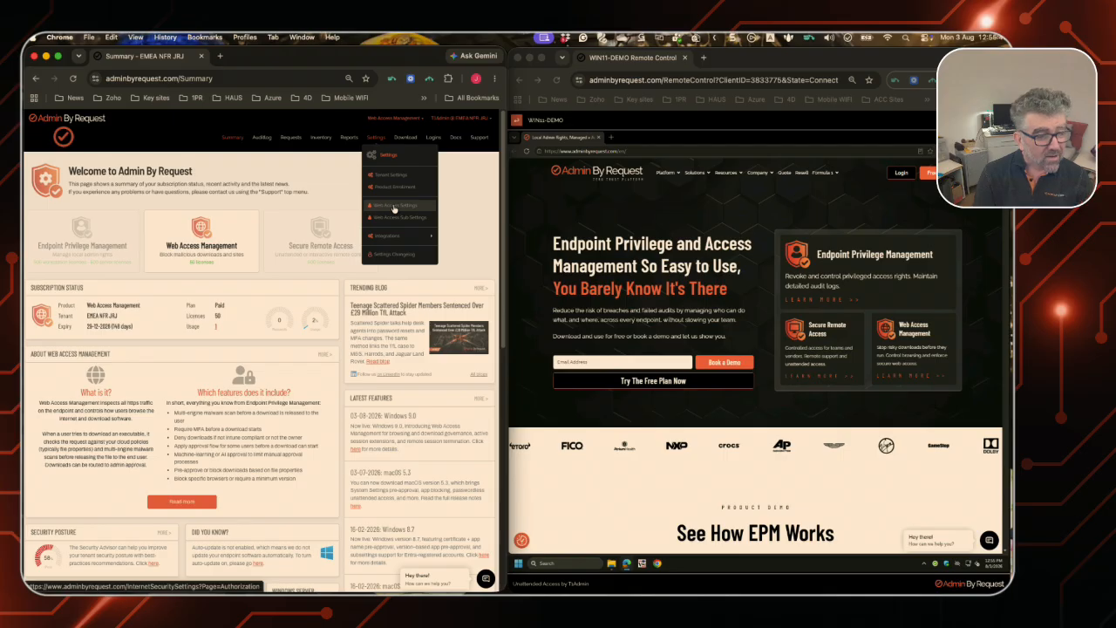
View the global Web Access Settings, then open the list of Web Access Sub Settings.
left_click(393, 207)
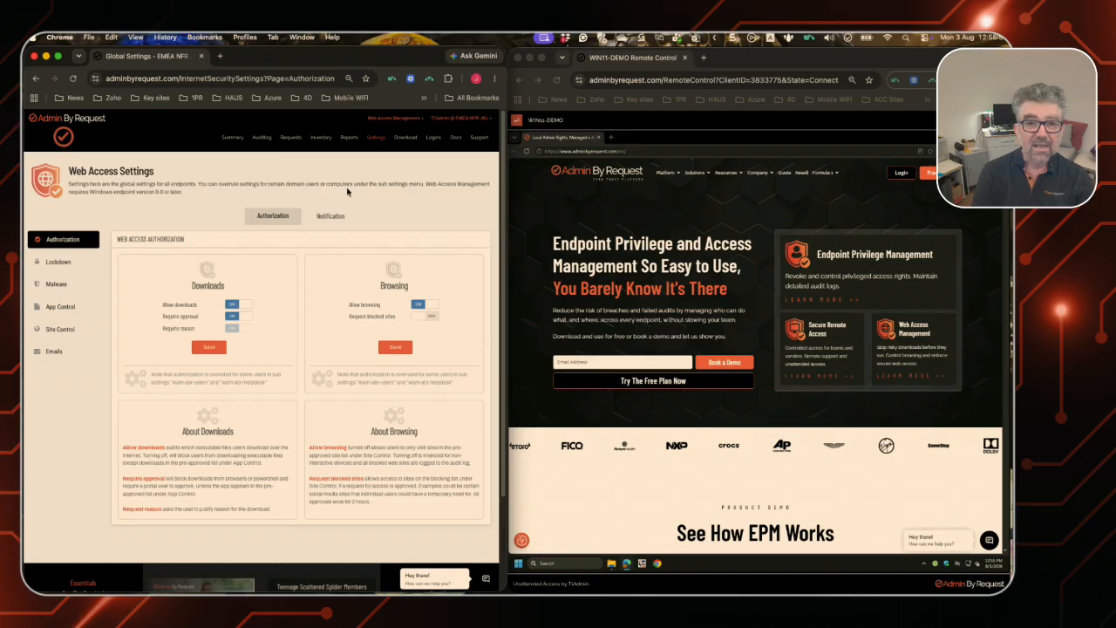
mouse_move(375, 137)
left_click(386, 218)
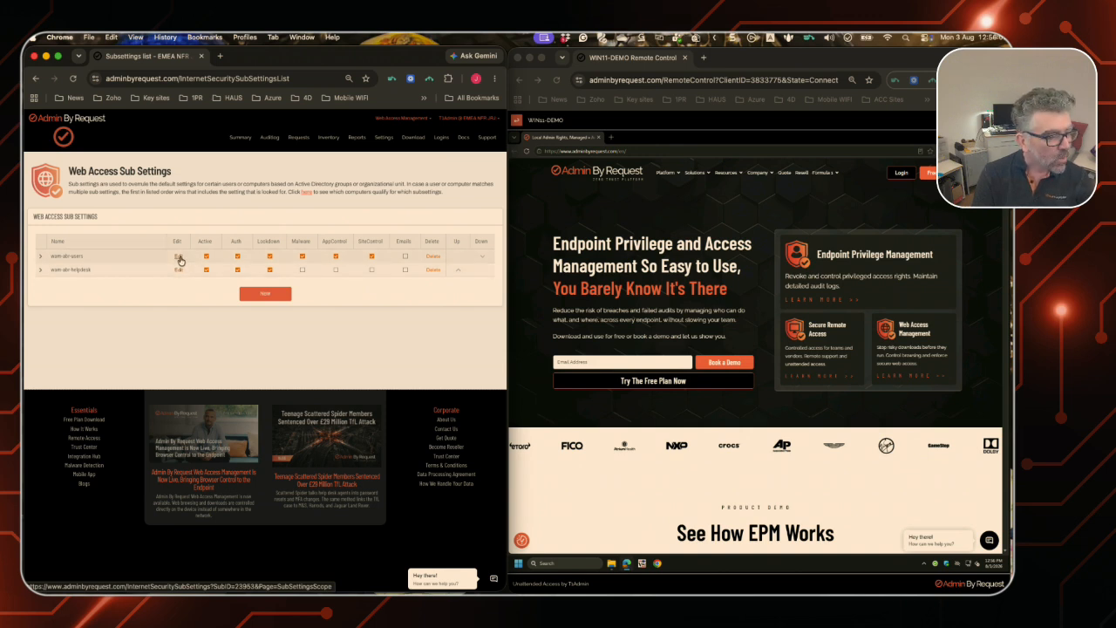
Open the wam-abr-users sub settings and review their authorization settings and pre-approved sites under Site Control.
left_click(178, 258)
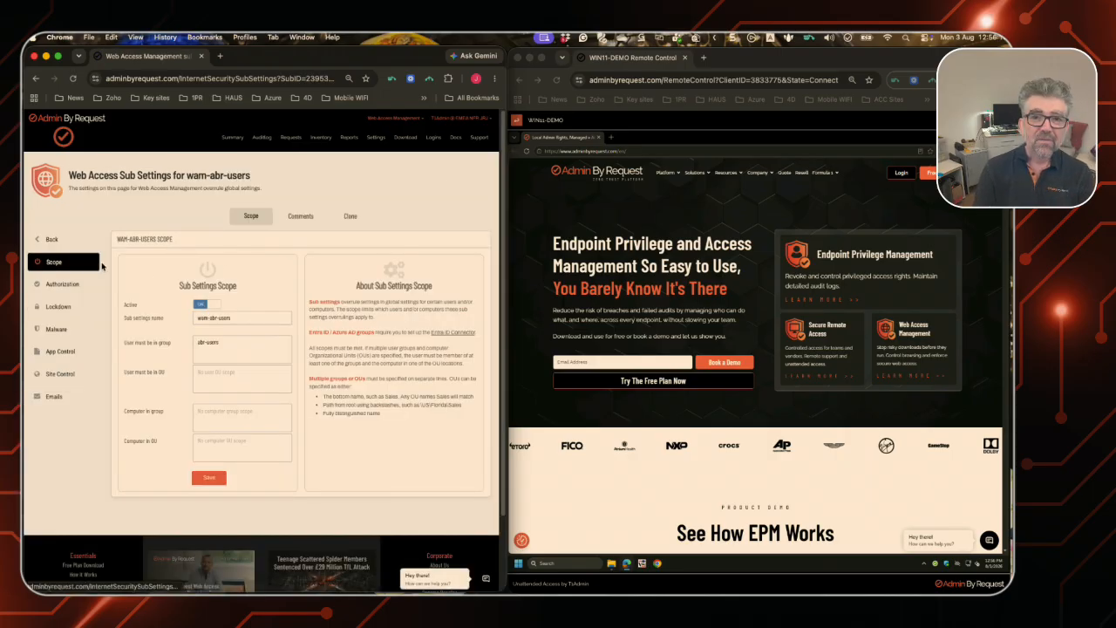
left_click(61, 288)
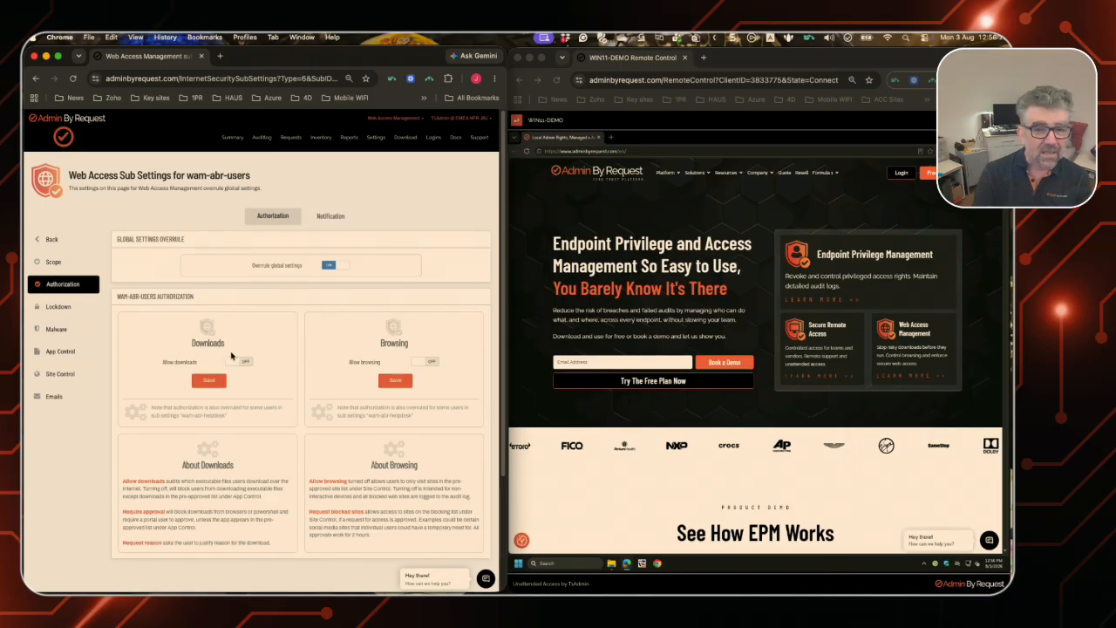
left_click(68, 374)
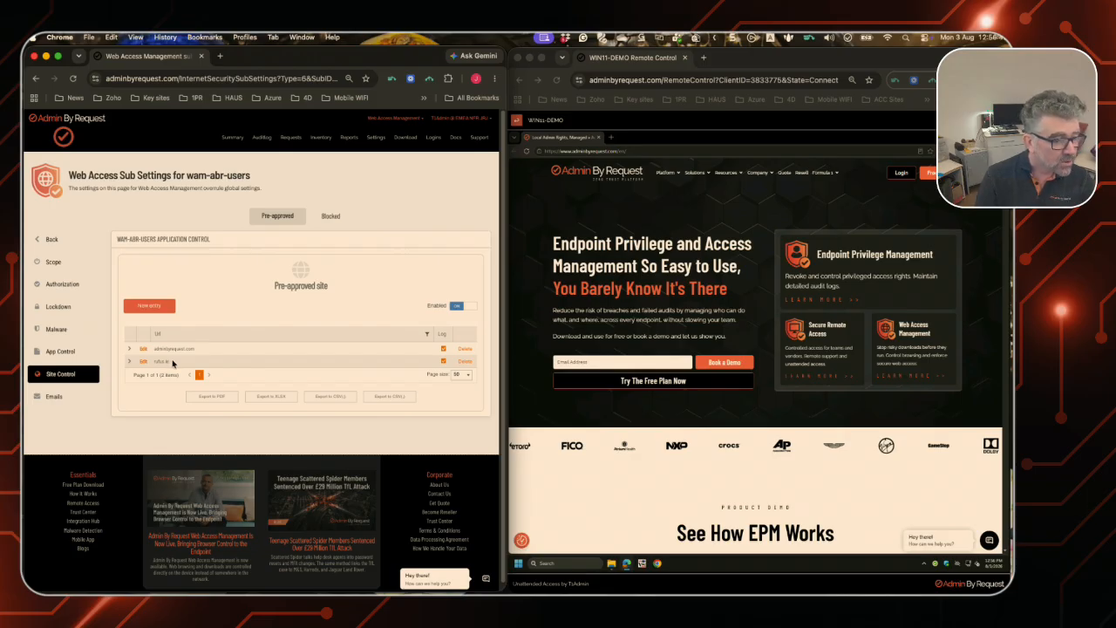
On the WIN11-DEMO remote machine, load the Rufus website in the browser and go to its Download section.
left_click(651, 154)
left_click(526, 151)
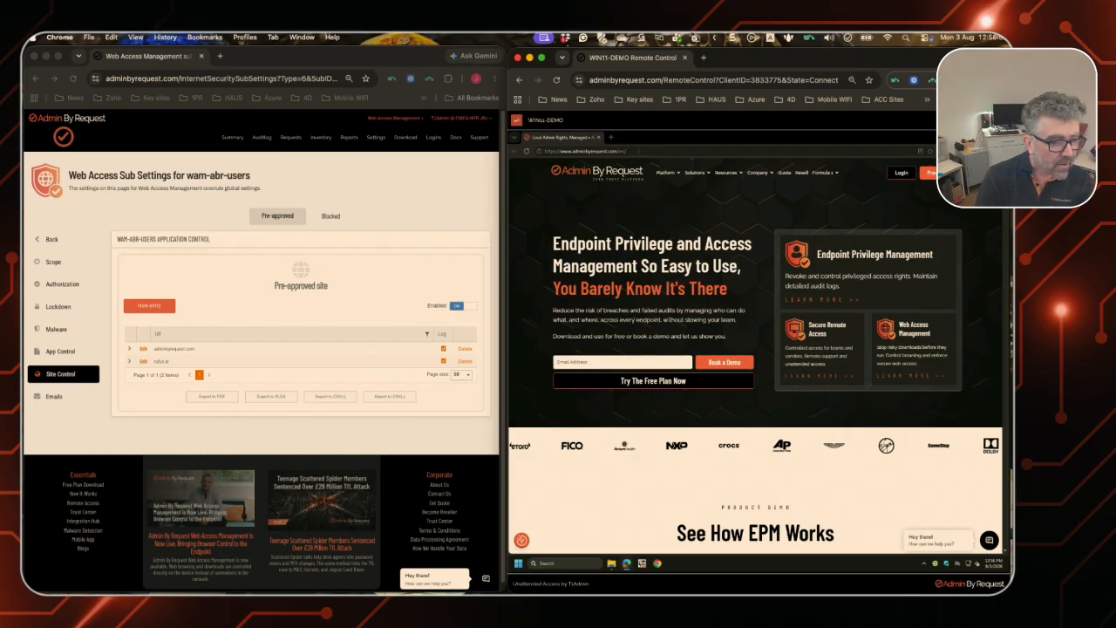
key("ctrl+l")
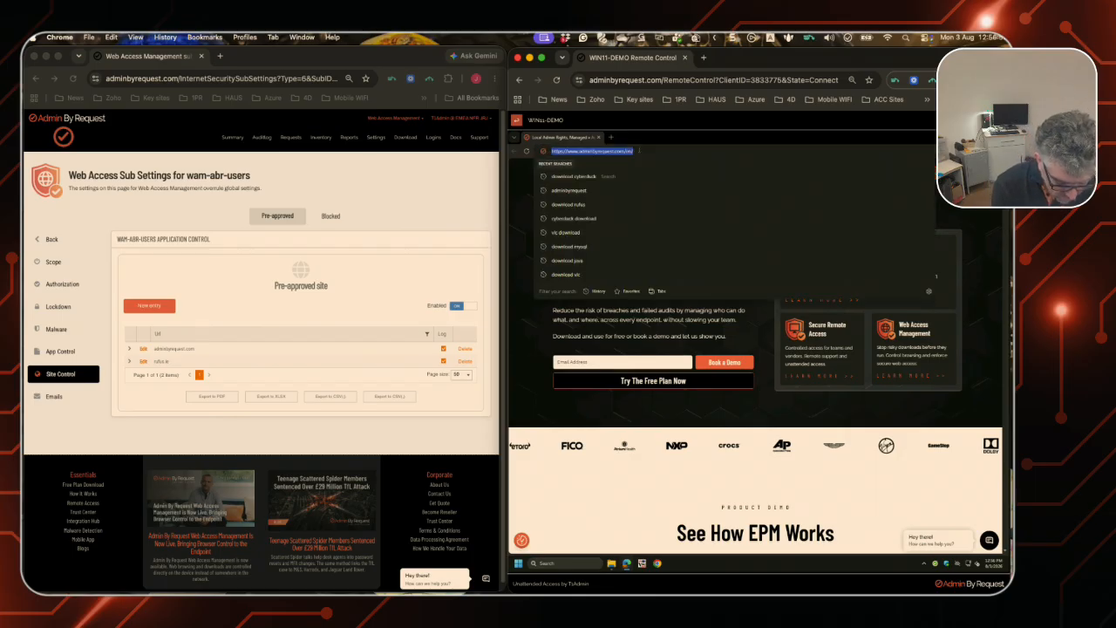
type("rufus")
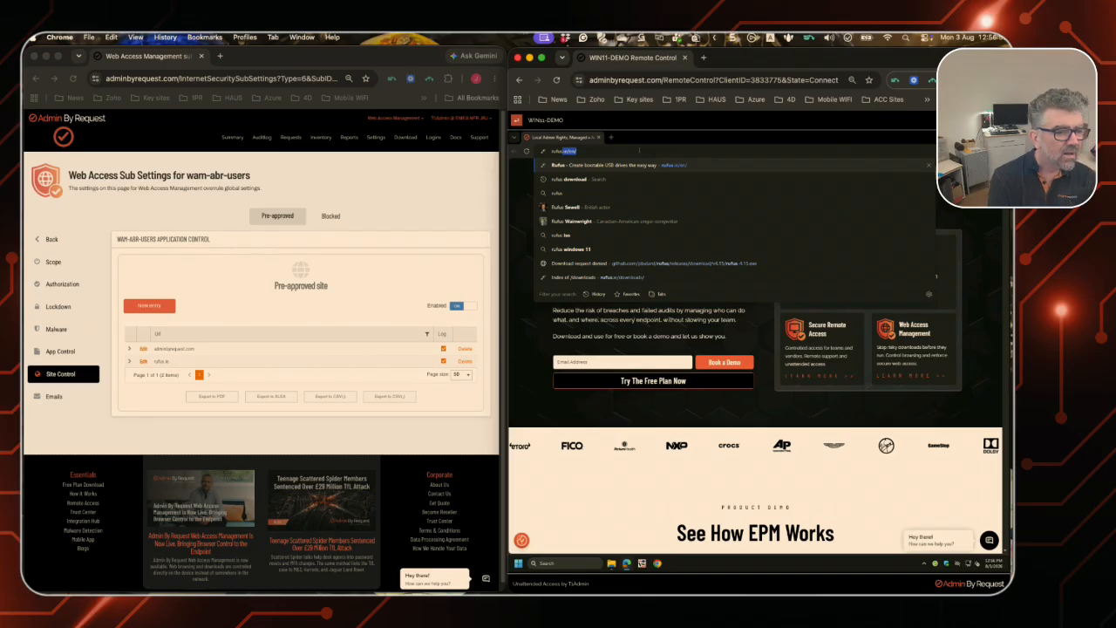
key("Return")
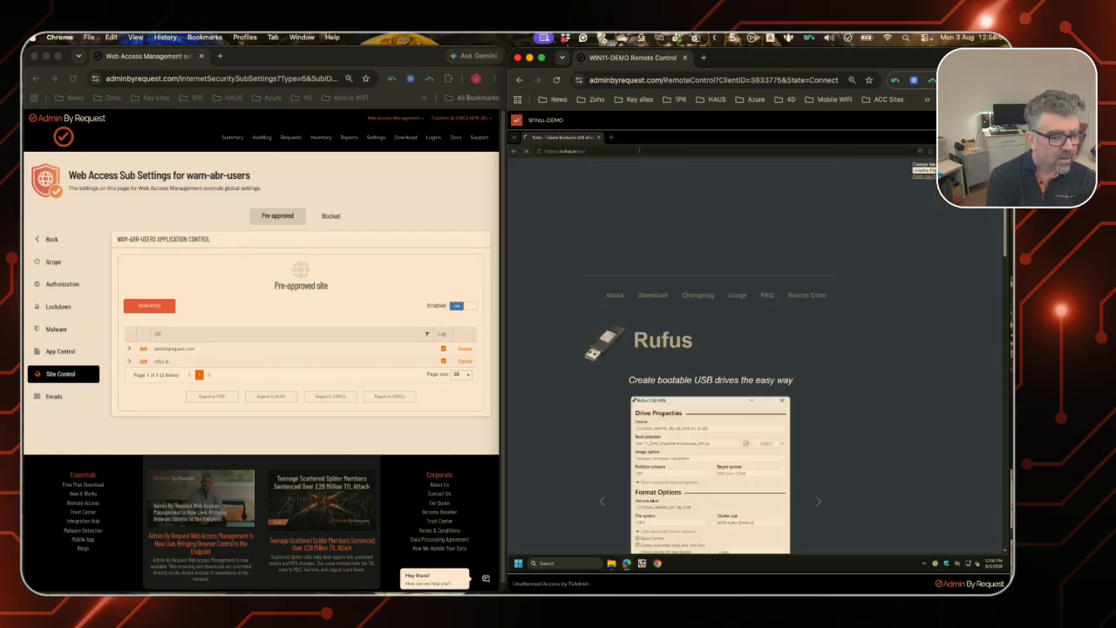
scroll(782, 461, "down", 5)
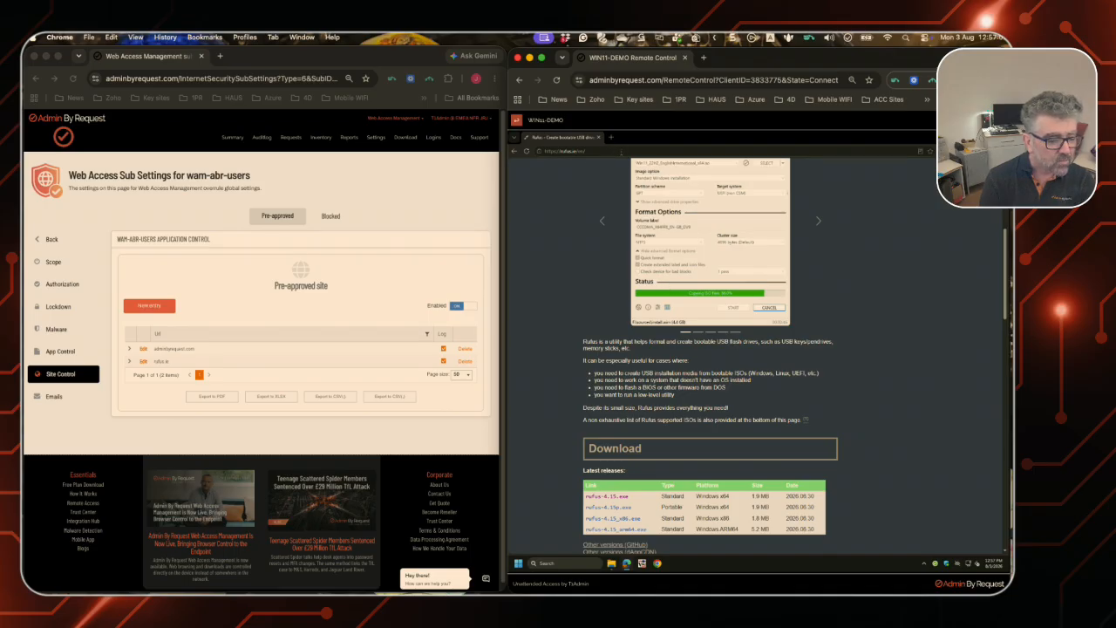
Run the recent search "cyberduck download" in the remote browser, then return to the Download section at rufus.ie/en/.
left_click(622, 154)
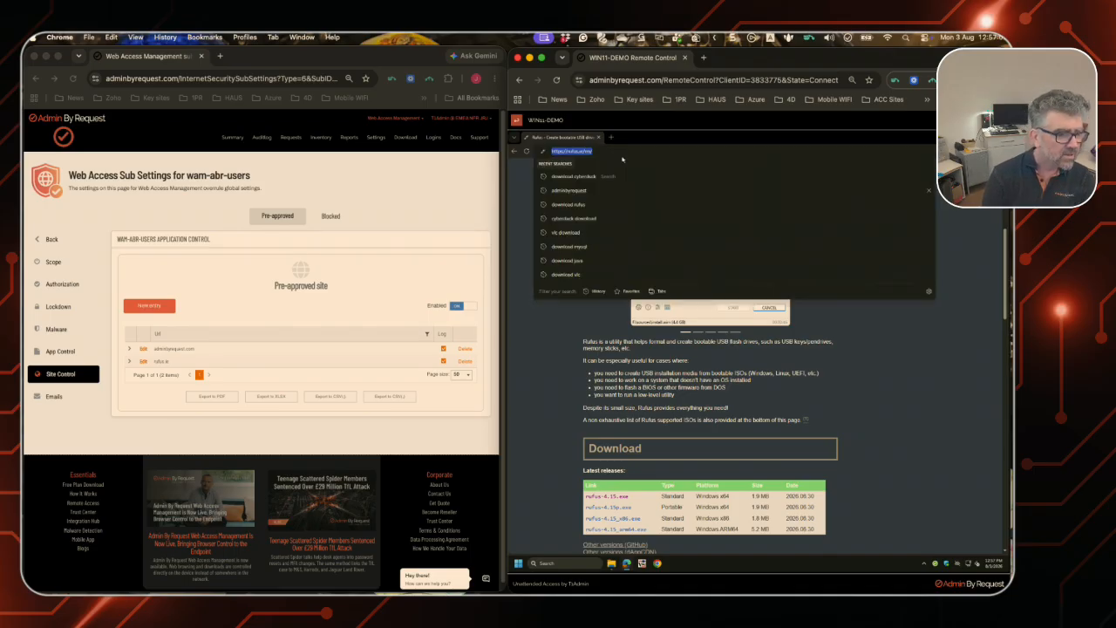
left_click(583, 219)
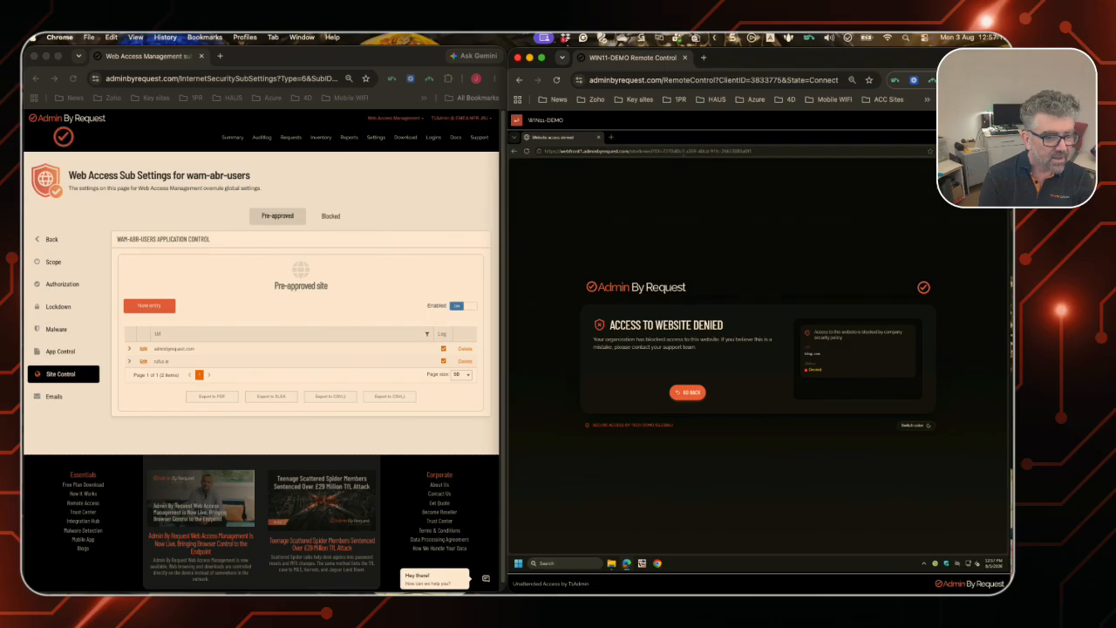
left_click(687, 151)
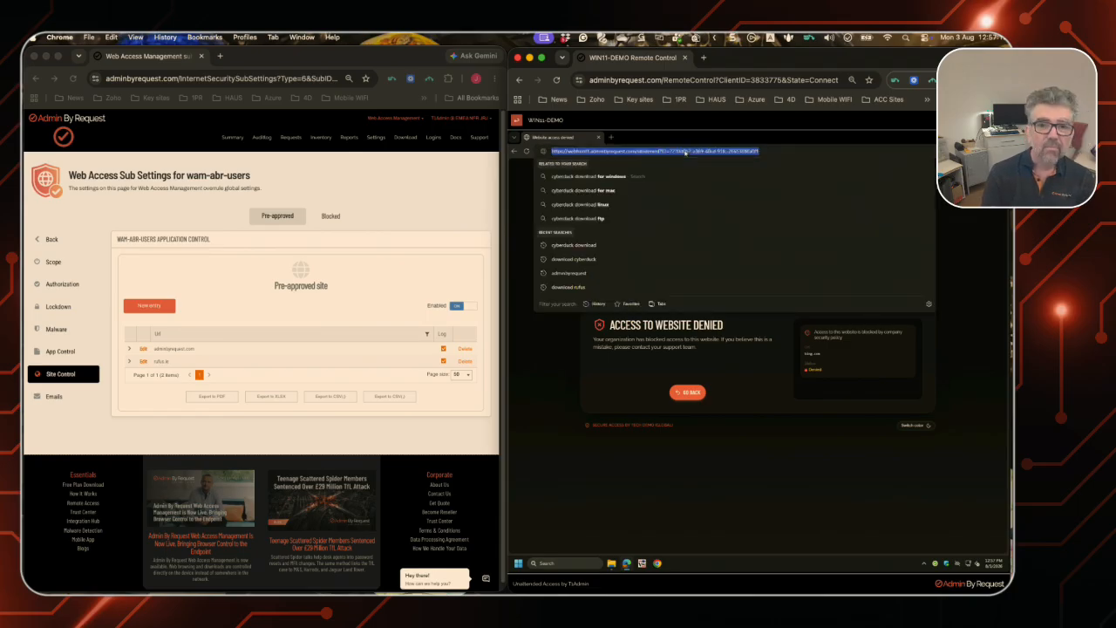
type("rufus.ie/en/")
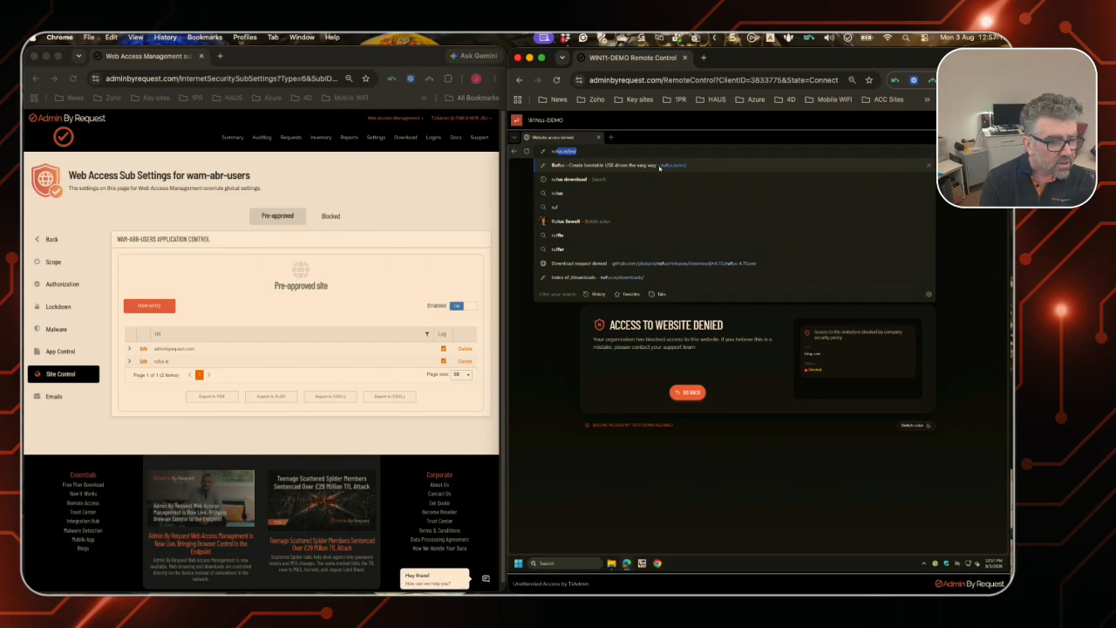
left_click(659, 166)
scroll(683, 373, "down", 5)
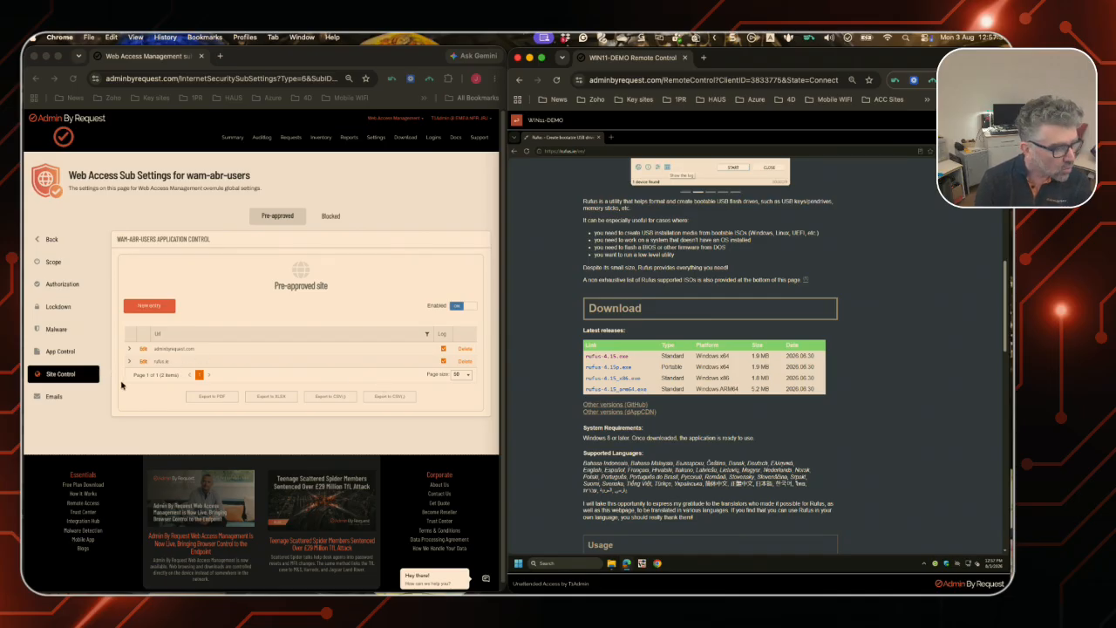
View the pre-approved downloads under App Control for wam-abr-users and highlight the "Rufus by Akeo Consulting" entry.
left_click(60, 353)
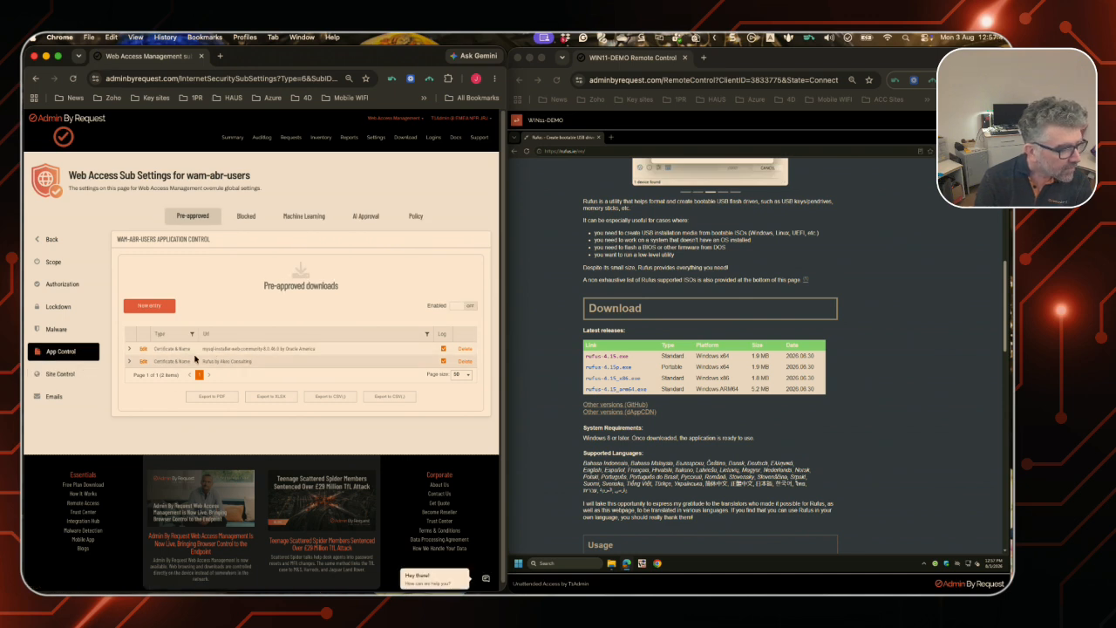
left_click_drag(252, 363, 203, 366)
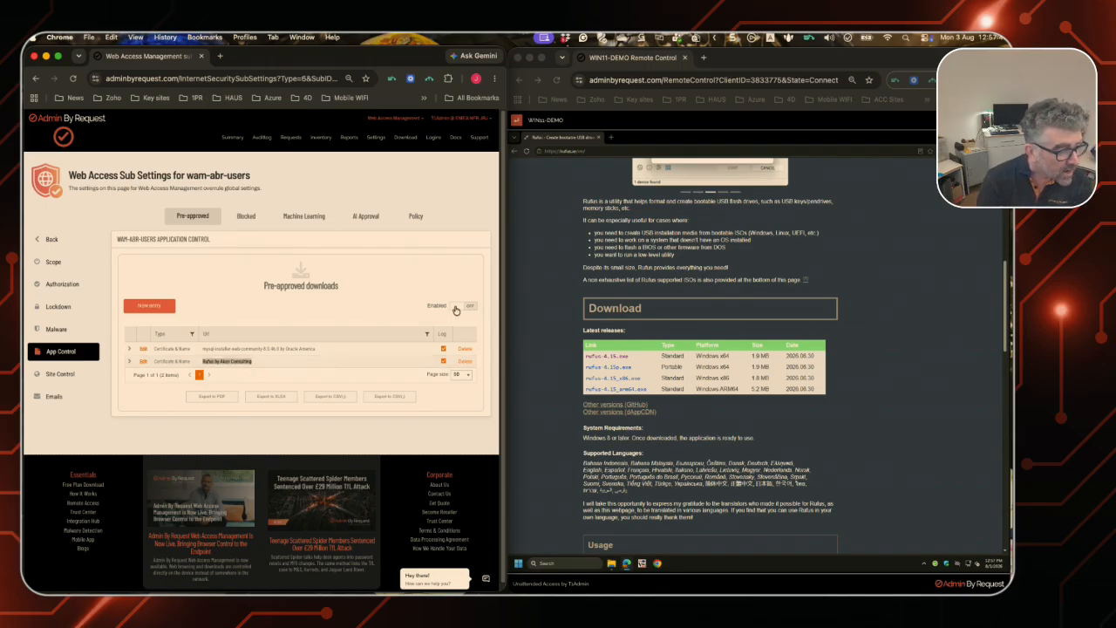
Try to download rufus-4.15.exe on the remote machine, then go back to the Rufus page.
left_click(608, 358)
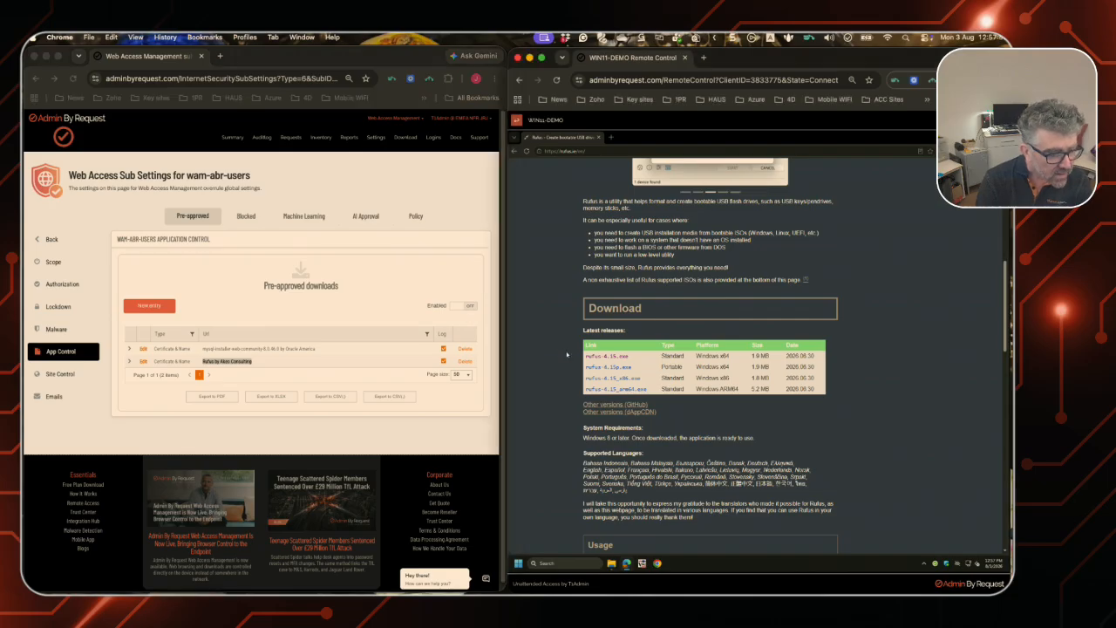
left_click(607, 358)
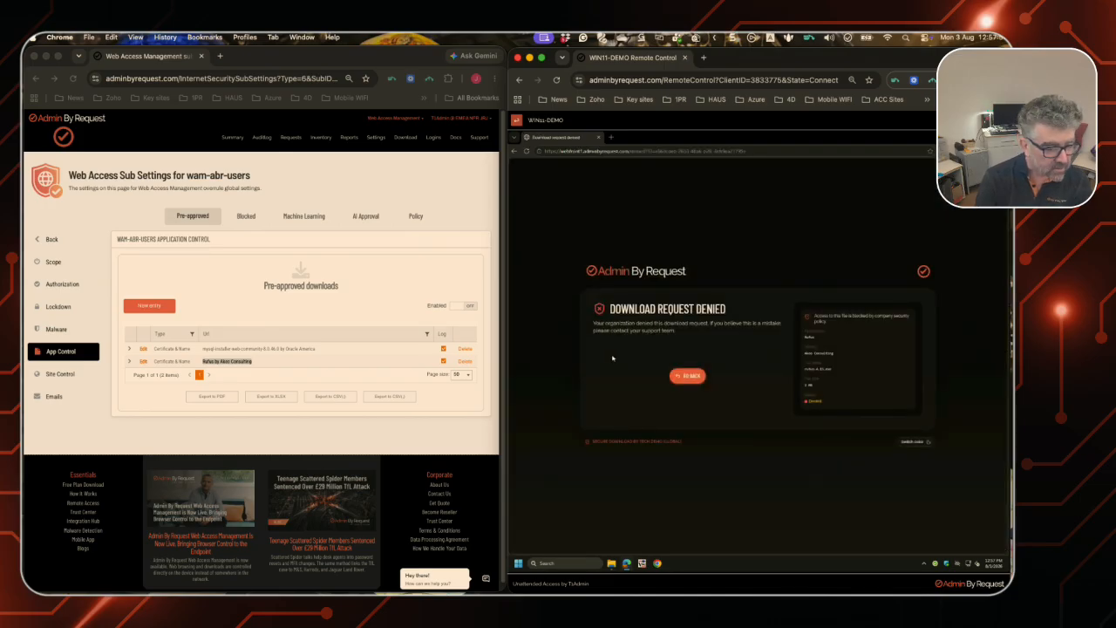
left_click(689, 375)
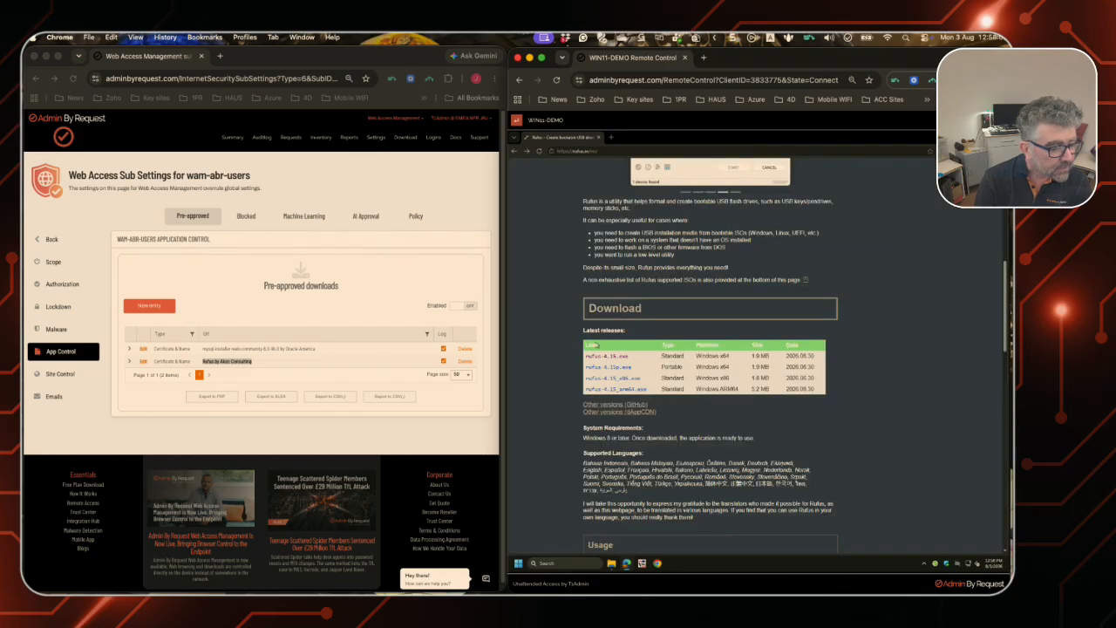
Enable the pre-approved downloads list for wam-abr-users and download rufus-4.15.exe on the remote machine.
left_click(461, 305)
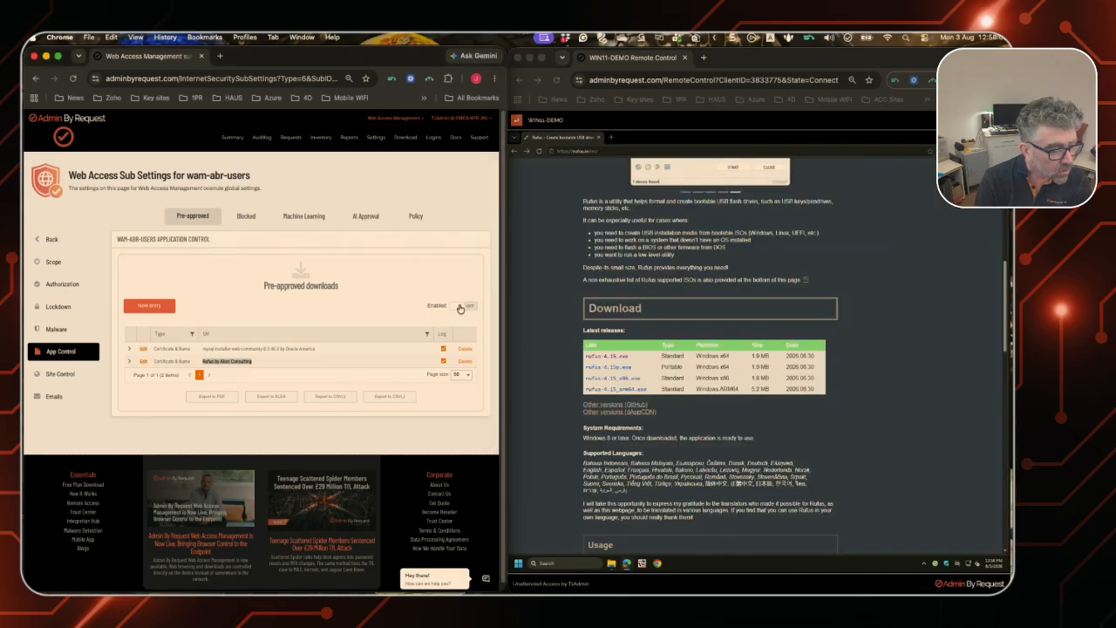
left_click(459, 307)
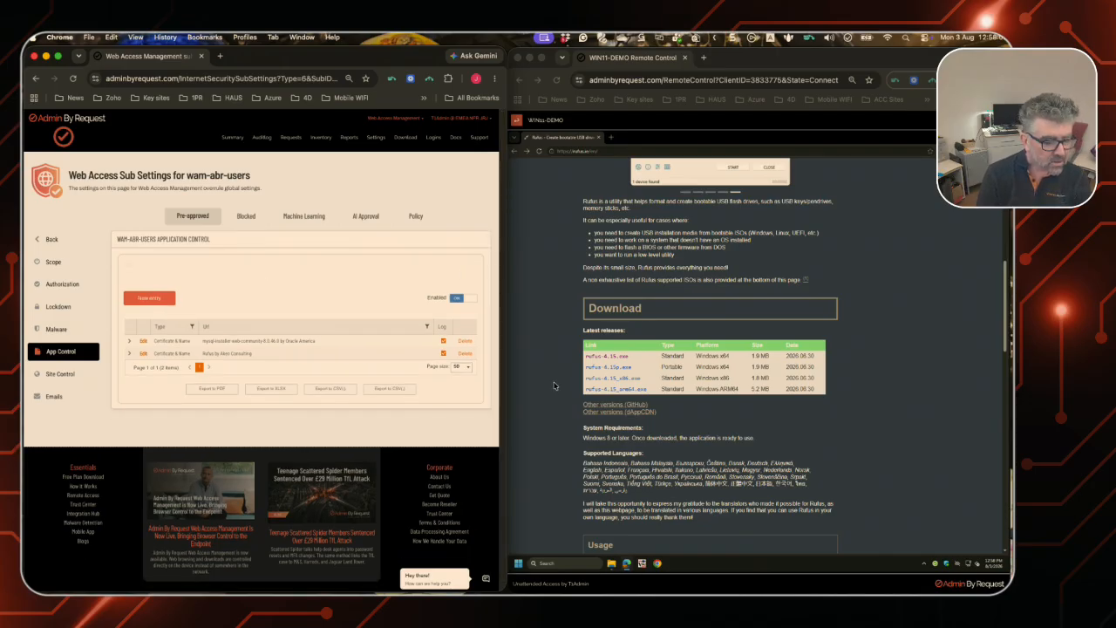
left_click(605, 358)
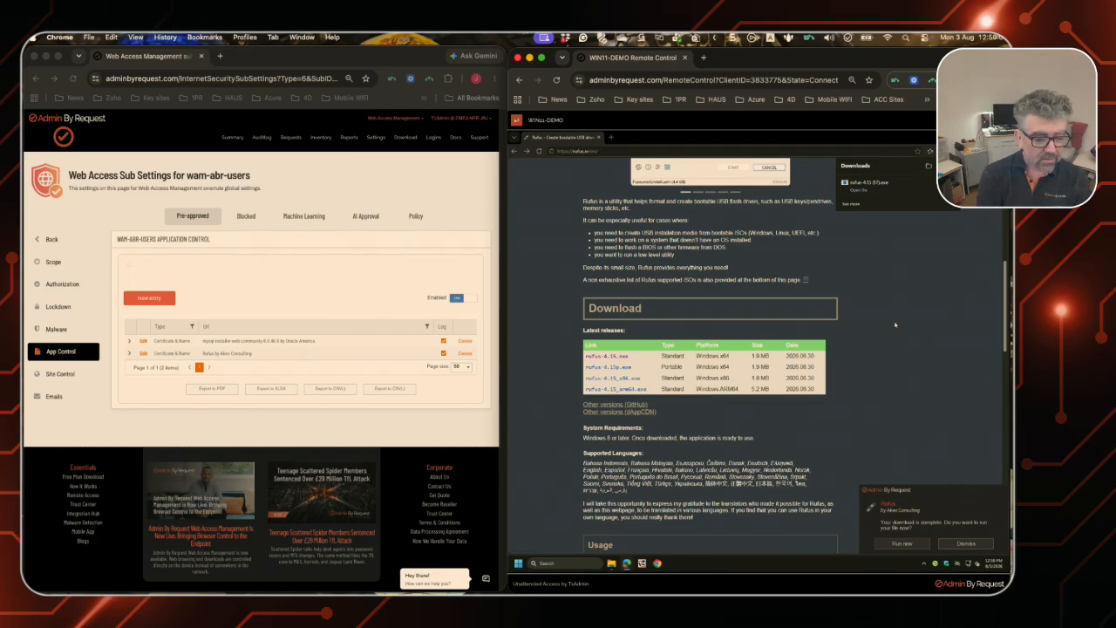
Open the Auditlog and examine the details of the latest blocked and allowed Rufus downloads.
left_click(263, 144)
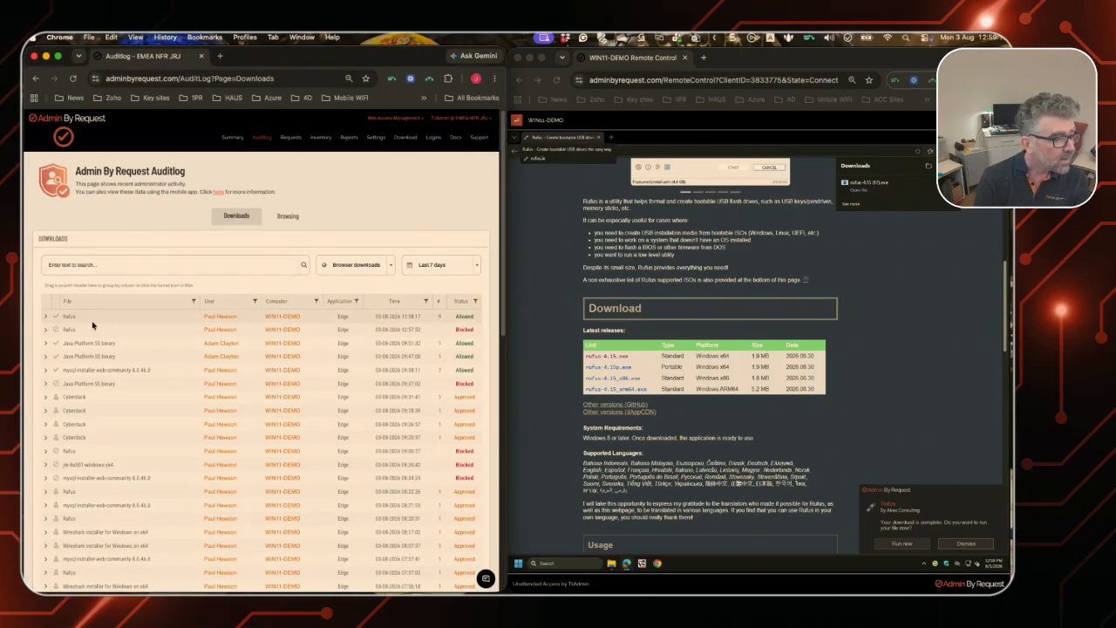
left_click(45, 332)
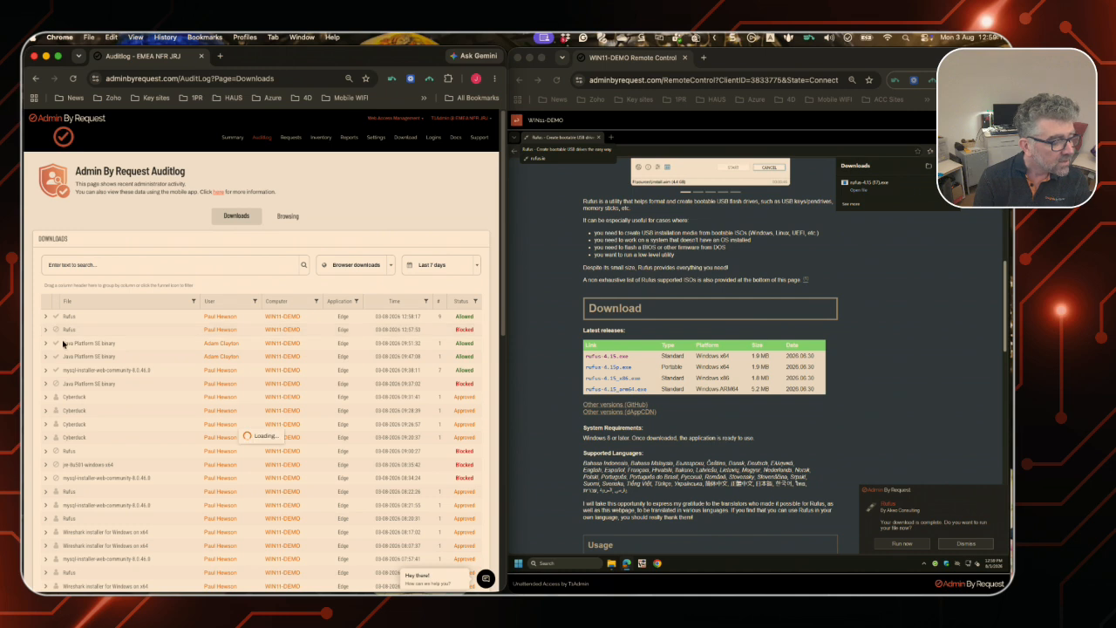
scroll(214, 436, "down", 1)
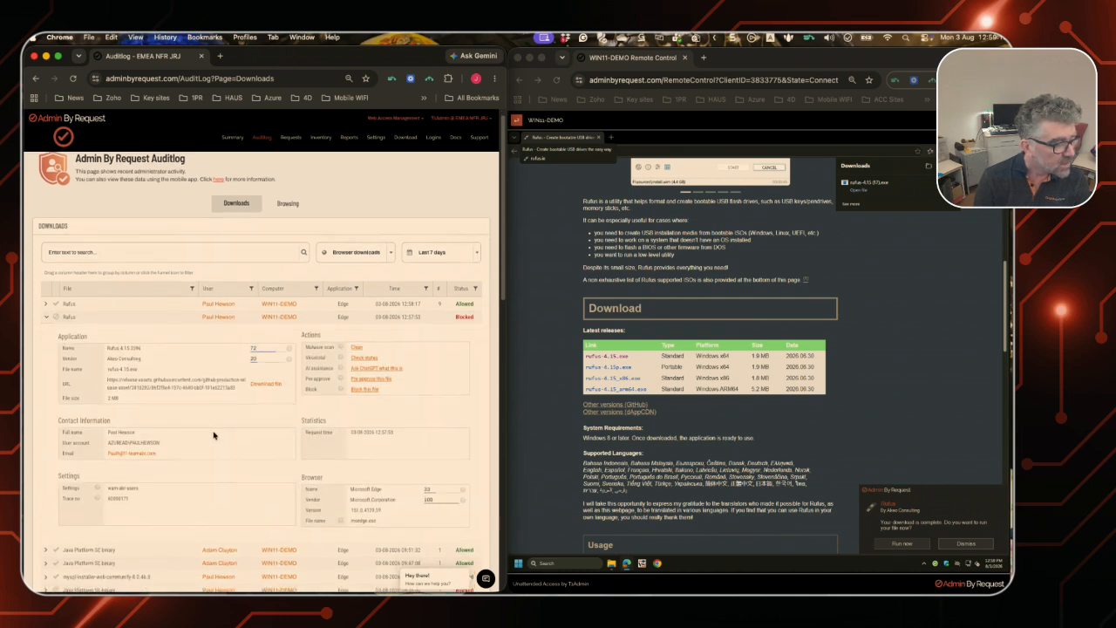
scroll(229, 424, "up", 1)
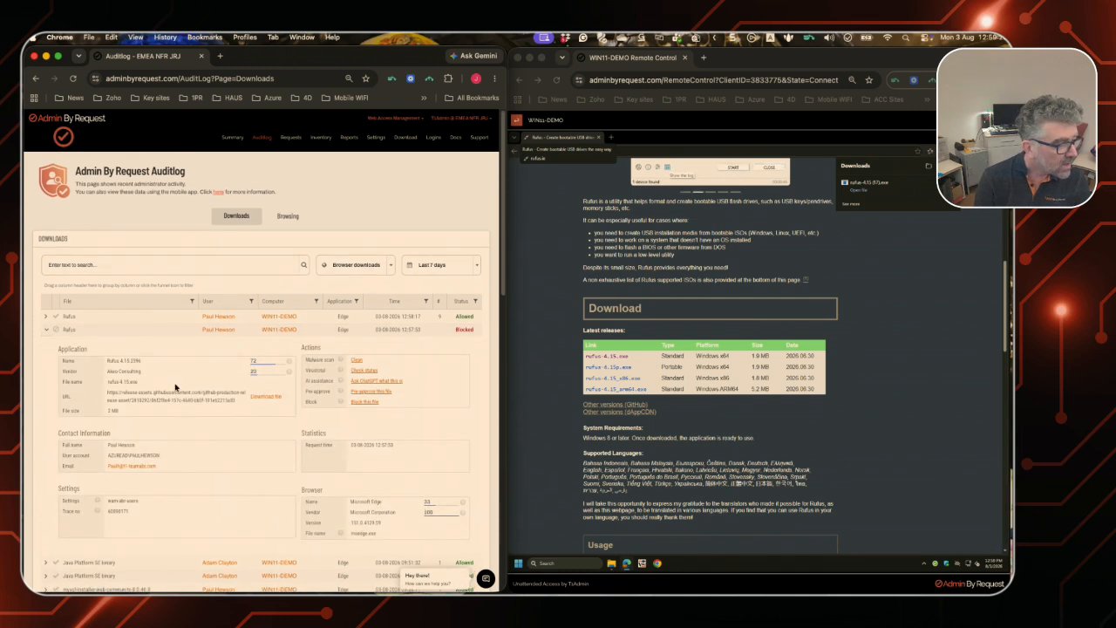
left_click(45, 318)
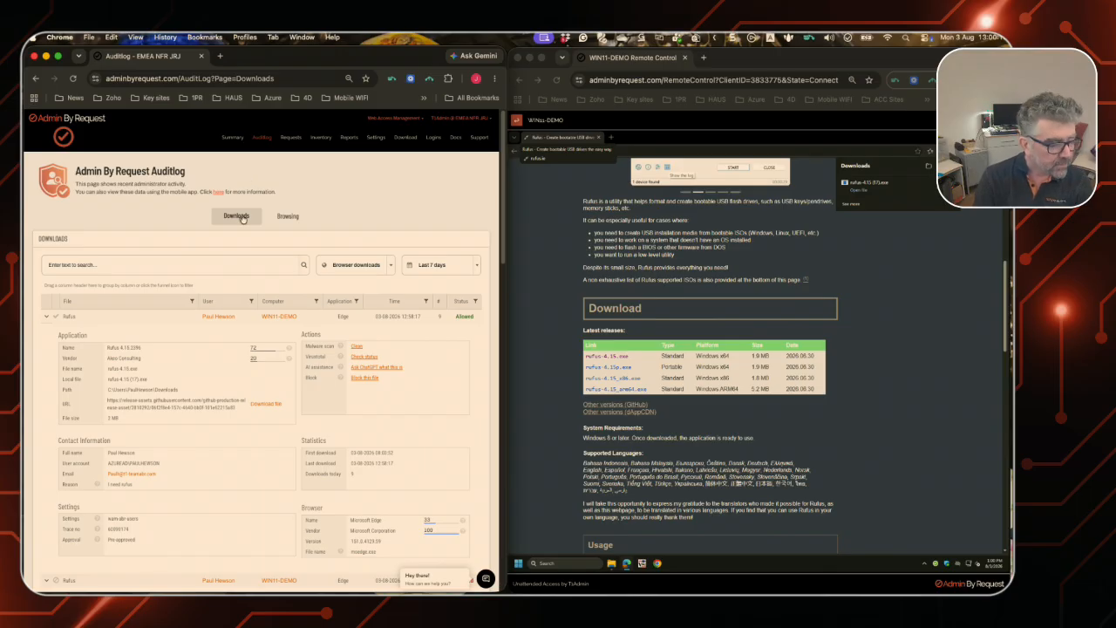
In the wam-abr-users authorization sub settings, allow downloads with approval required and save the download settings.
left_click(387, 145)
left_click(395, 220)
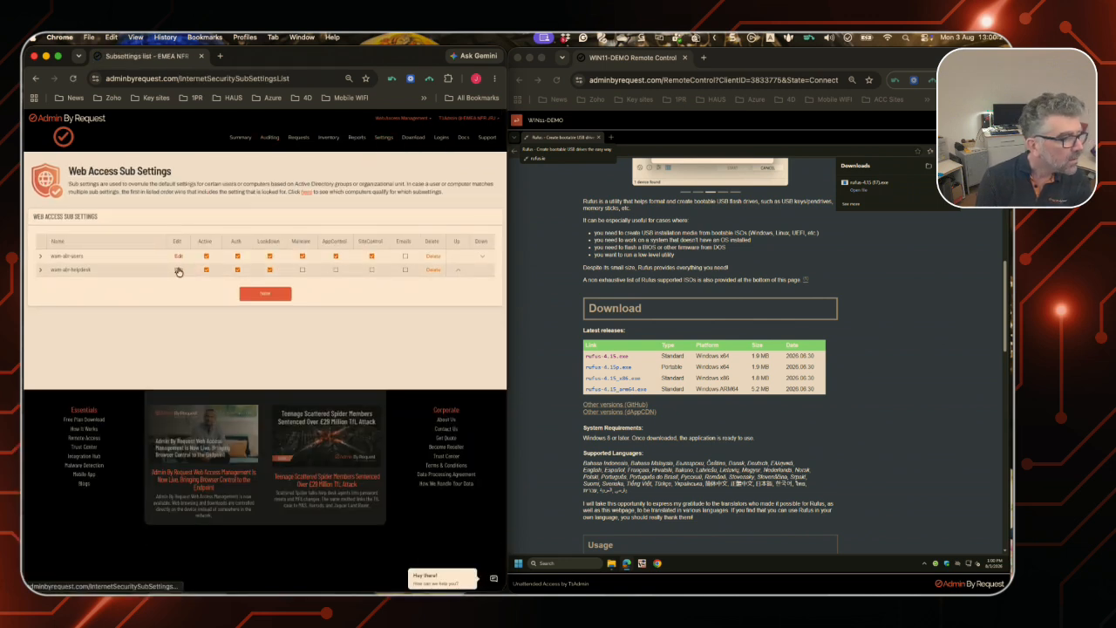
left_click(178, 257)
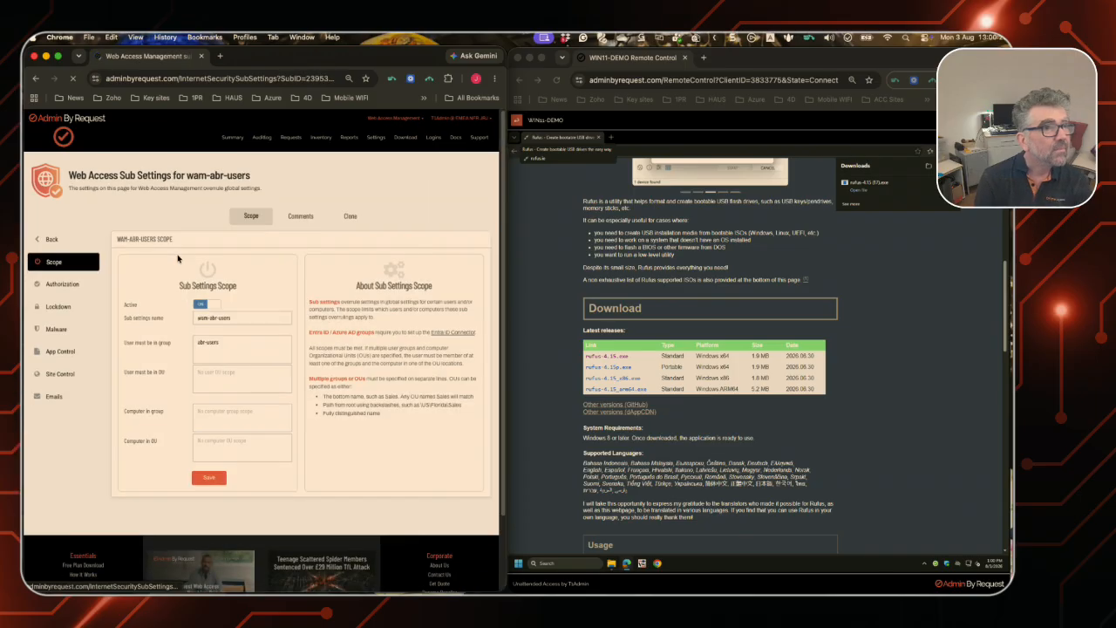
left_click(51, 283)
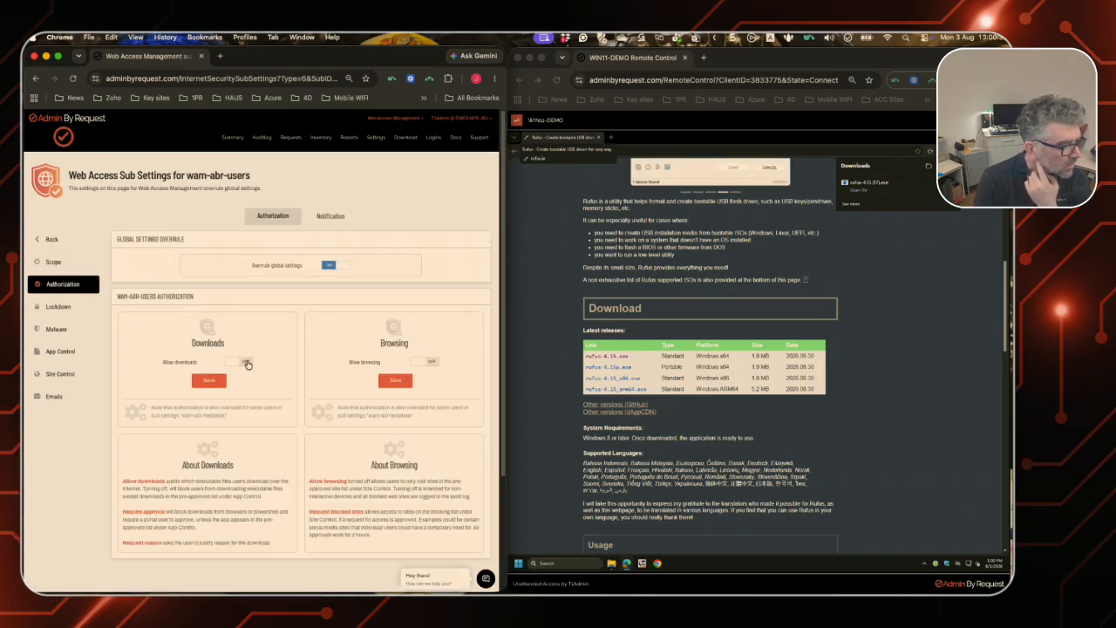
left_click(237, 361)
left_click(232, 374)
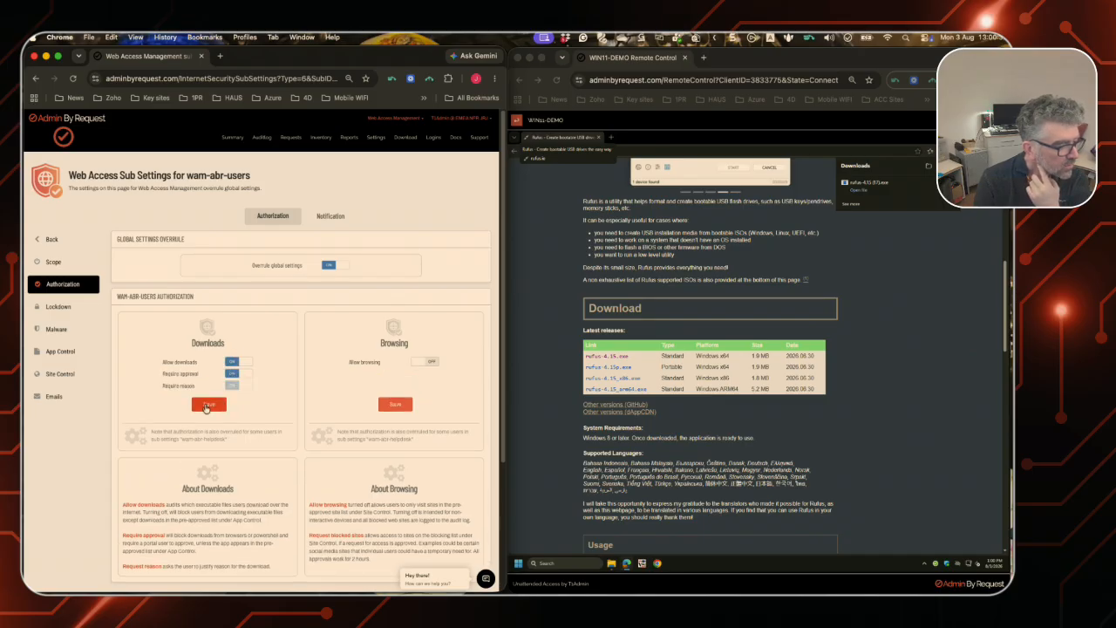
left_click(208, 405)
Allow browsing and turn on requests for blocked sites for wam-abr-users, then save the browsing settings.
left_click(423, 363)
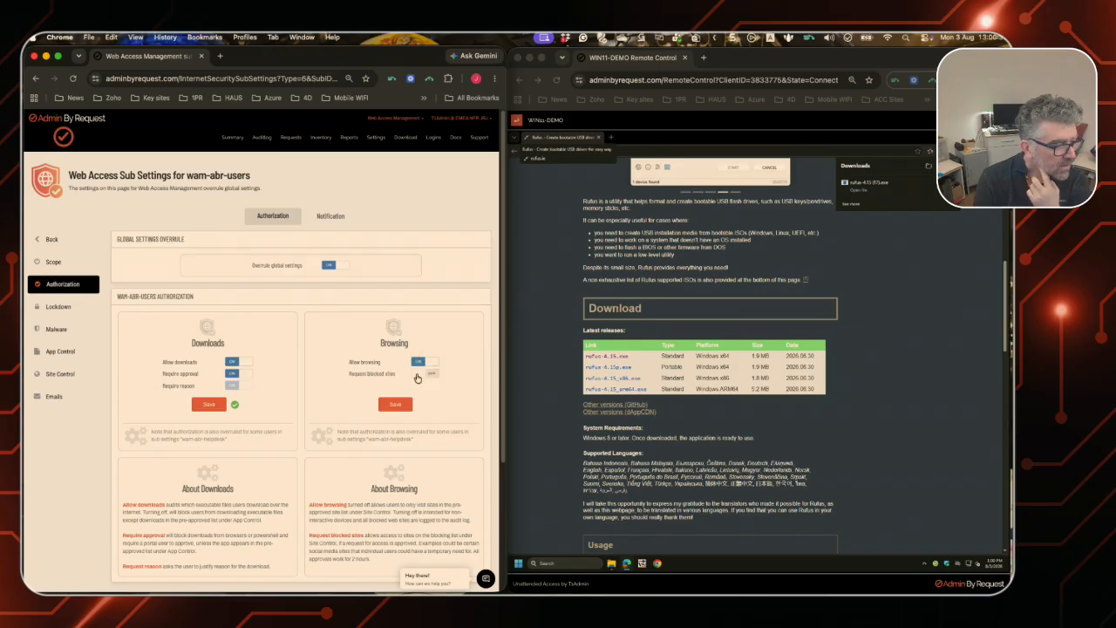
left_click(420, 374)
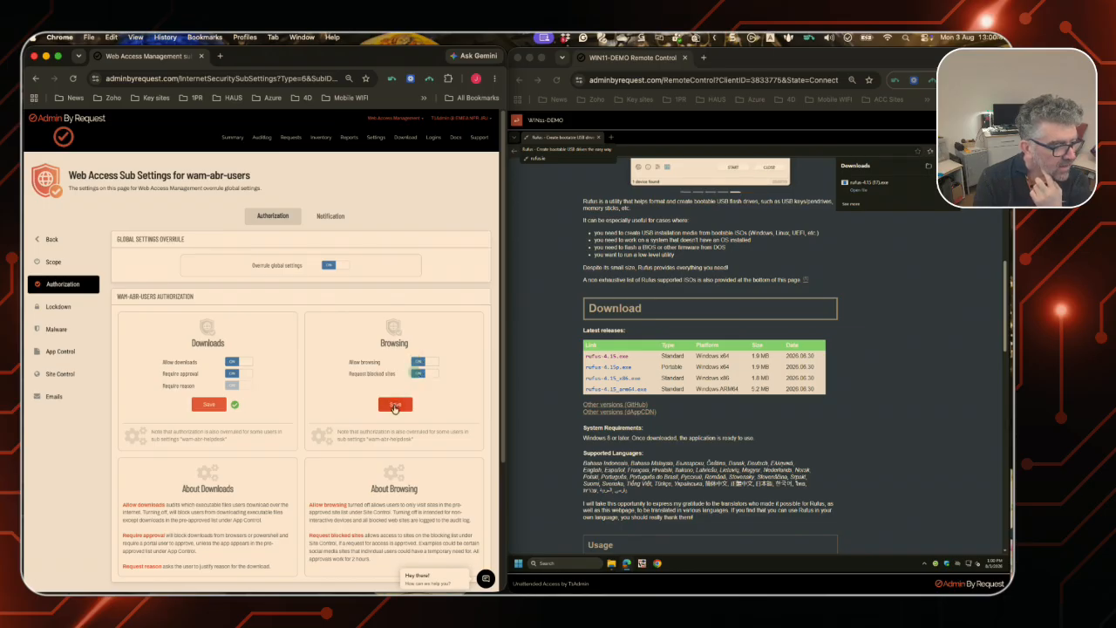
left_click(394, 406)
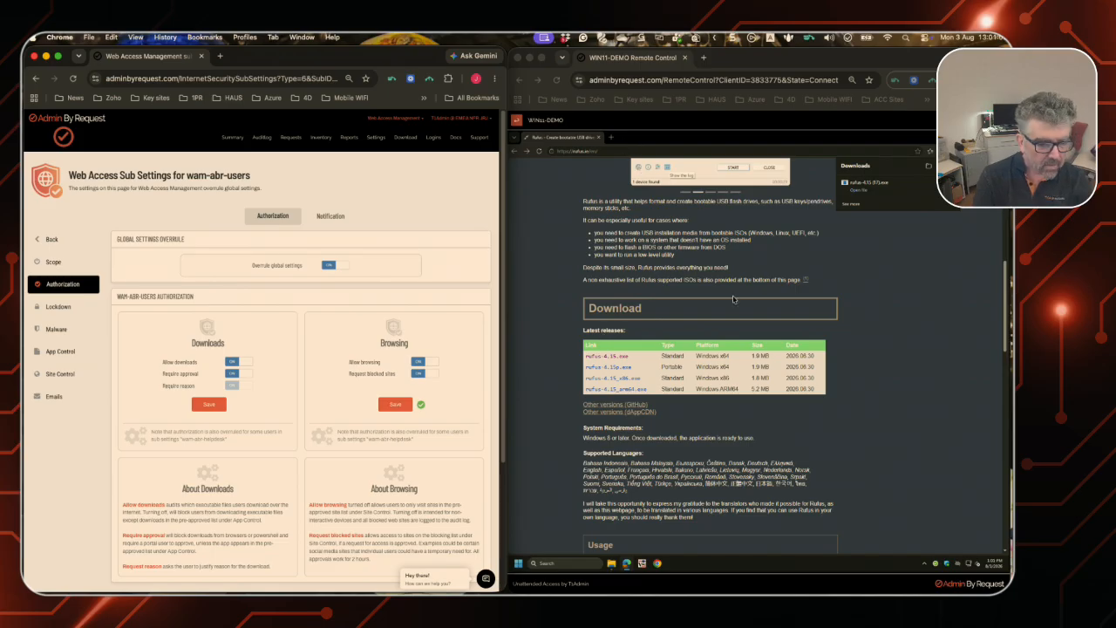
Search the web for "cyberduck download" in the remote machine's browser.
left_click(966, 233)
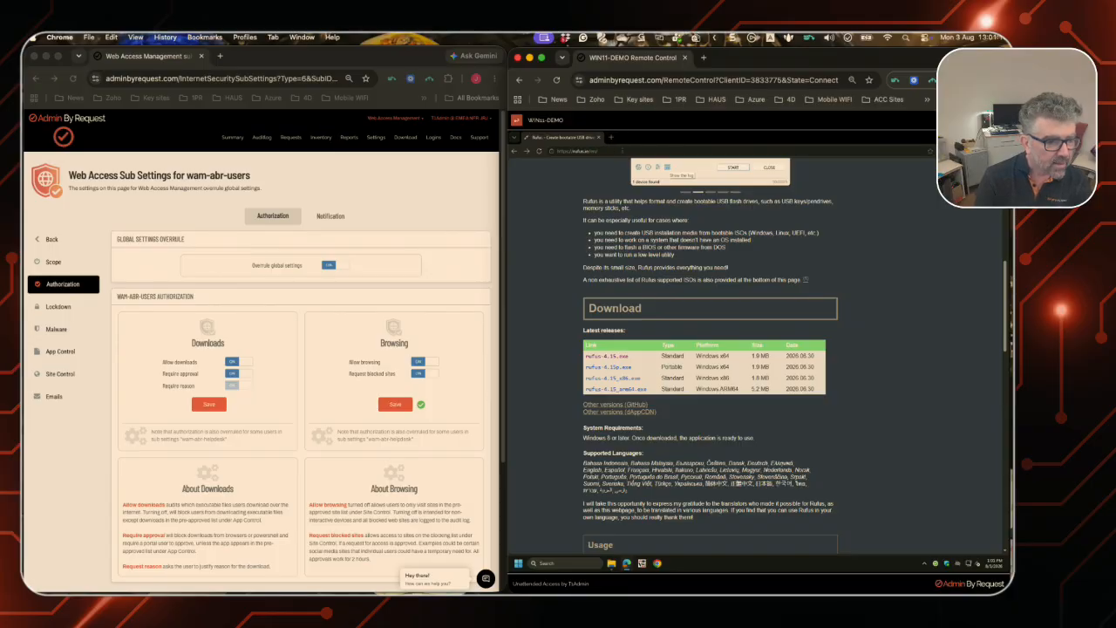
left_click(621, 150)
type("cyberb")
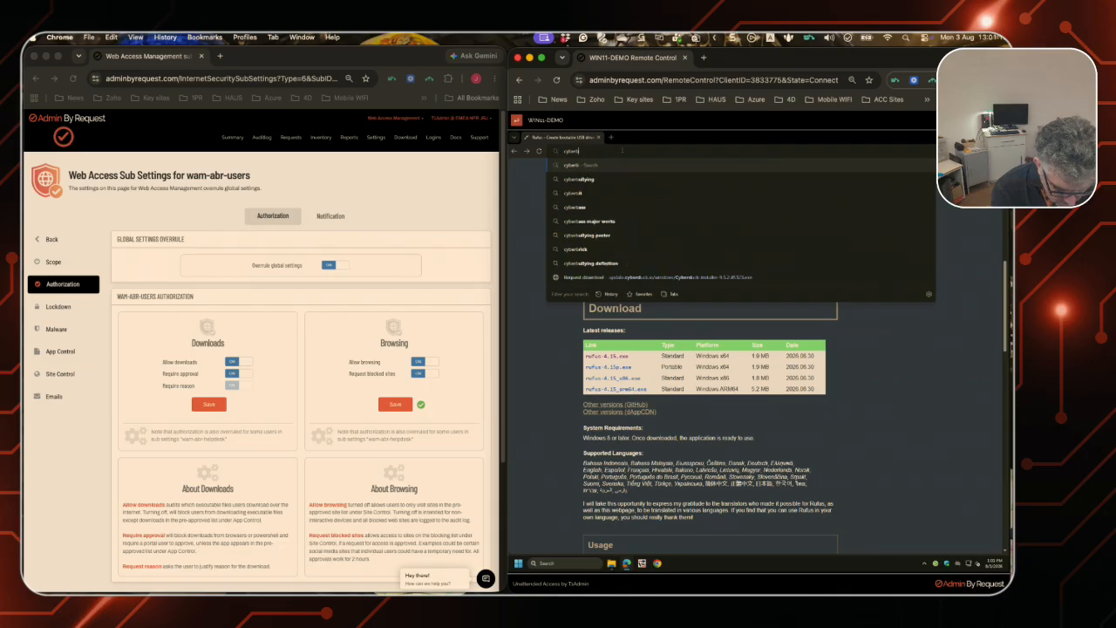
key("BackSpace")
type("duck")
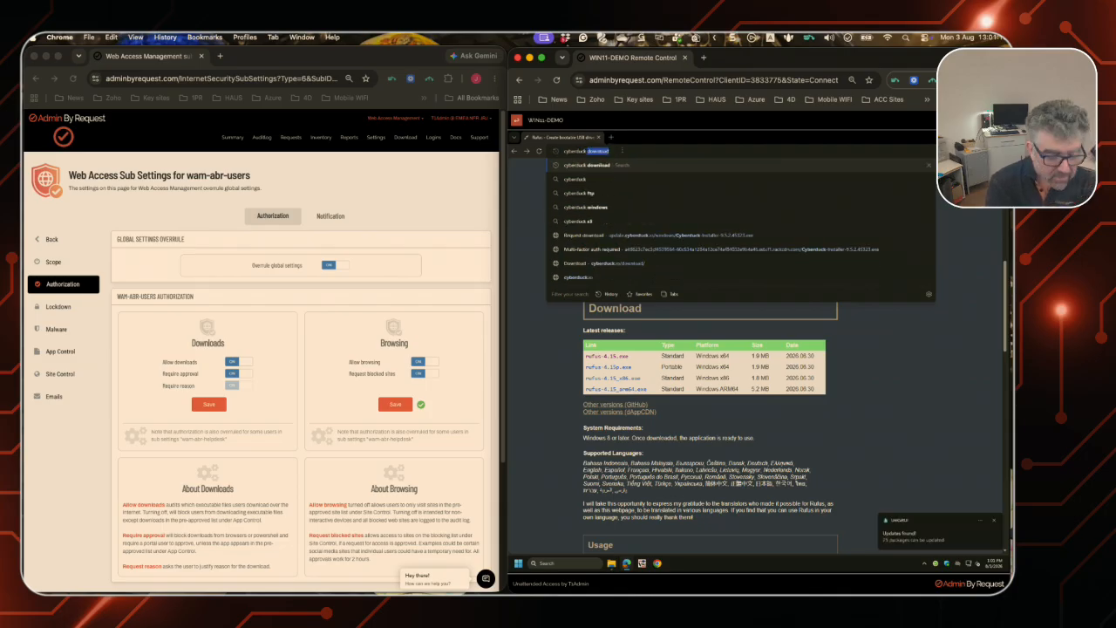
key("Return")
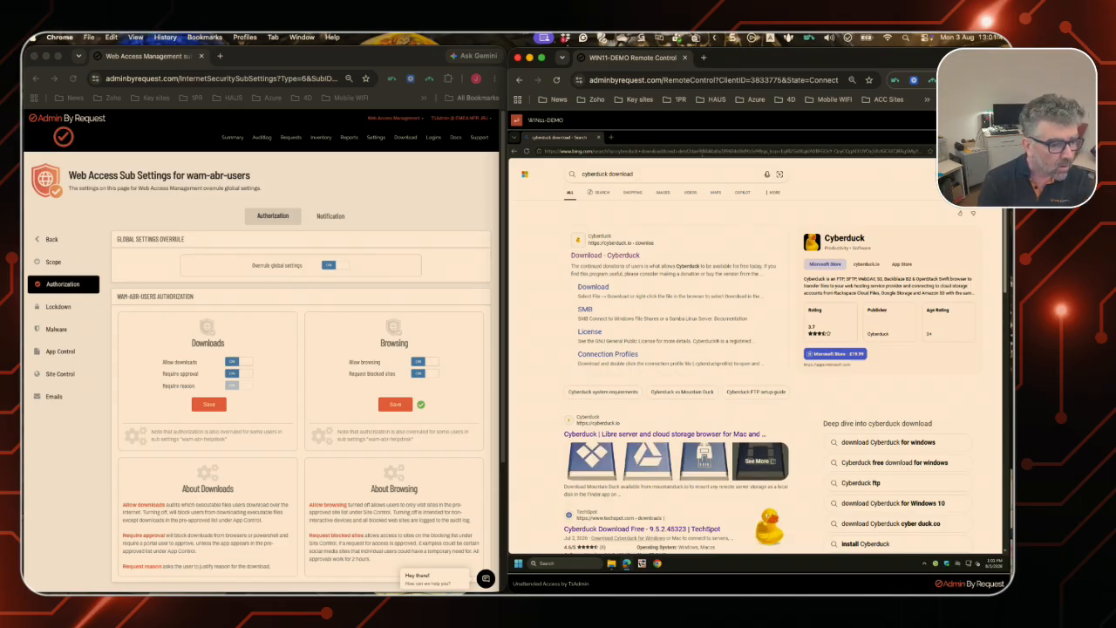
Open the Cyberduck download page from the search results and request the Cyberduck for Windows installer.
left_click(617, 258)
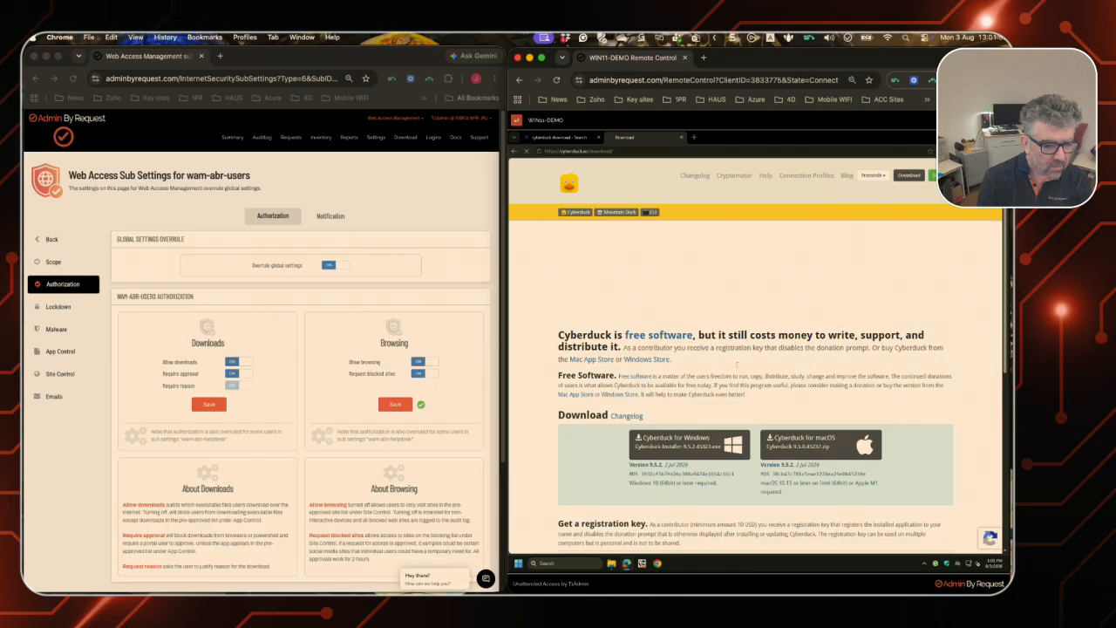
scroll(683, 352, "down", 3)
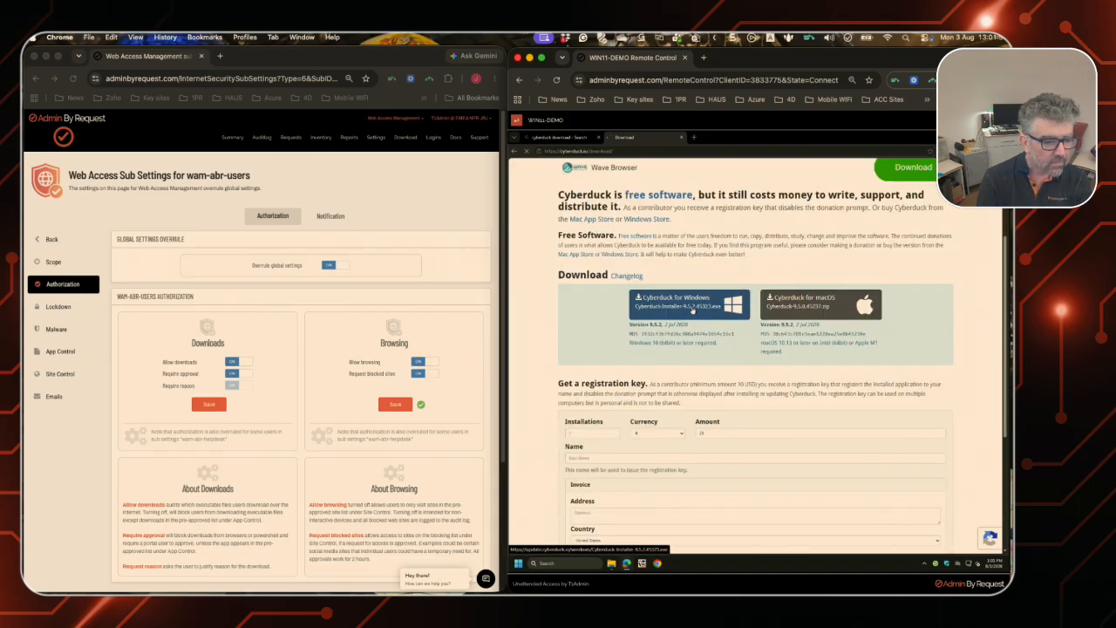
left_click(701, 307)
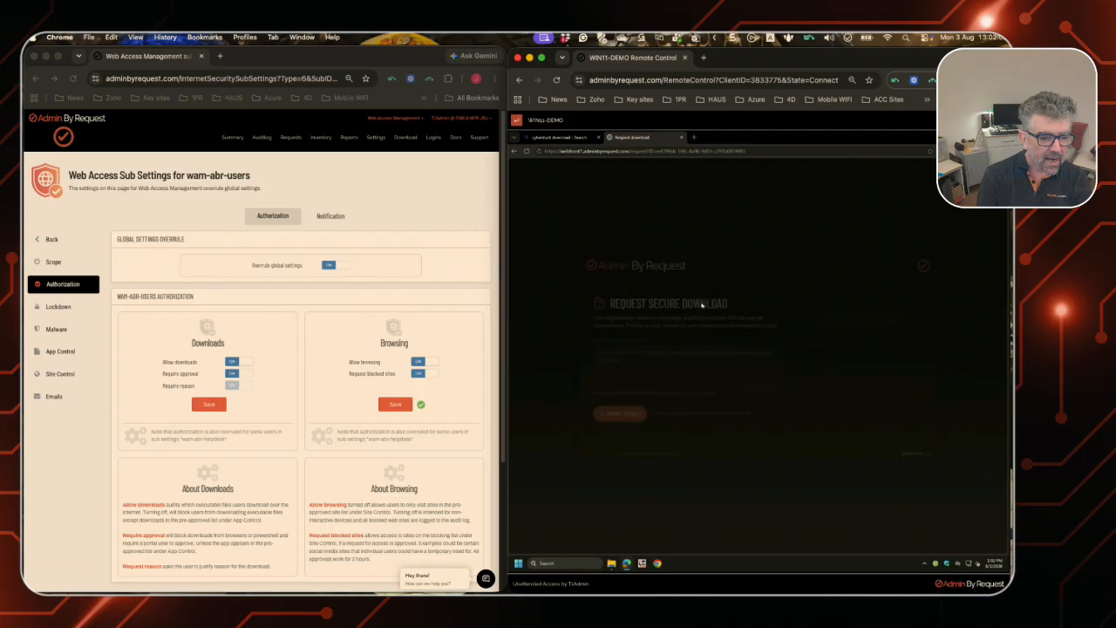
Submit the secure download request with the justification "Can I download Cyber Duck for FTP access for systems" and return to the search results.
left_click(710, 371)
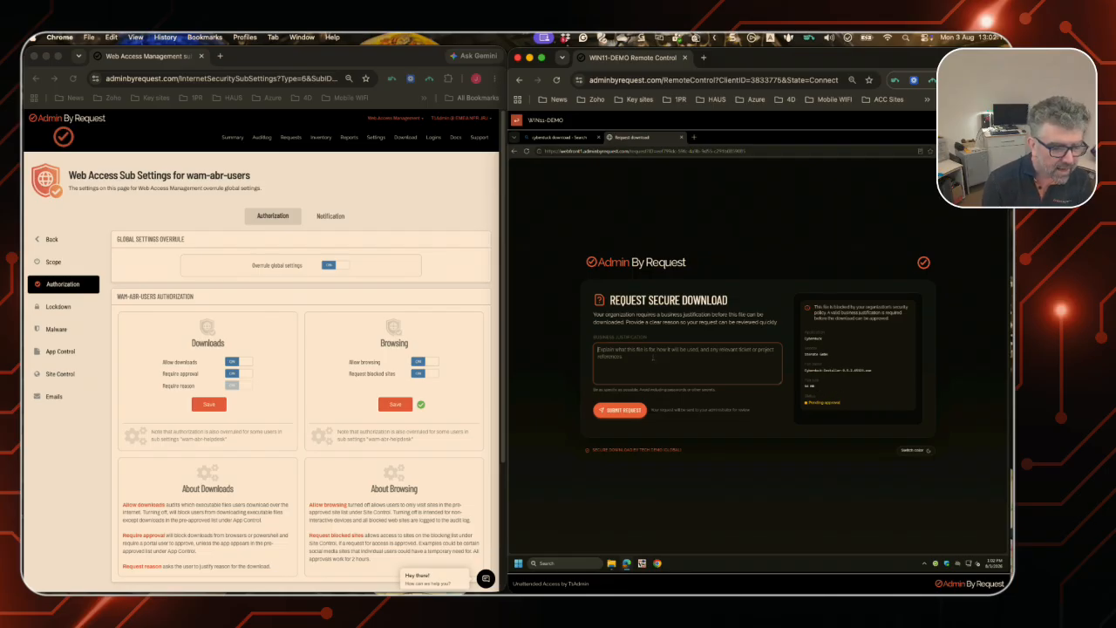
type("Can I downl")
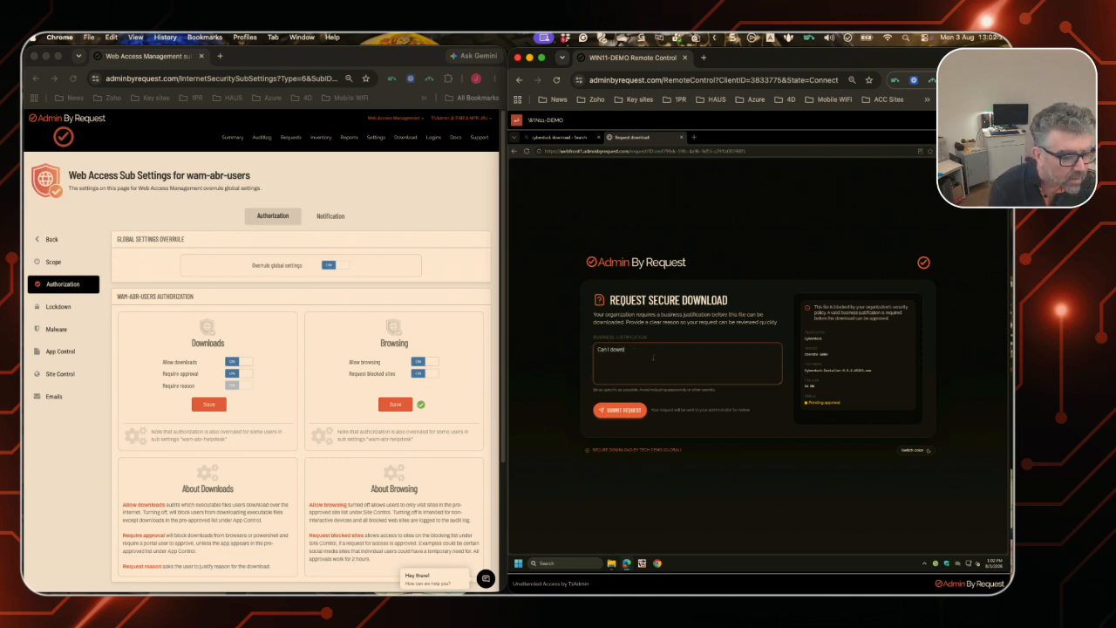
type("oad Cyber Duck for FTP acco")
type("ss for systems")
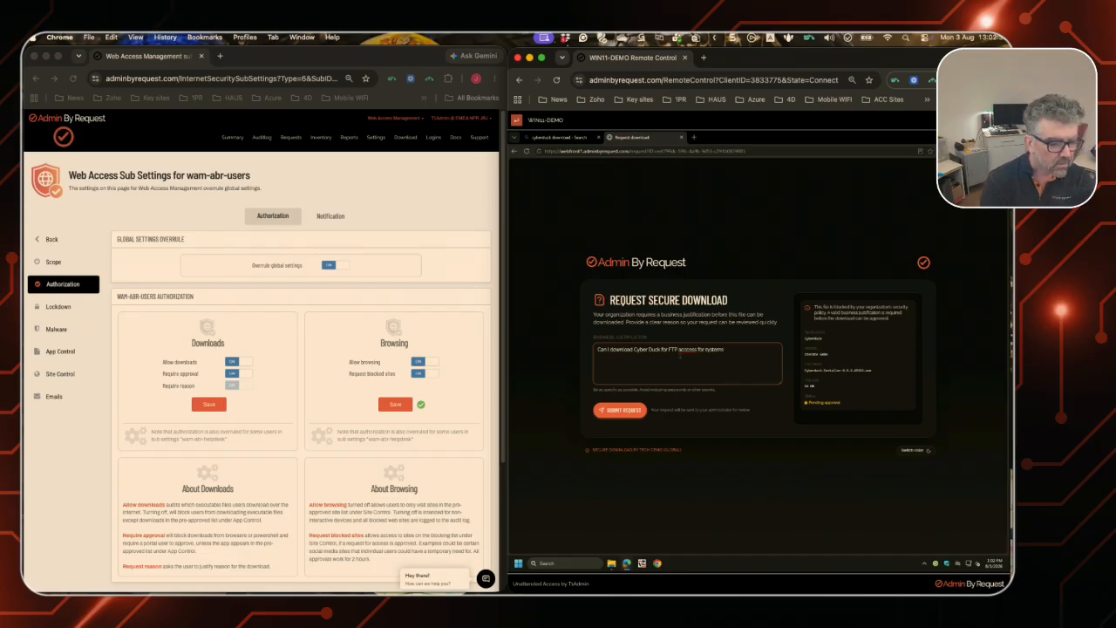
left_click(621, 417)
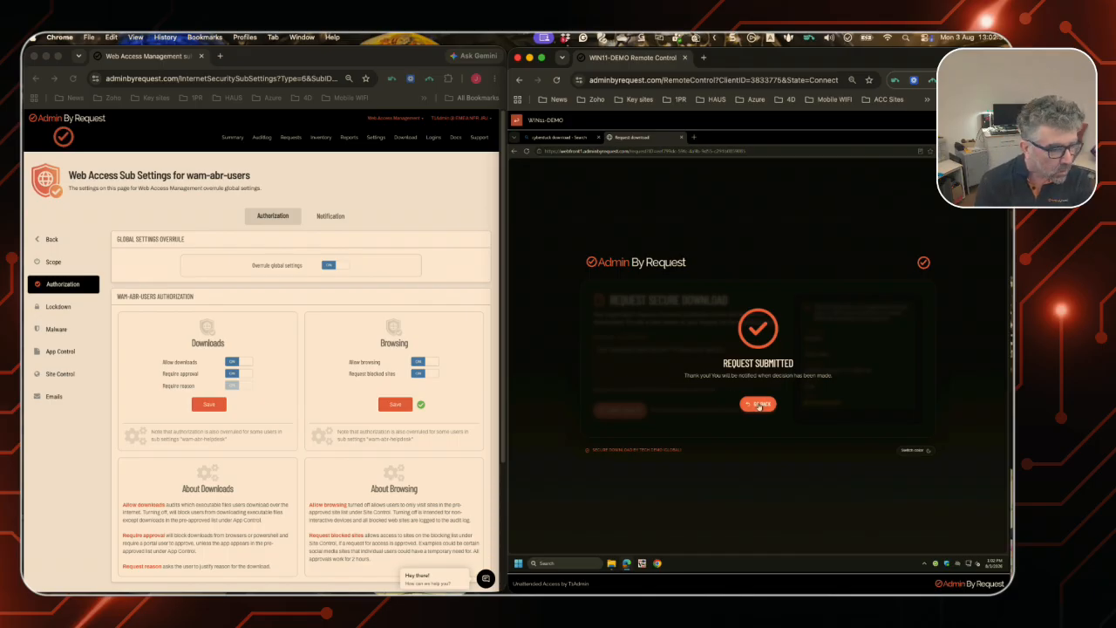
left_click(759, 406)
In the admin portal, open the pending Cyberduck download request and examine the installer's malware scan results.
left_click(292, 140)
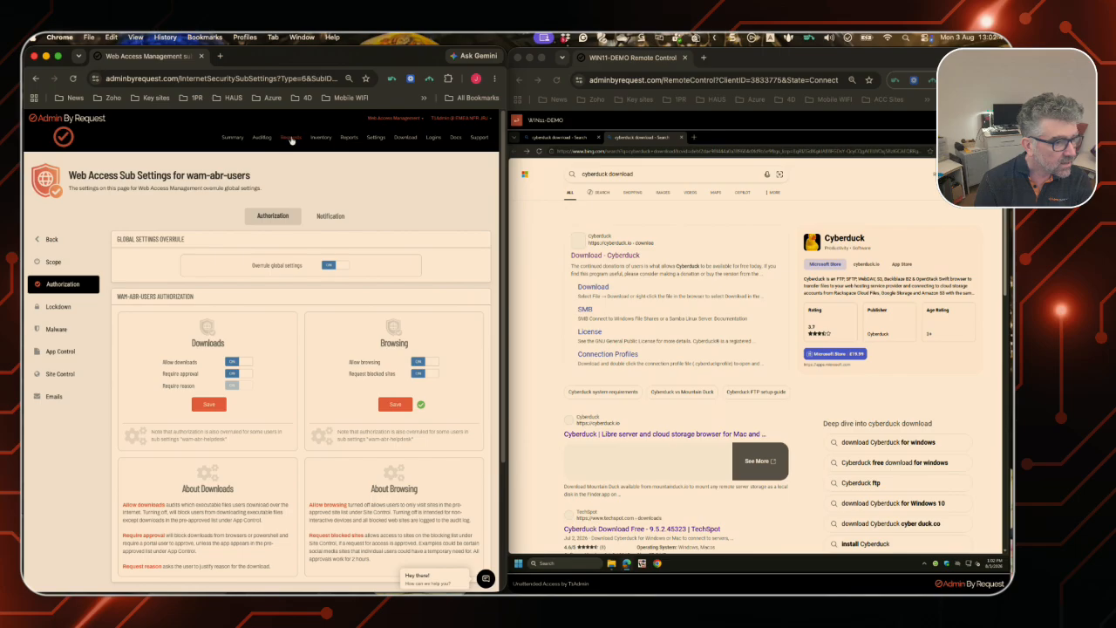
left_click(292, 141)
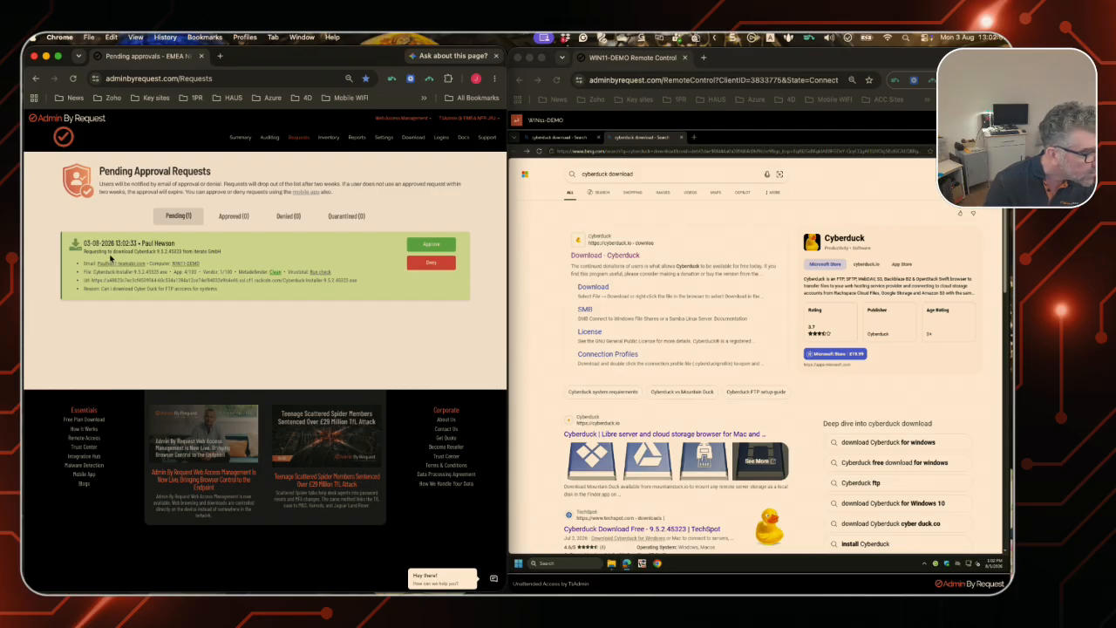
left_click_drag(137, 250, 206, 250)
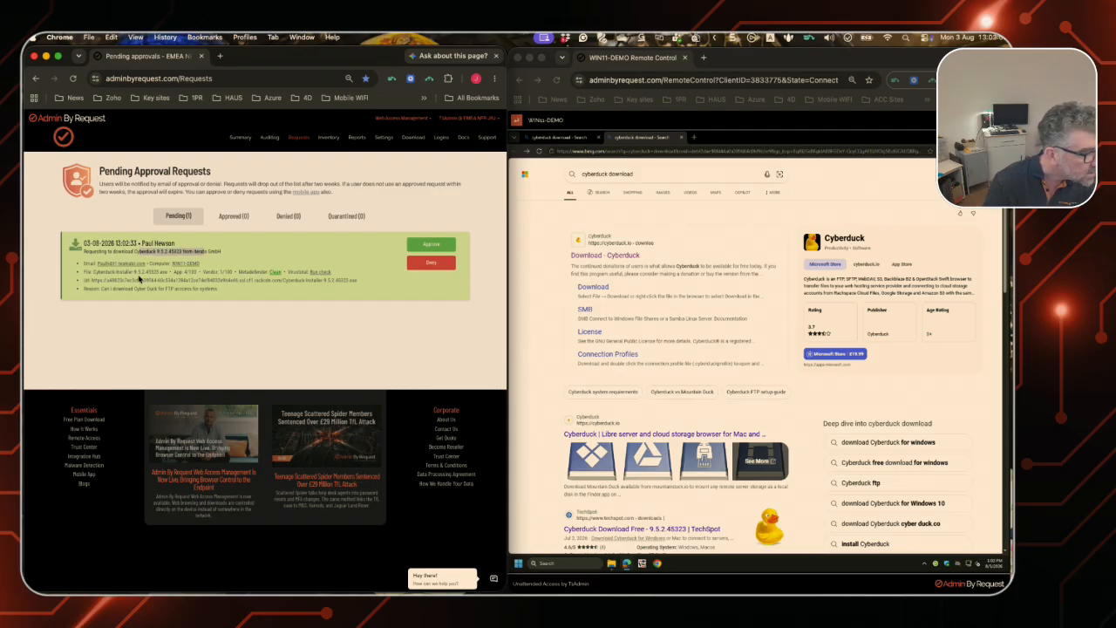
left_click(178, 272)
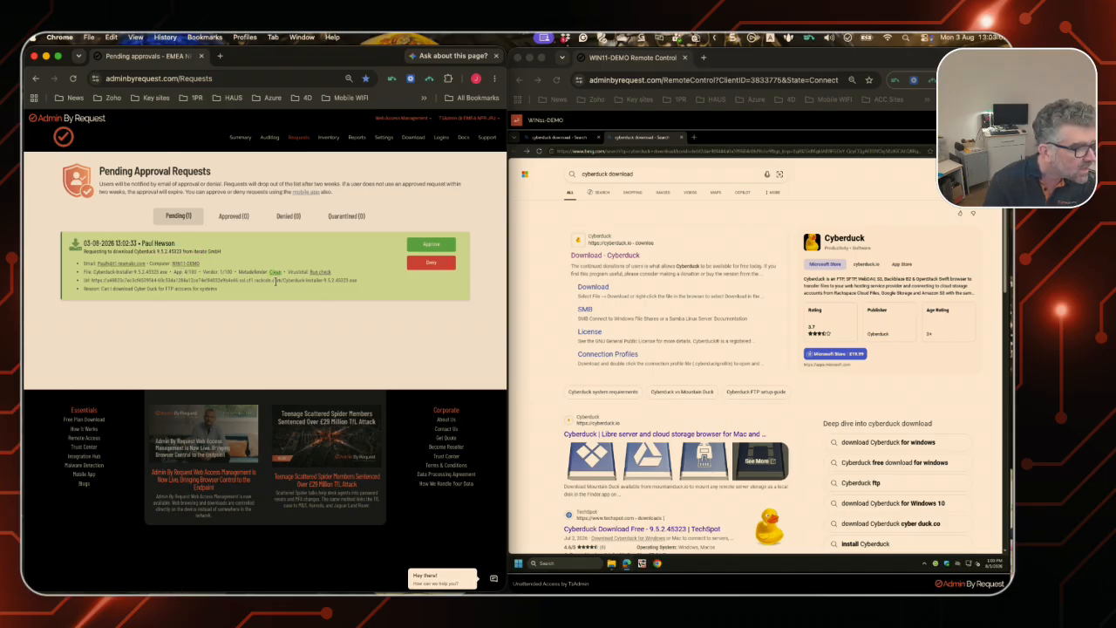
left_click(275, 273)
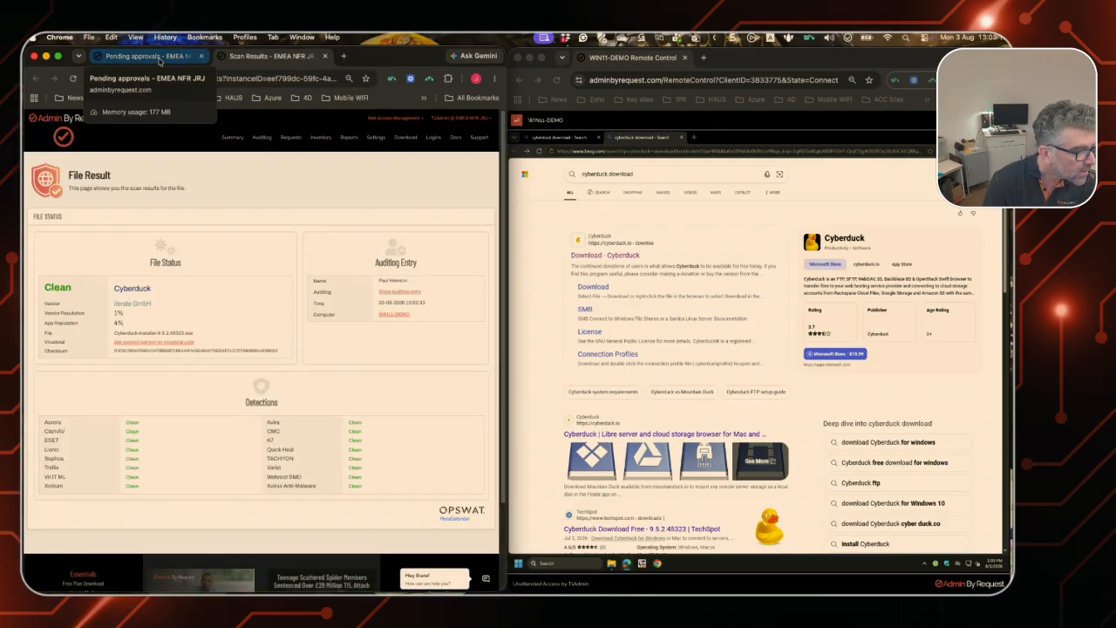
left_click(160, 58)
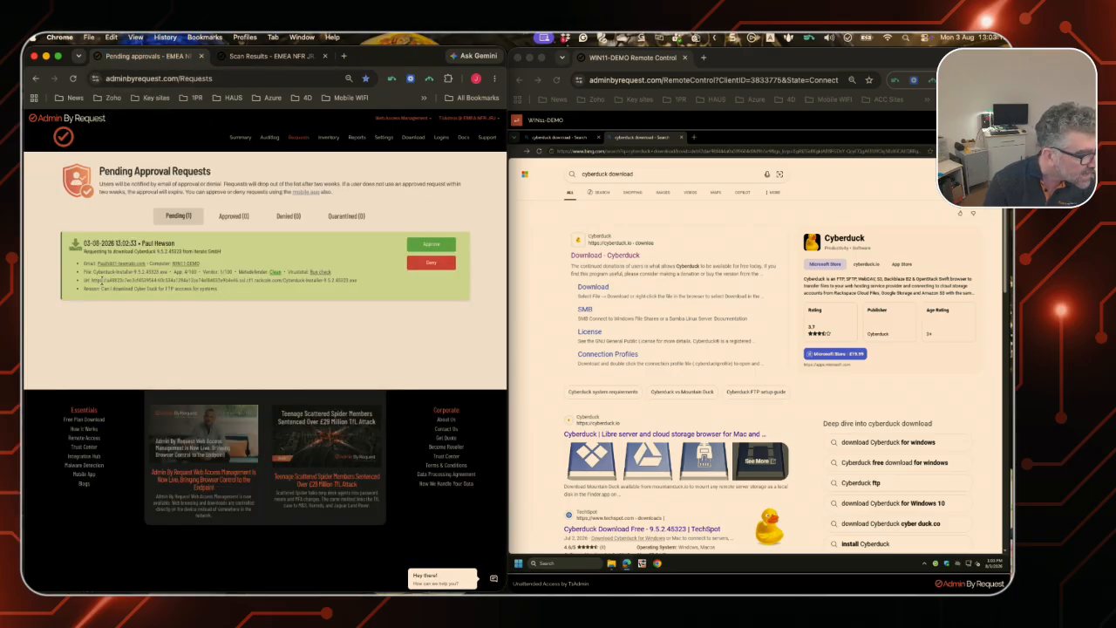
Review the download URL and the stated reason in the pending Cyberduck request.
left_click_drag(253, 280, 279, 285)
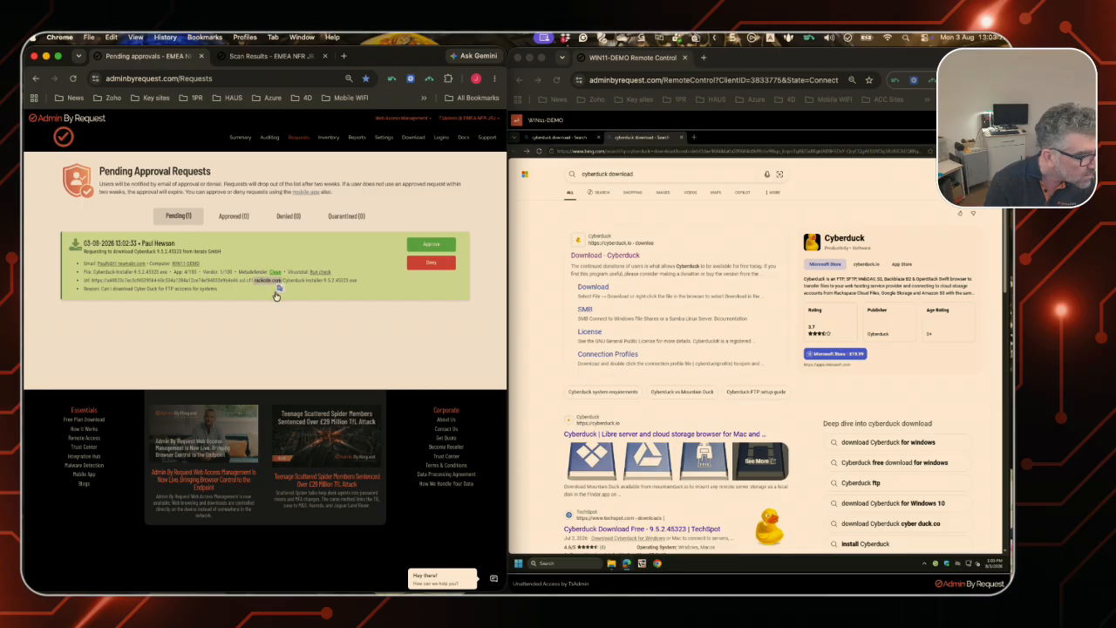
left_click(246, 293)
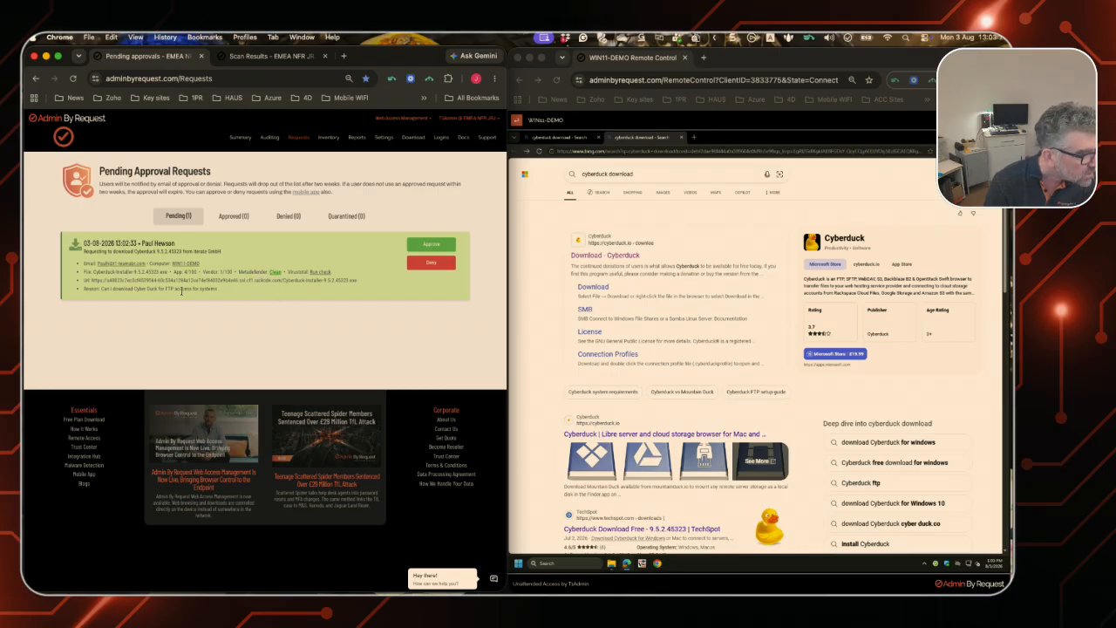
left_click_drag(100, 289, 230, 292)
left_click(234, 294)
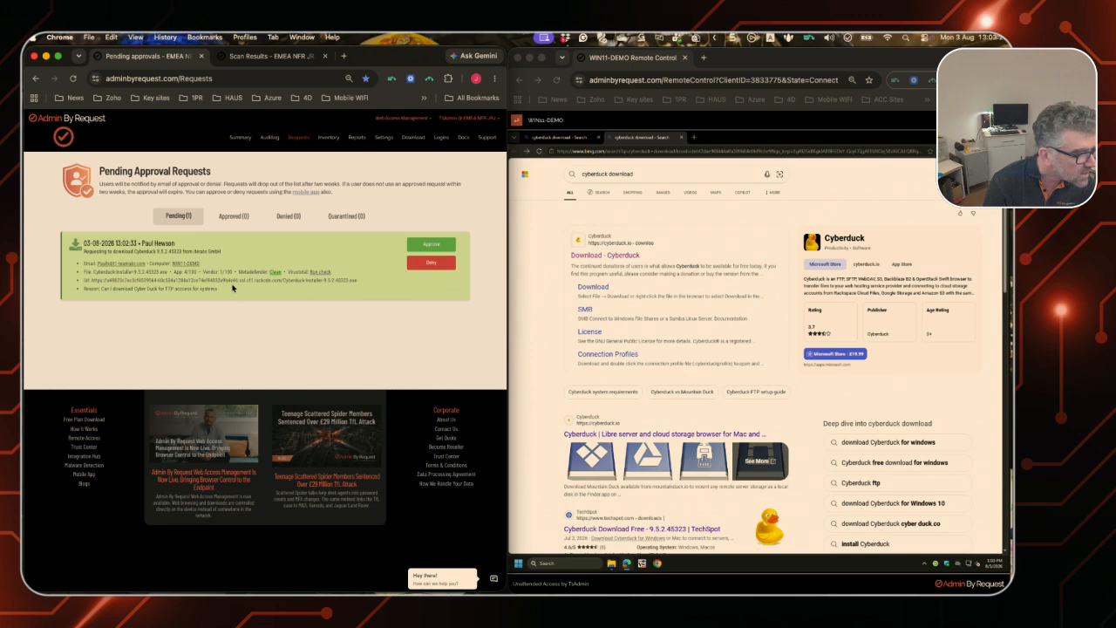
Approve the pending Cyberduck request and download the installer on the remote machine without running it.
left_click(425, 245)
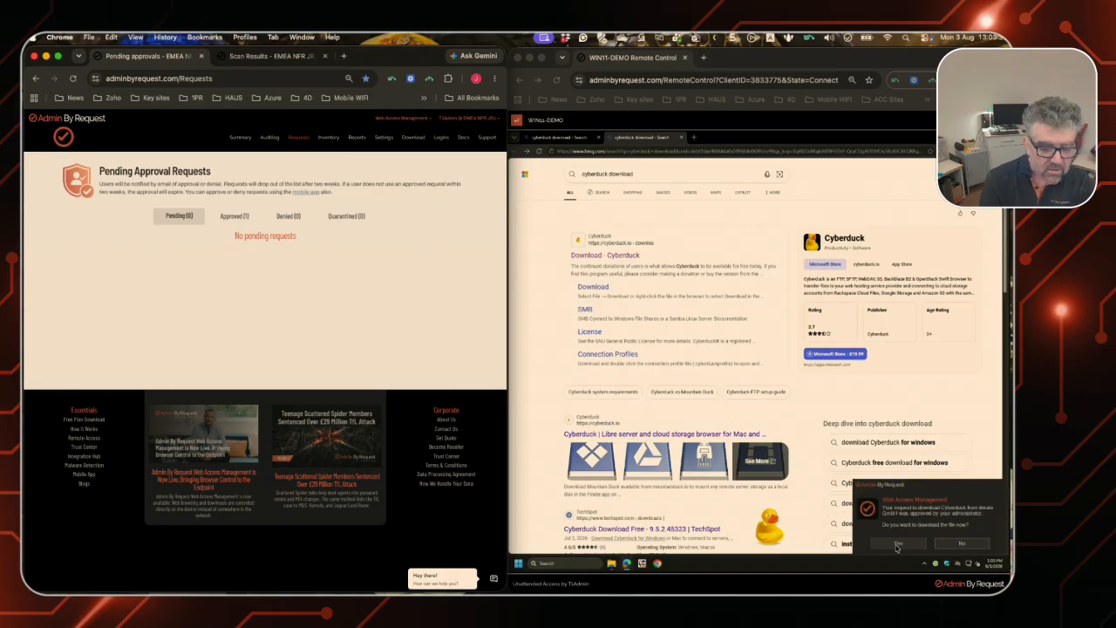
left_click(897, 546)
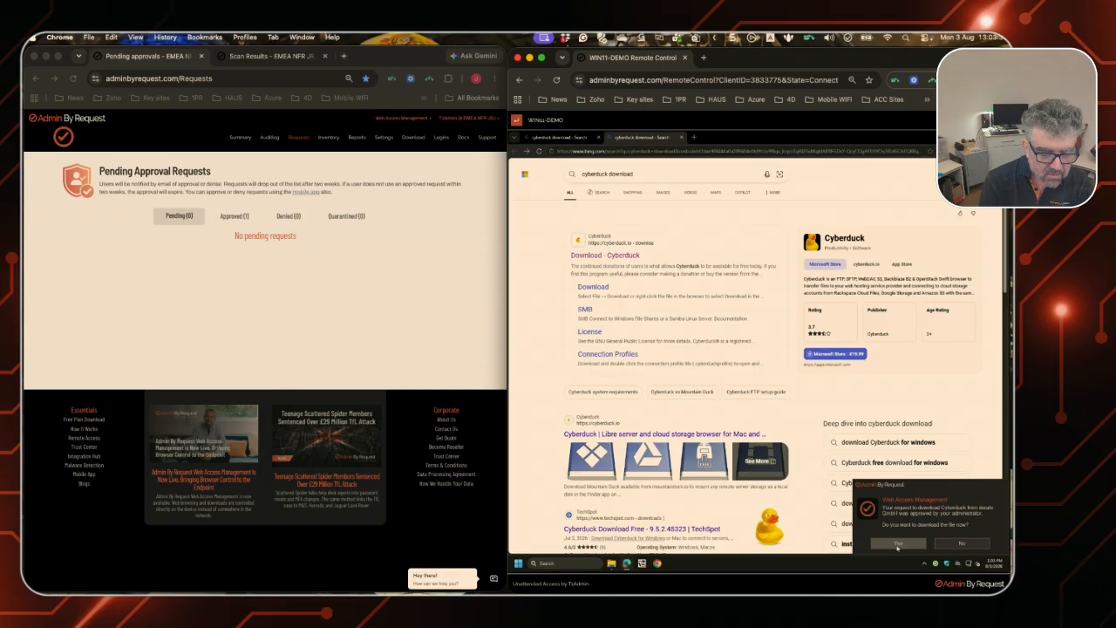
left_click(897, 545)
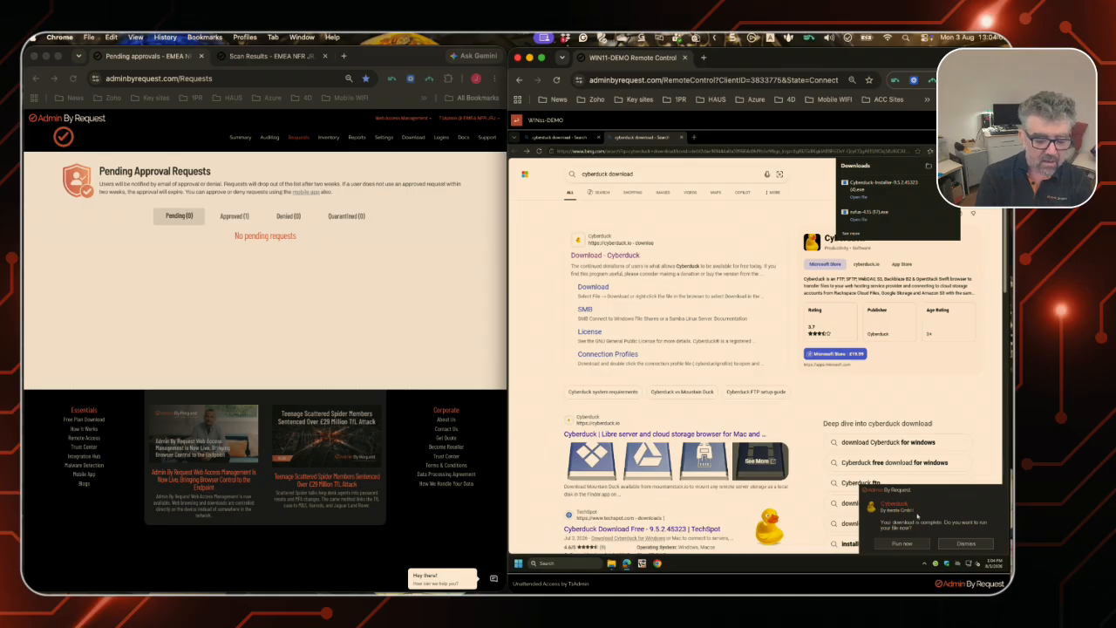
left_click(968, 544)
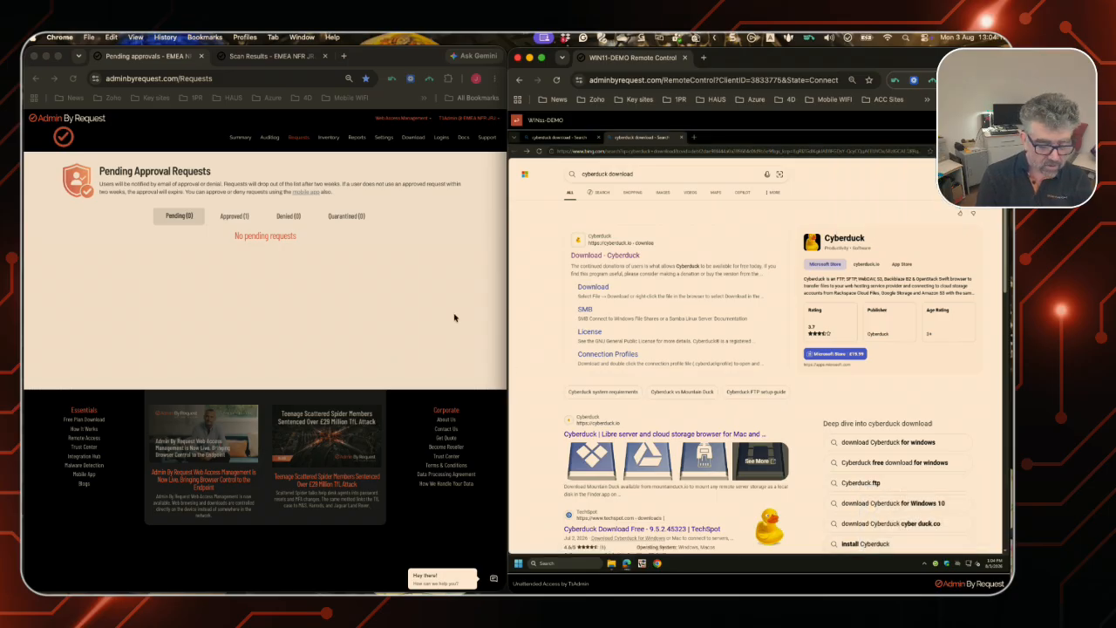
Open the Auditlog and examine the details of the latest approved Cyberduck download, including its approver and reason.
left_click(312, 316)
left_click(271, 138)
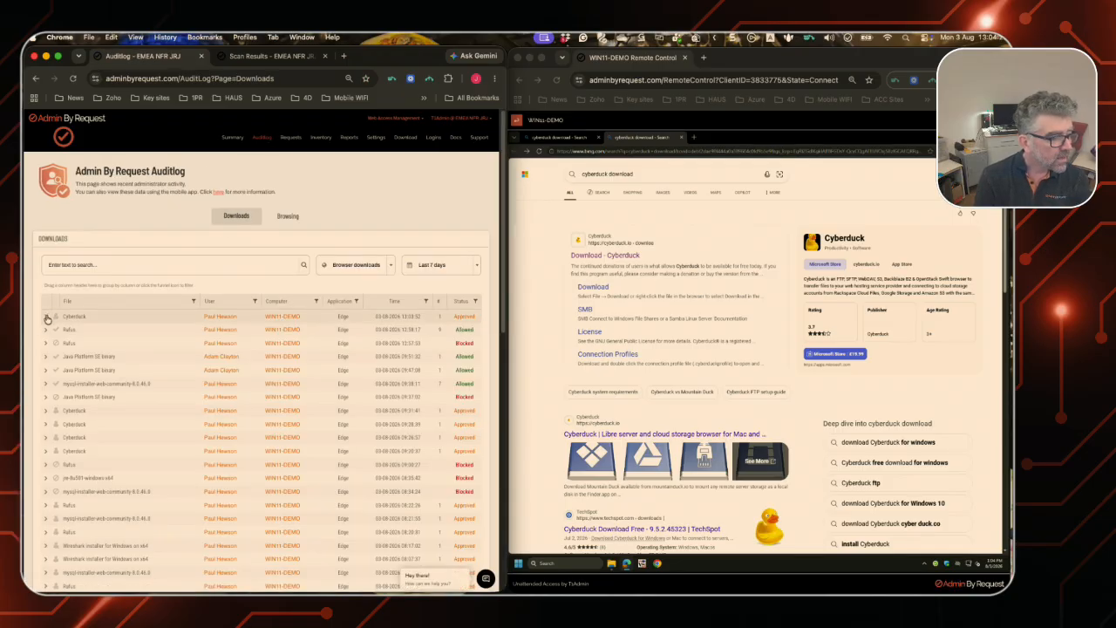
left_click(47, 317)
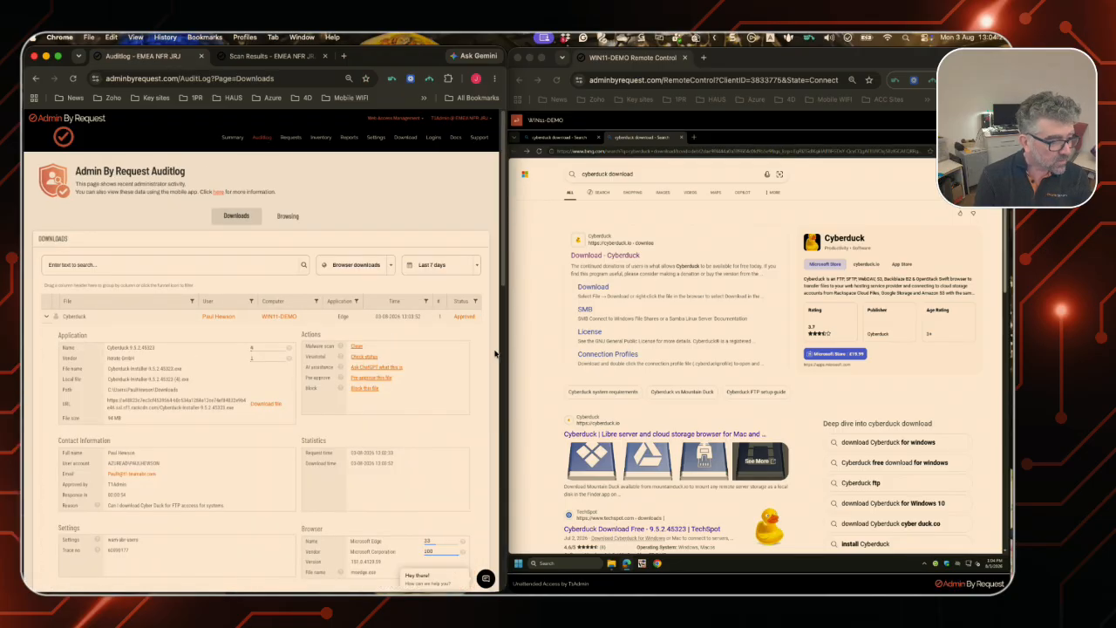
left_click_drag(140, 485, 103, 495)
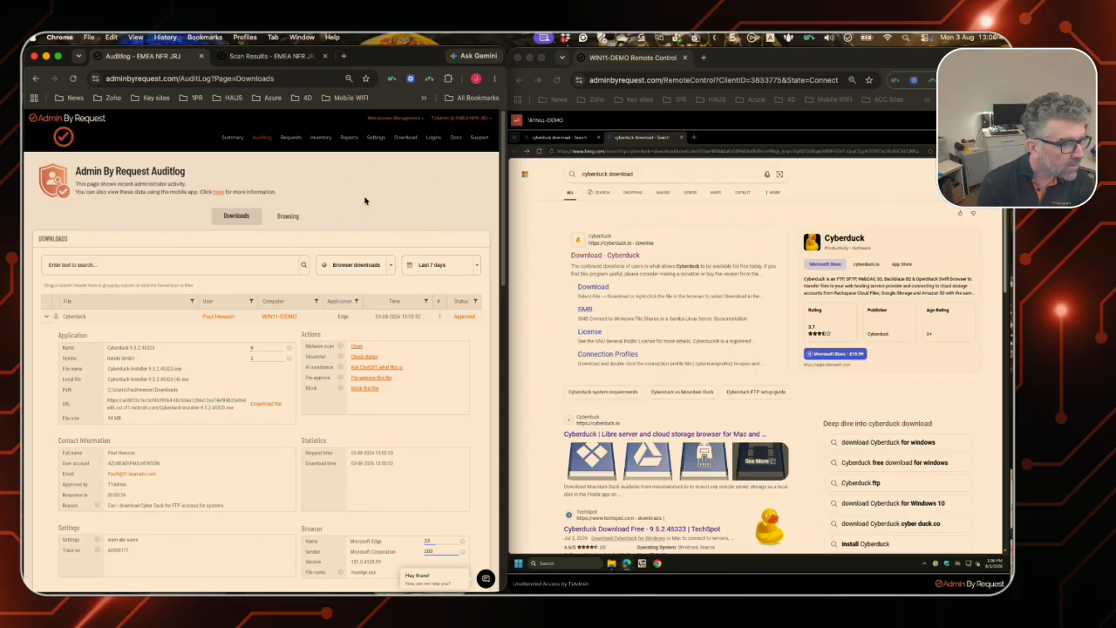
Open the wam-abr-helpdesk sub settings and examine their user group scope and authorization options.
mouse_move(376, 137)
left_click(390, 217)
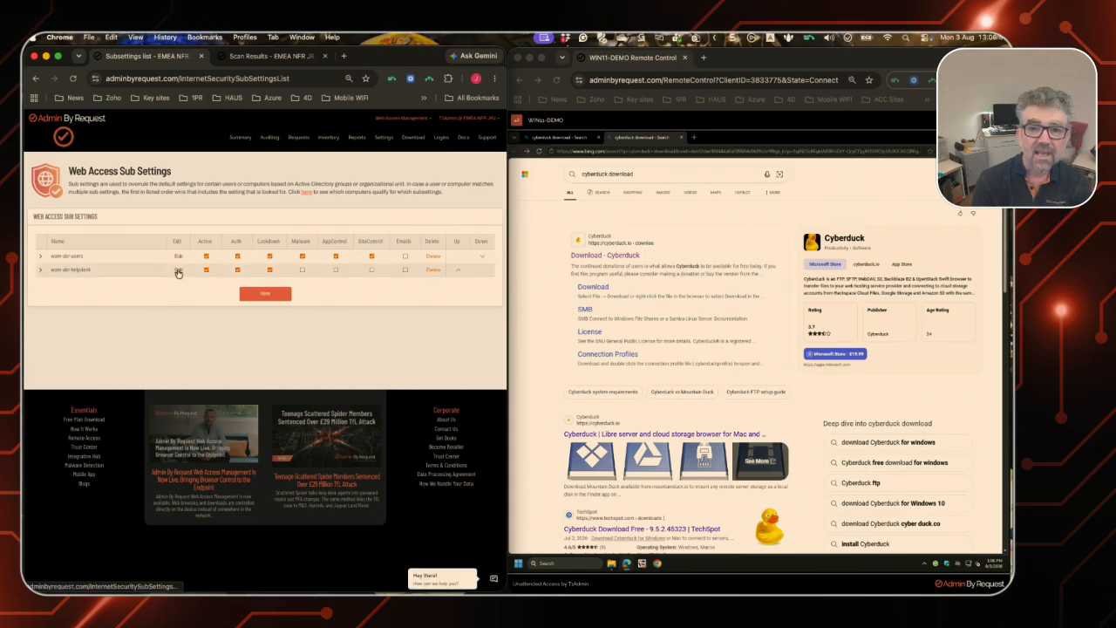
left_click_drag(101, 257, 55, 258)
left_click(115, 273)
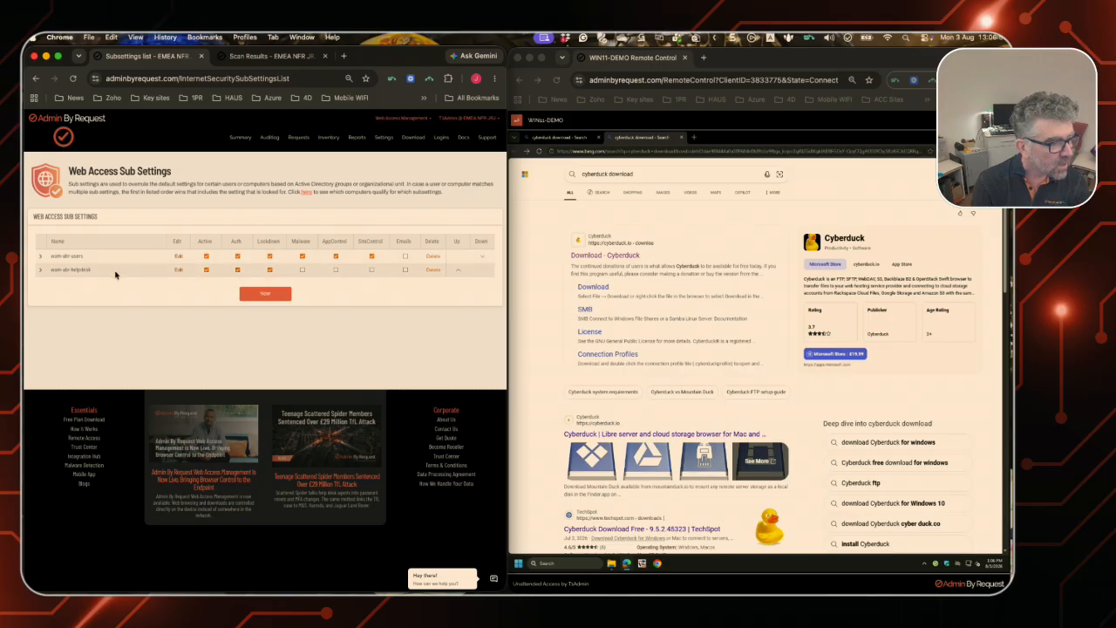
left_click(178, 271)
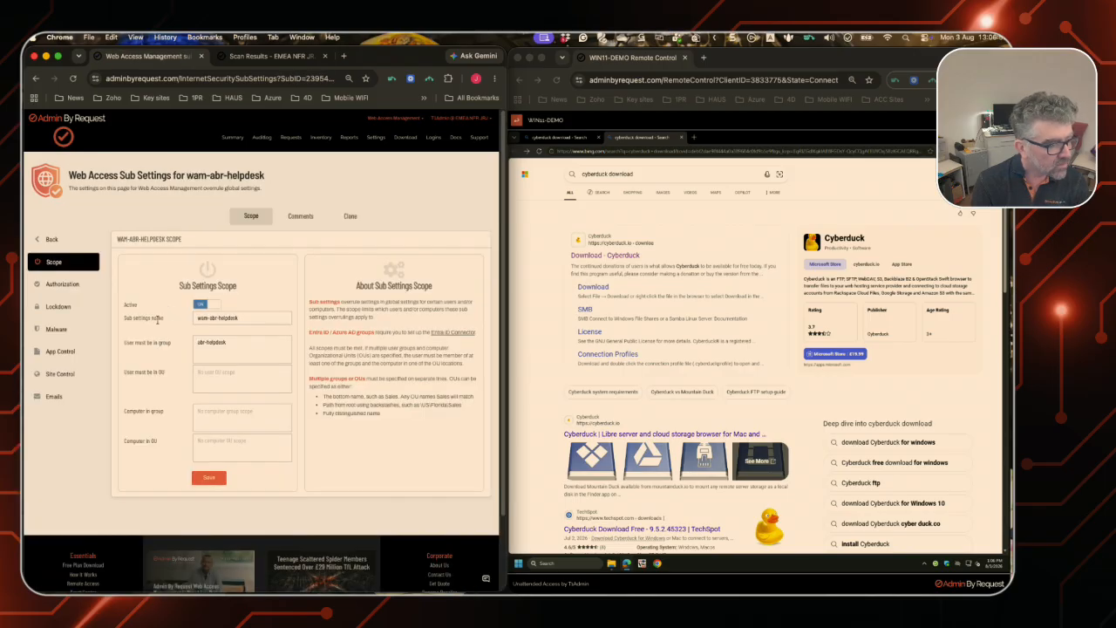
triple_click(237, 342)
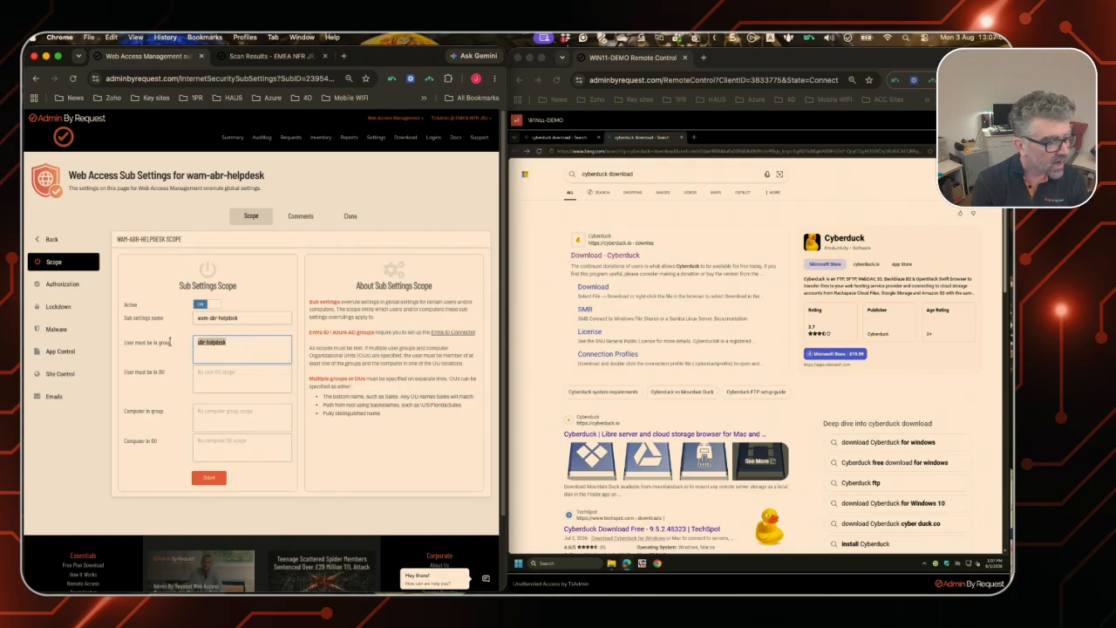
left_click(269, 347)
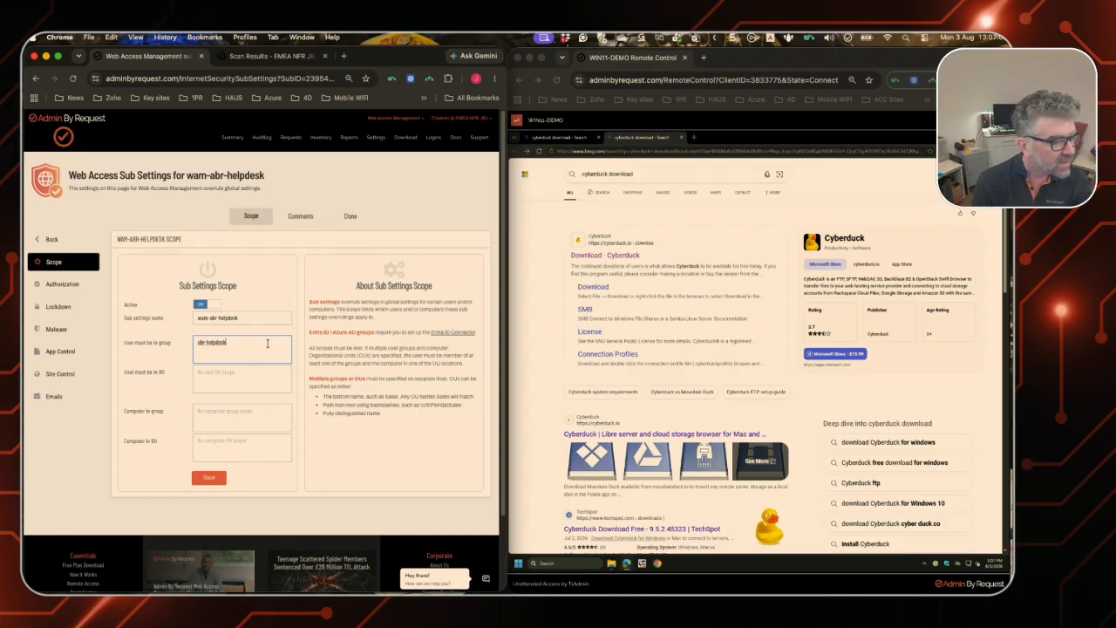
left_click(66, 285)
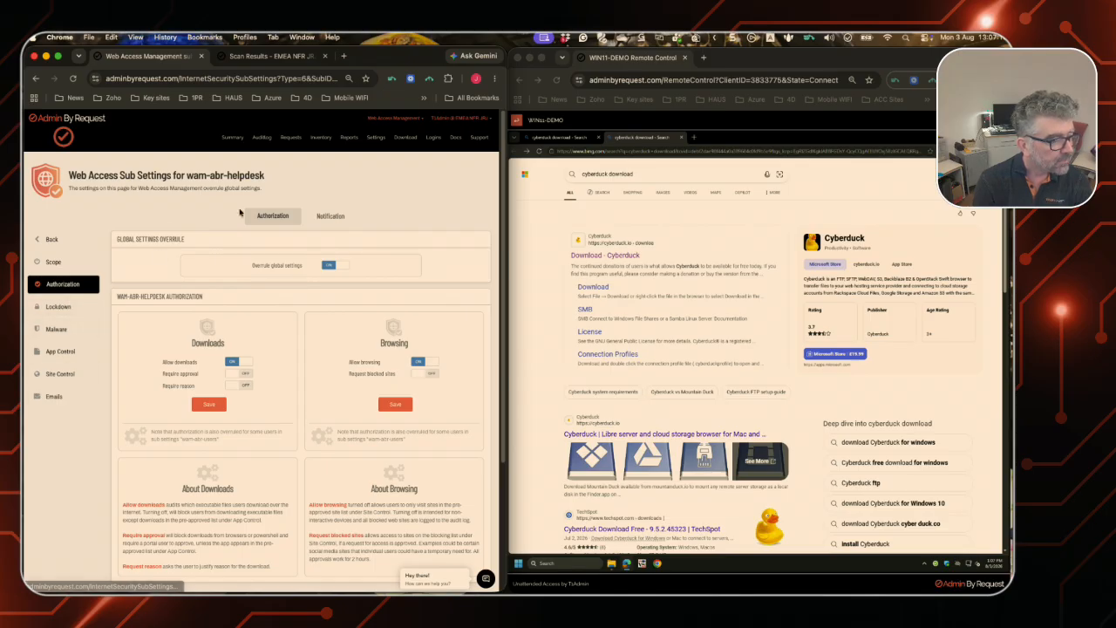
In the wam-abr-users sub settings, enable the blocked sites list under Site Control that contains java.com.
left_click(51, 242)
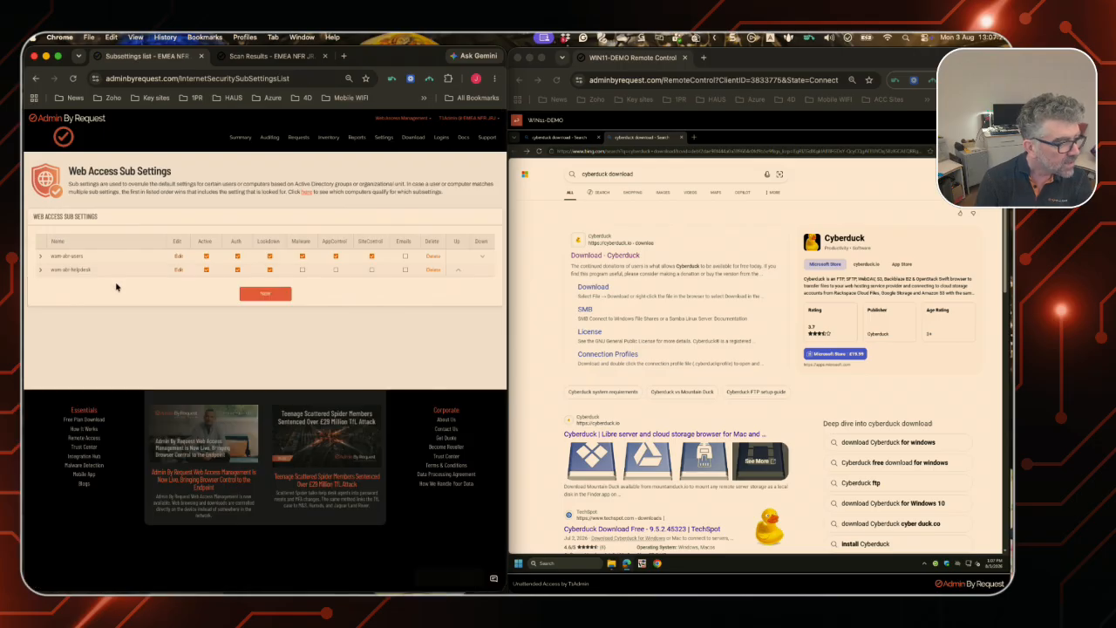
left_click(178, 256)
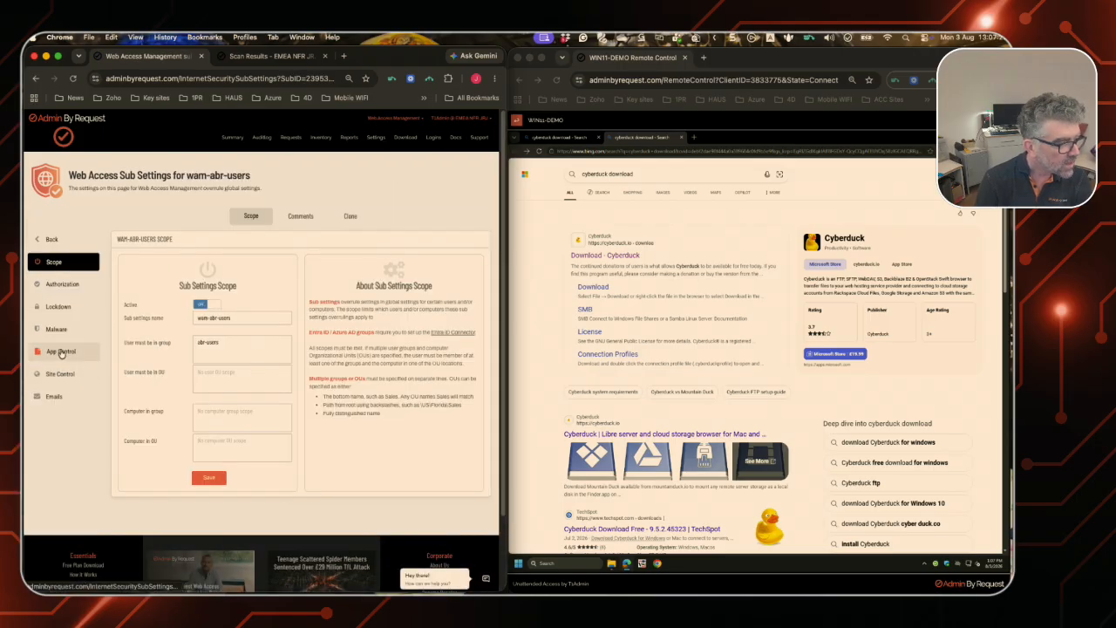
left_click(61, 350)
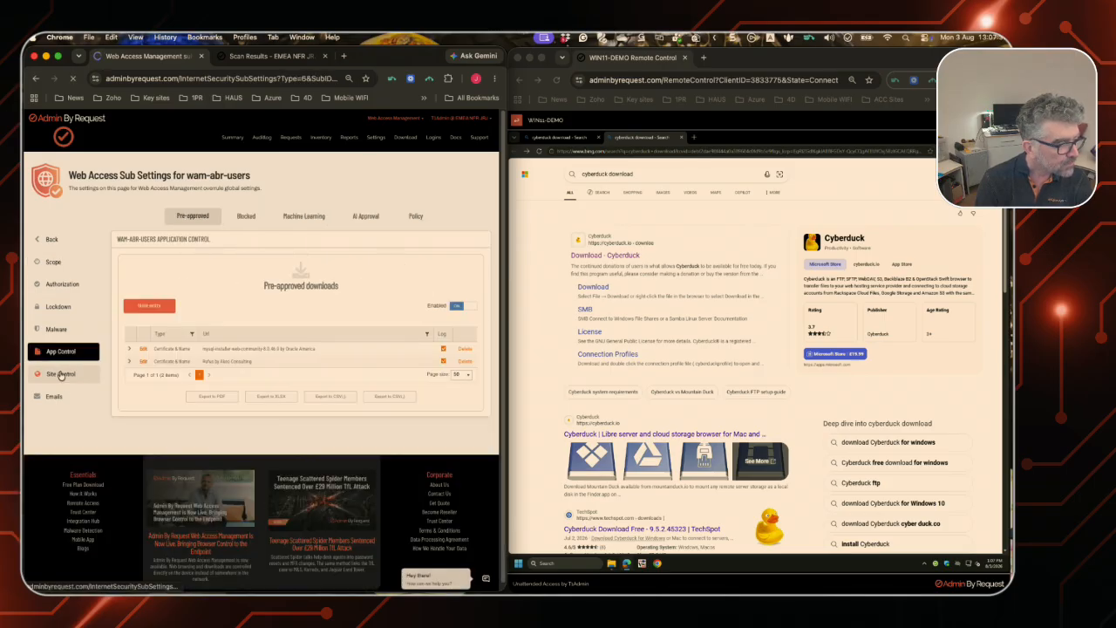
left_click(73, 376)
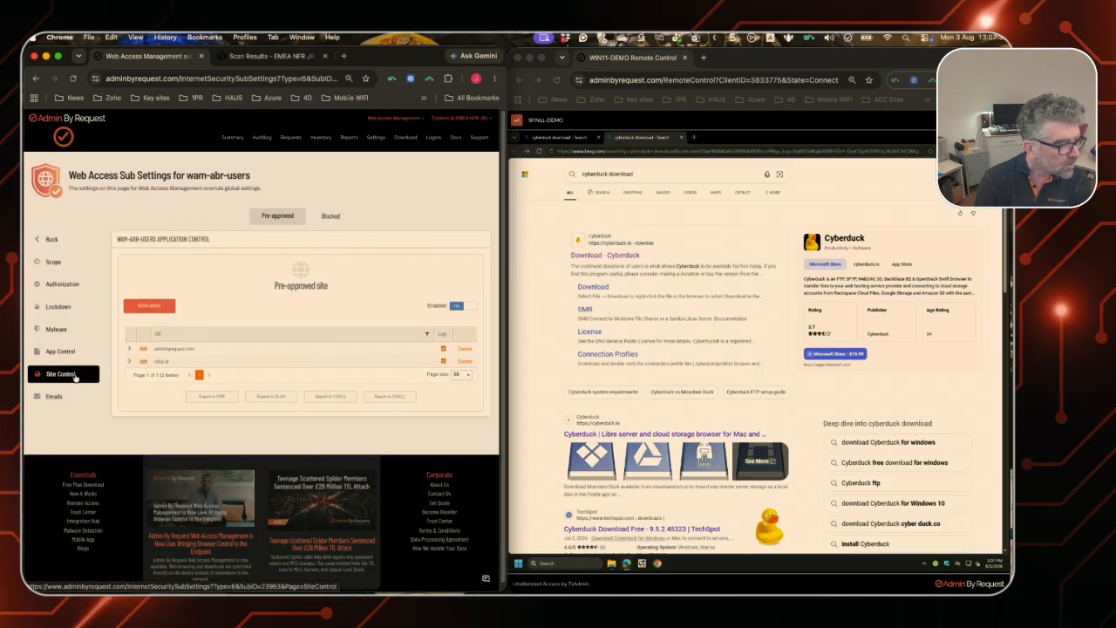
left_click(334, 217)
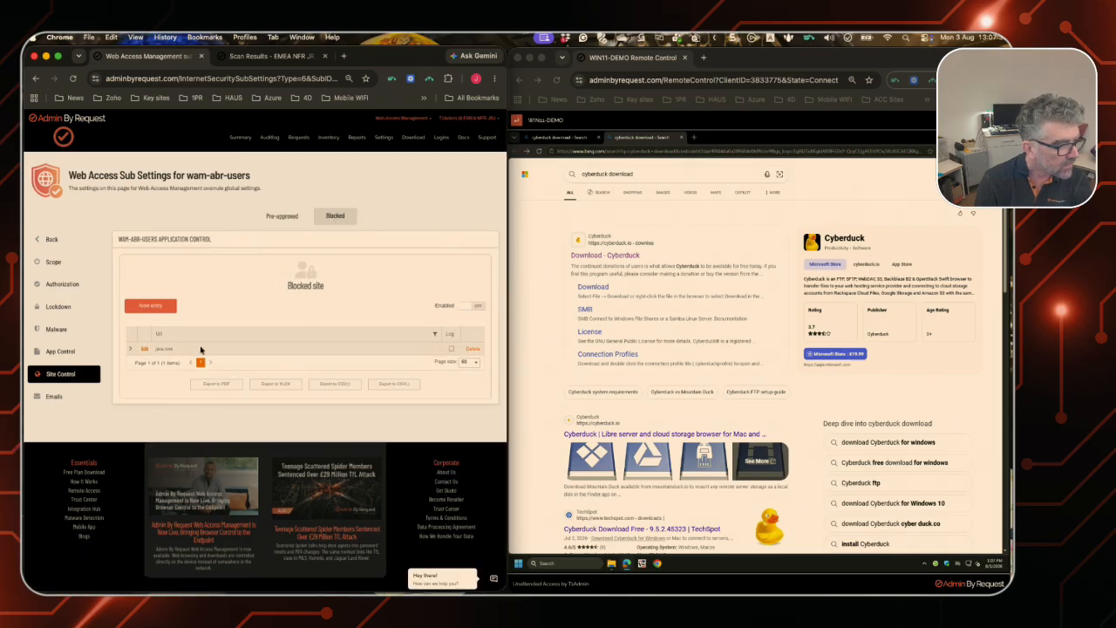
left_click(464, 308)
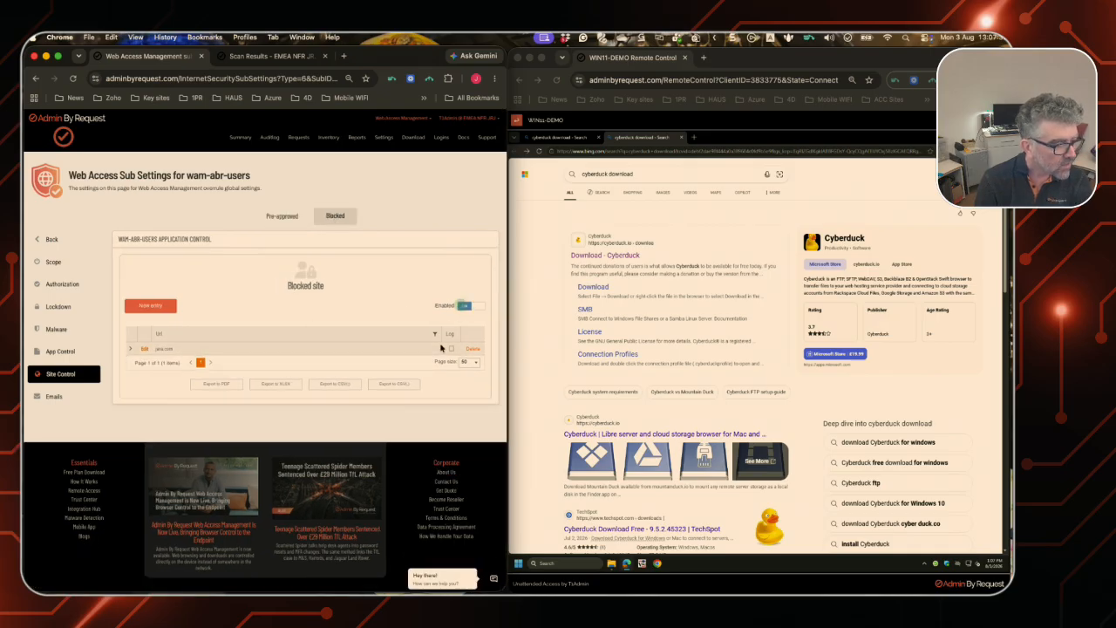
left_click(938, 563)
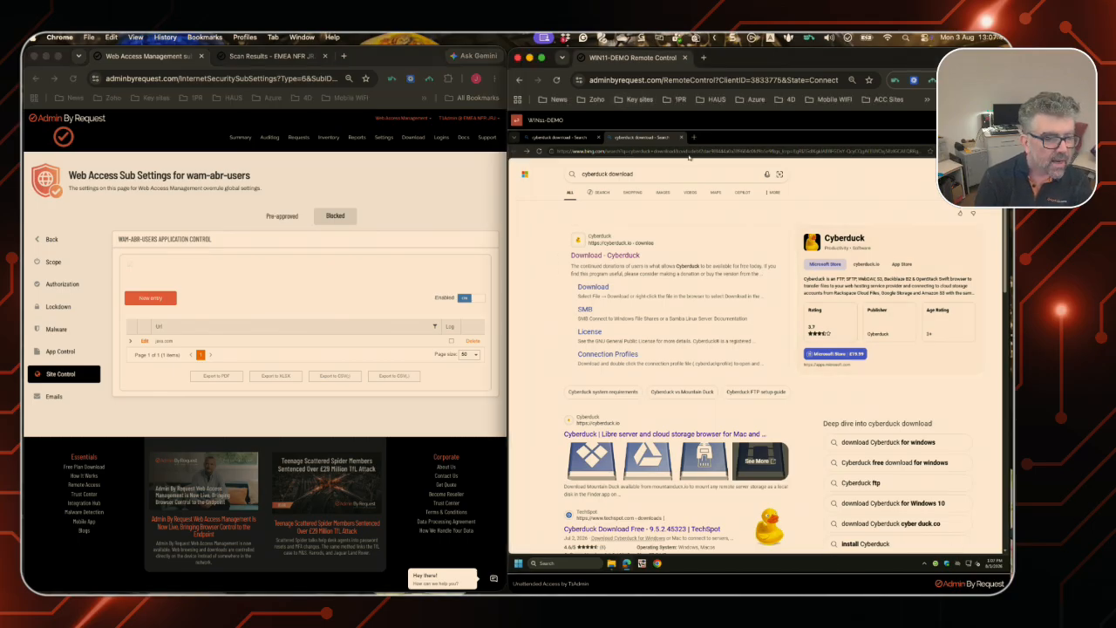
left_click(680, 155)
type("www.")
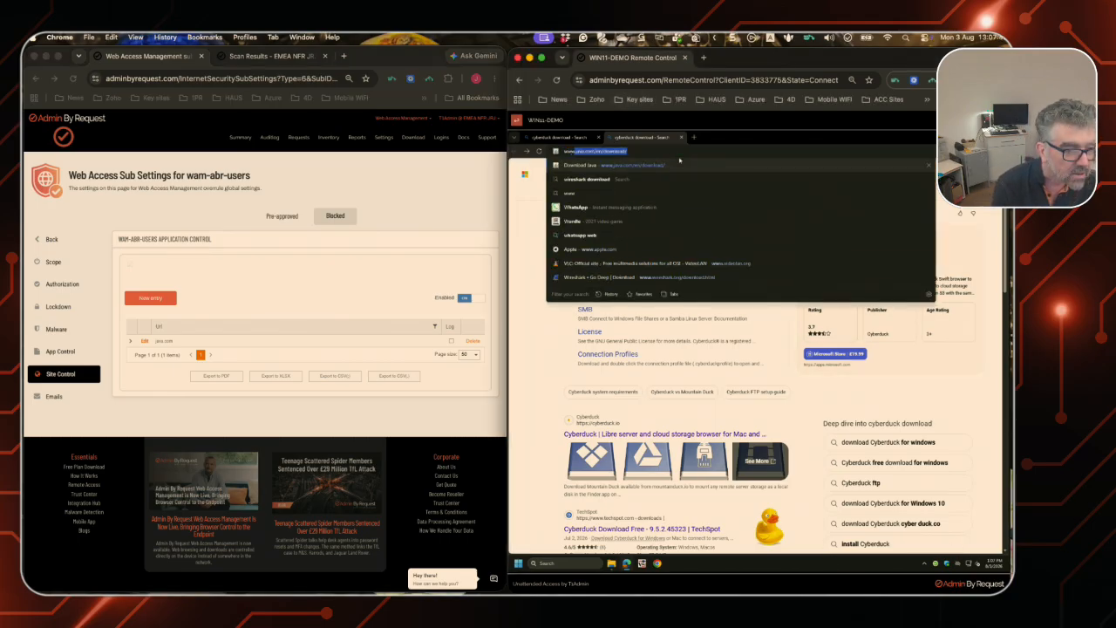
type("java")
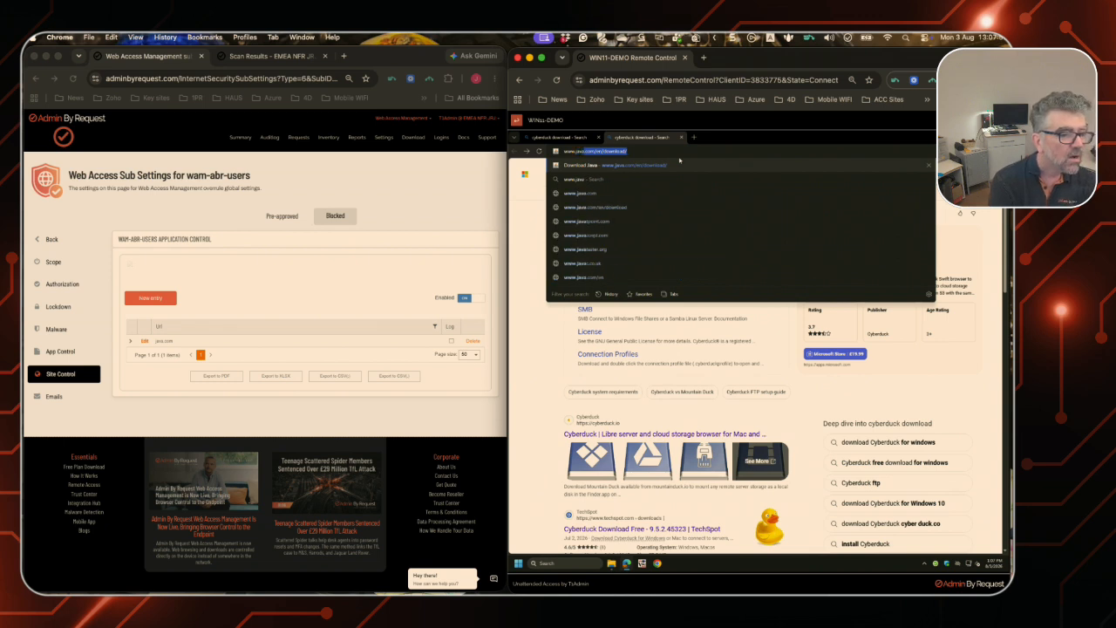
key("Return")
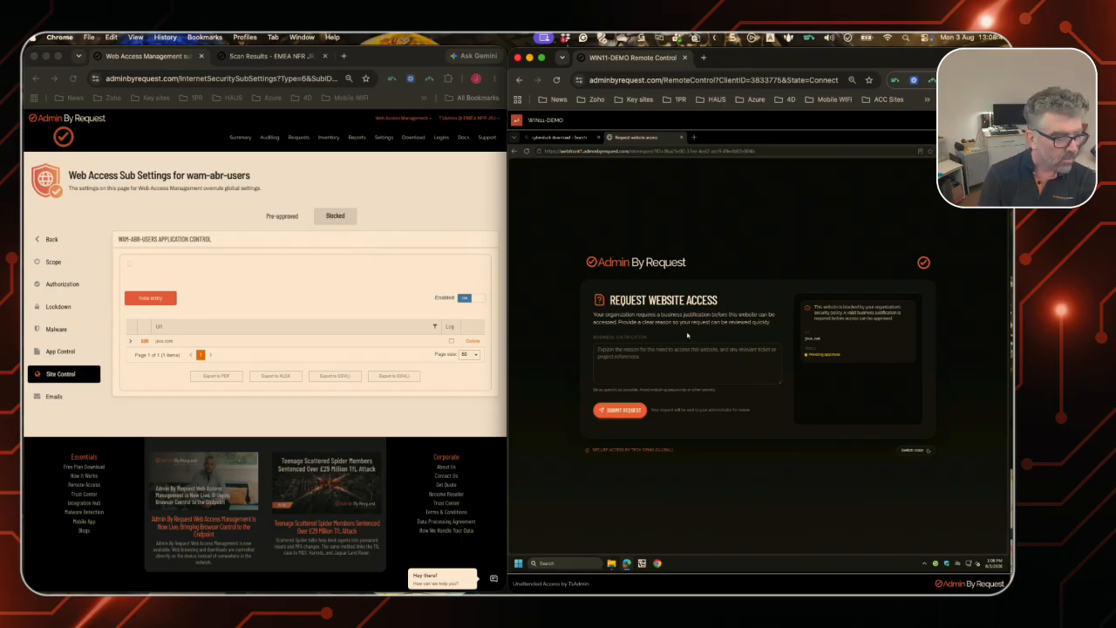
left_click(67, 286)
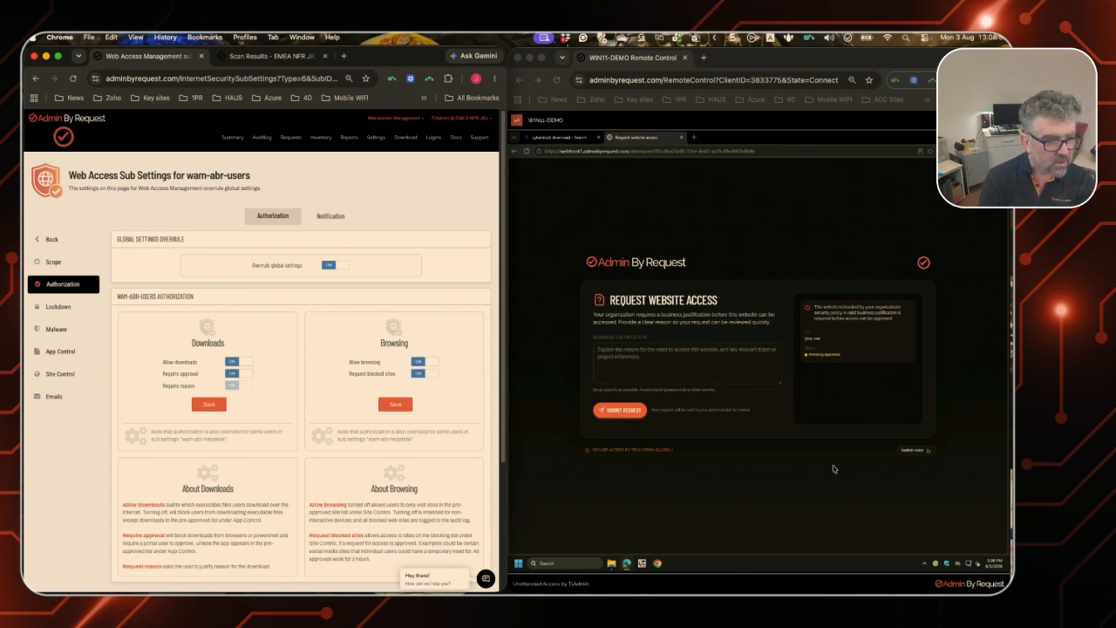
Start a Support Assist session from the Admin By Request client on the remote machine, authenticating with the helpdesk account and its password.
right_click(935, 565)
left_click(903, 562)
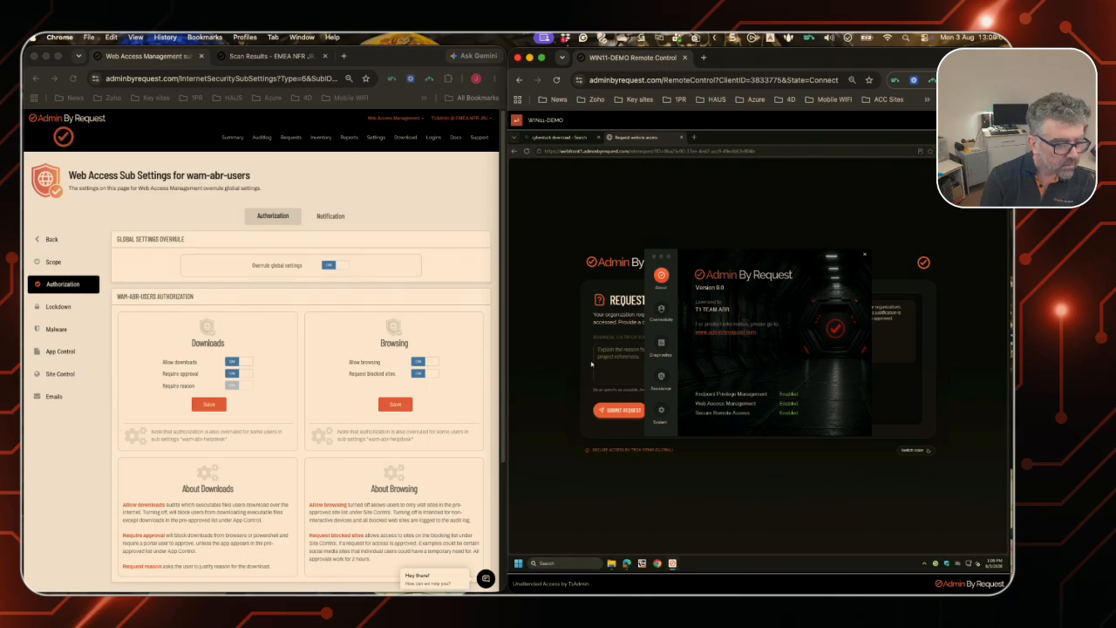
left_click(661, 377)
left_click(775, 405)
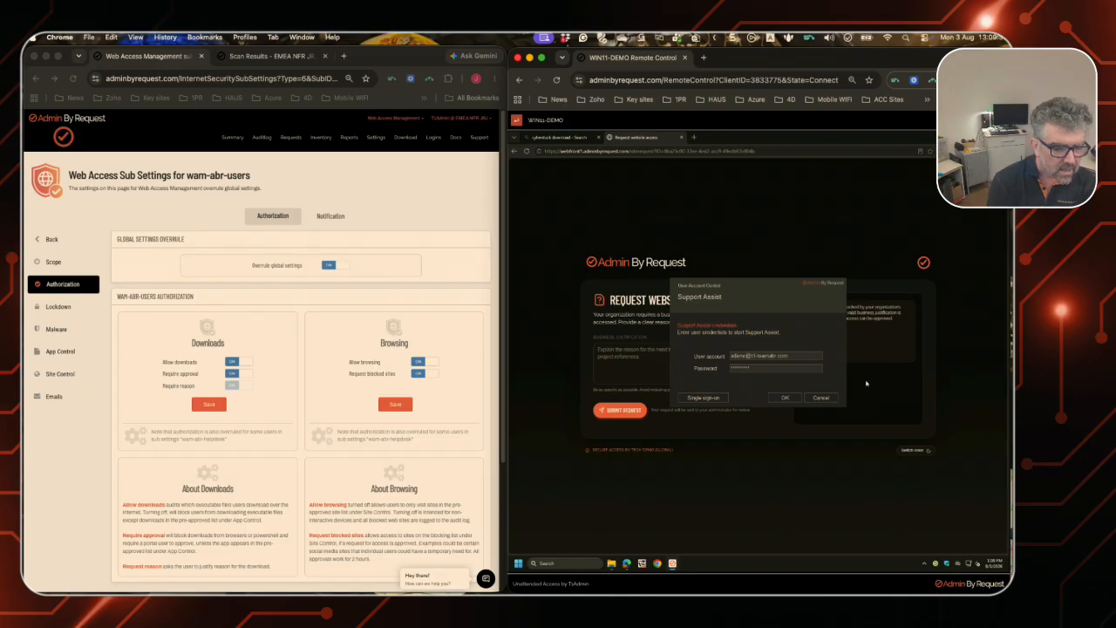
key("BackSpace")
key("BackSpace")
key("BackSpace")
key("BackSpace")
key("BackSpace")
key("BackSpace")
key("BackSpace")
key("BackSpace")
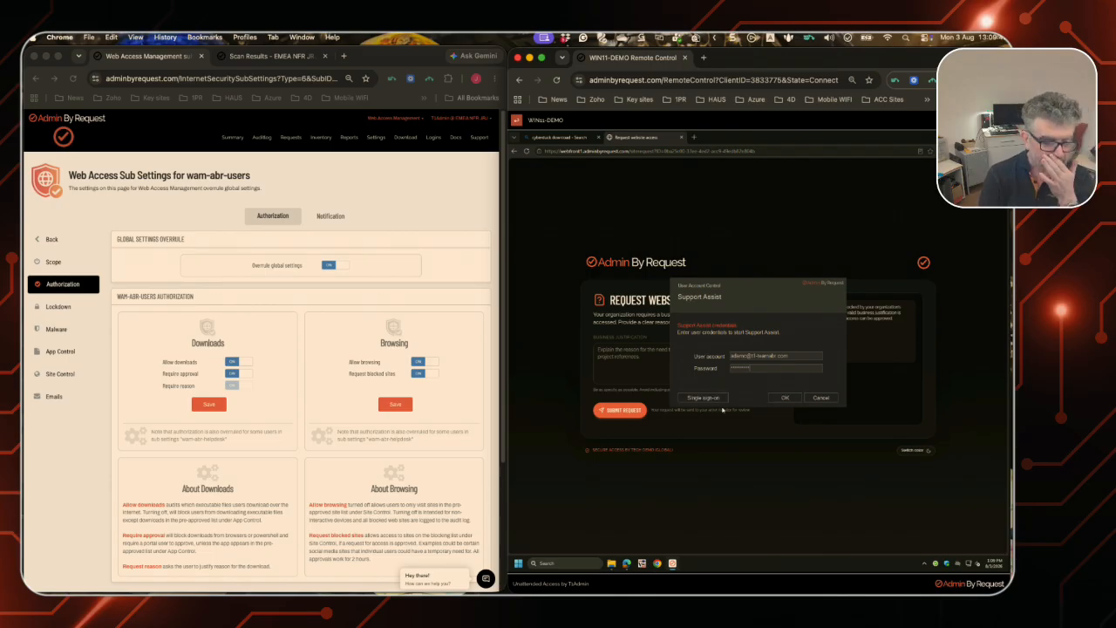
left_click(789, 398)
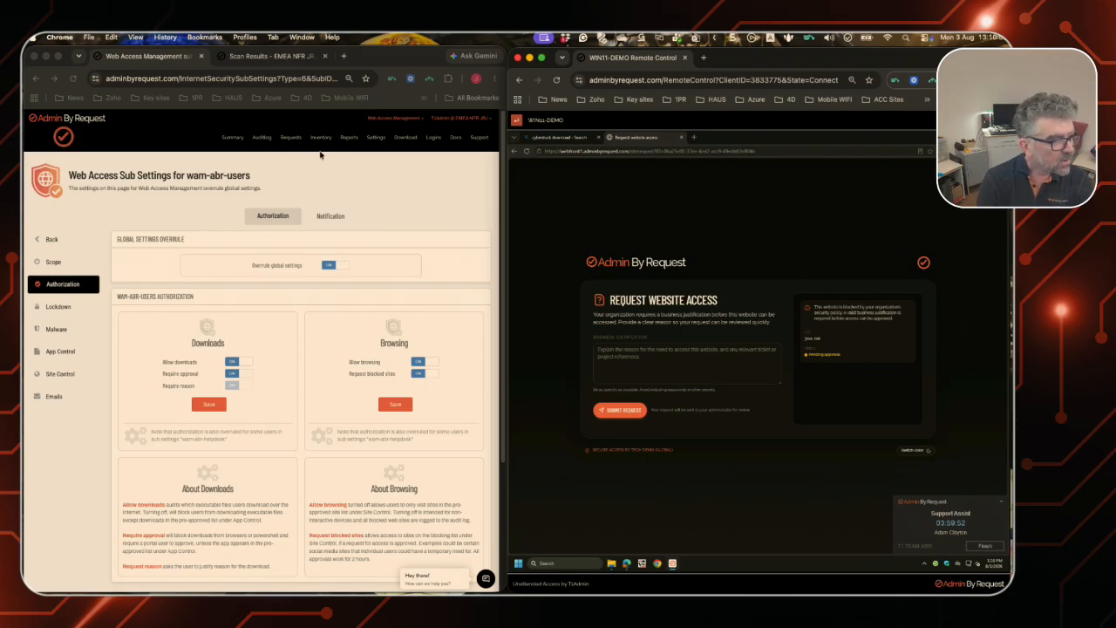
Open the wam-abr-helpdesk sub settings and examine their pre-approved sites under Site Control.
left_click(375, 141)
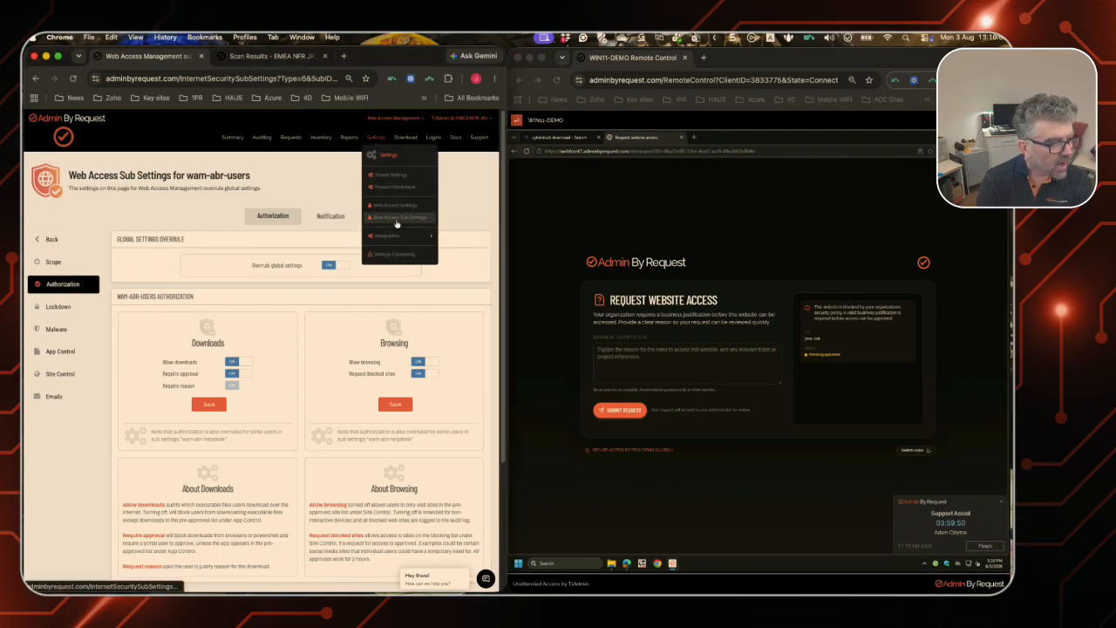
left_click(380, 224)
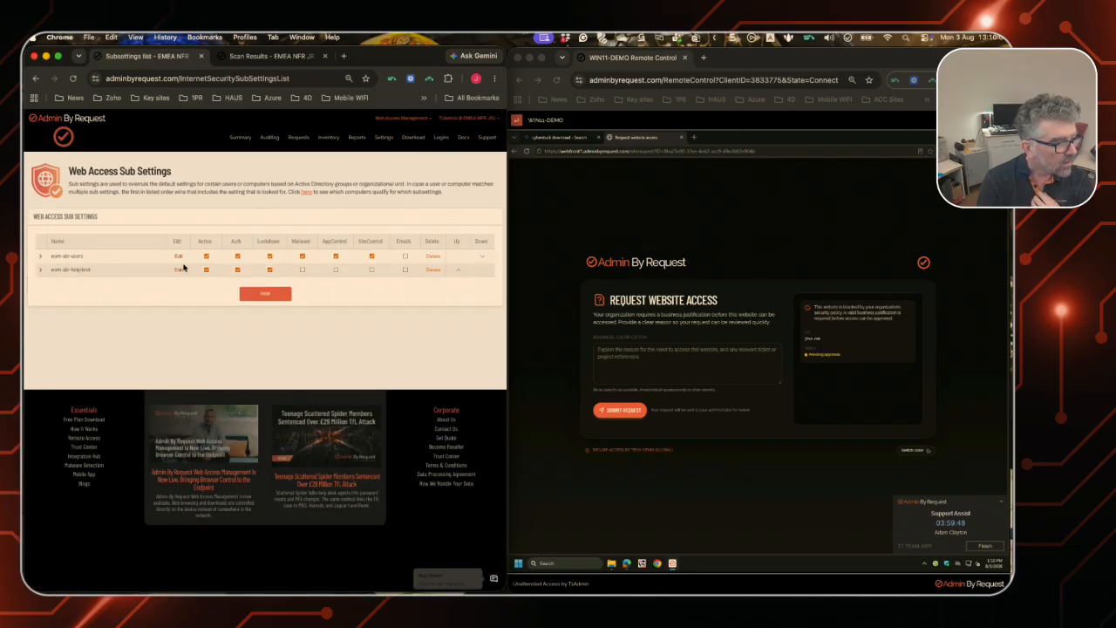
left_click(178, 270)
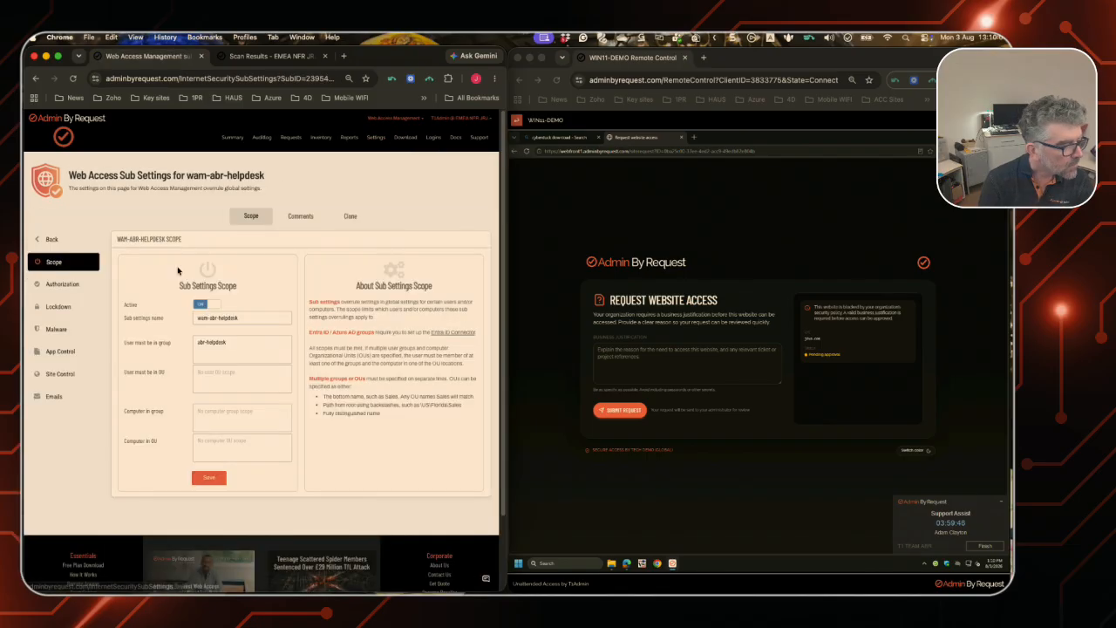
left_click(52, 375)
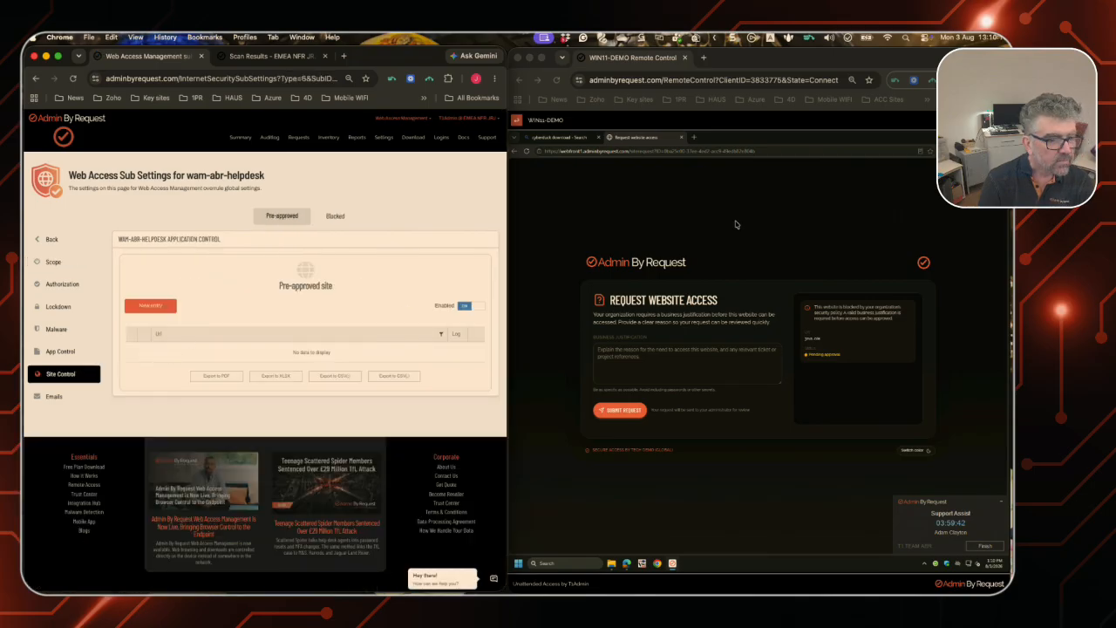
Download Java for Desktops from java.com/en/download/ on the remote machine and examine the download's details in the Auditlog.
left_click(691, 152)
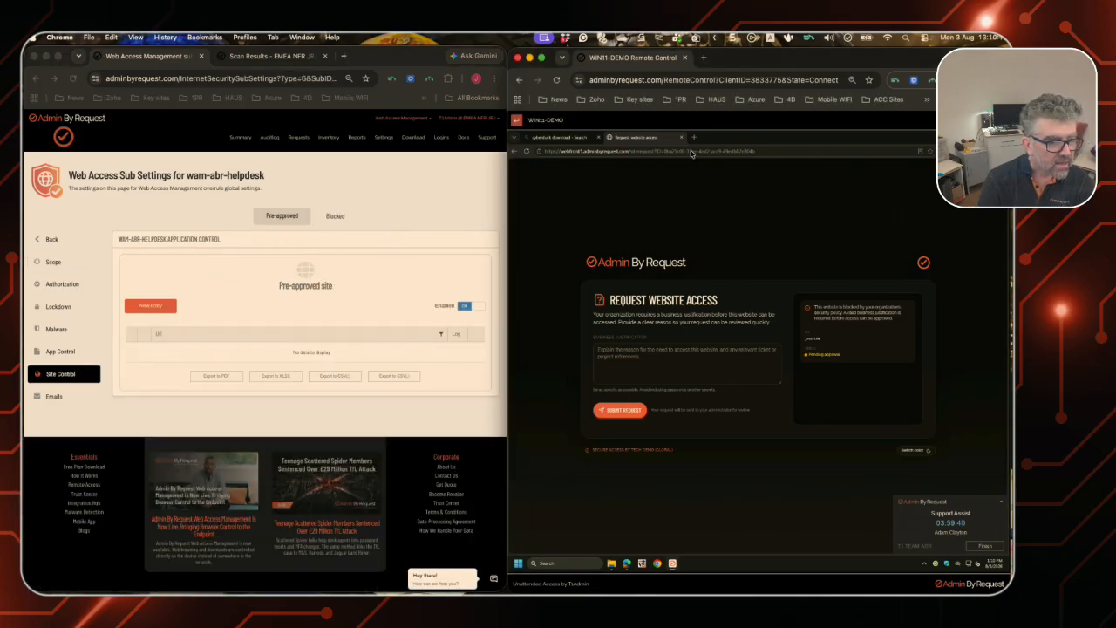
left_click(692, 151)
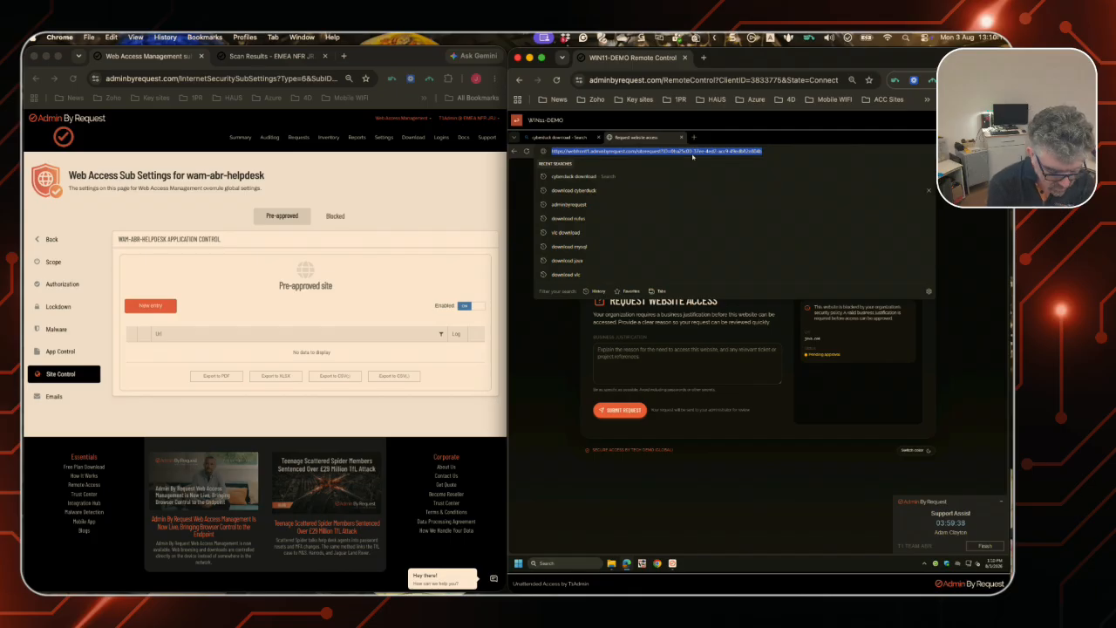
type("java")
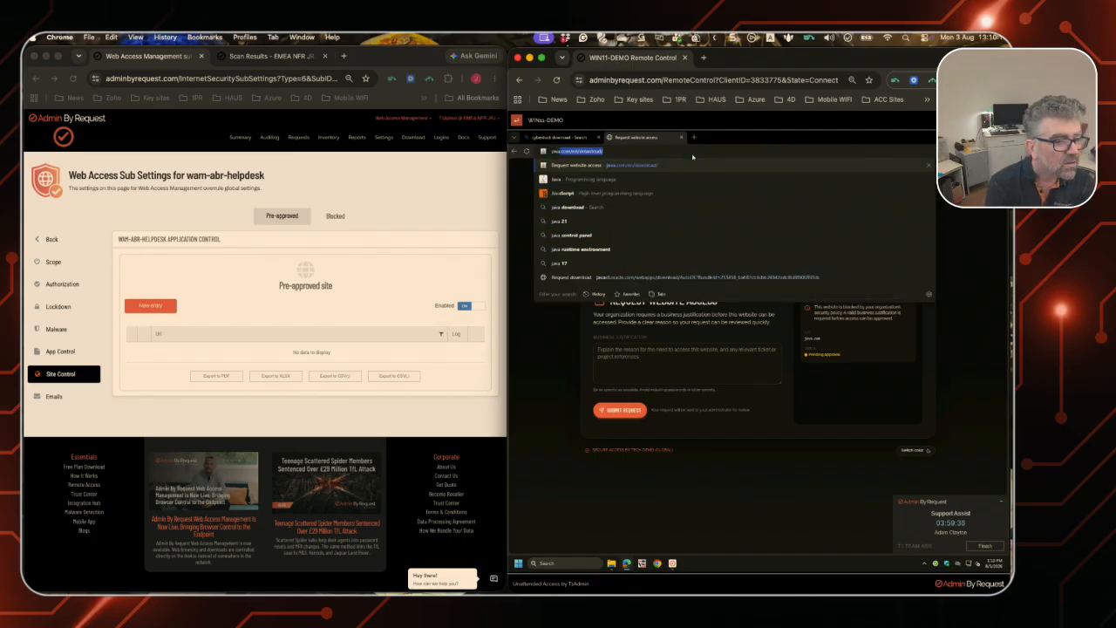
key("Return")
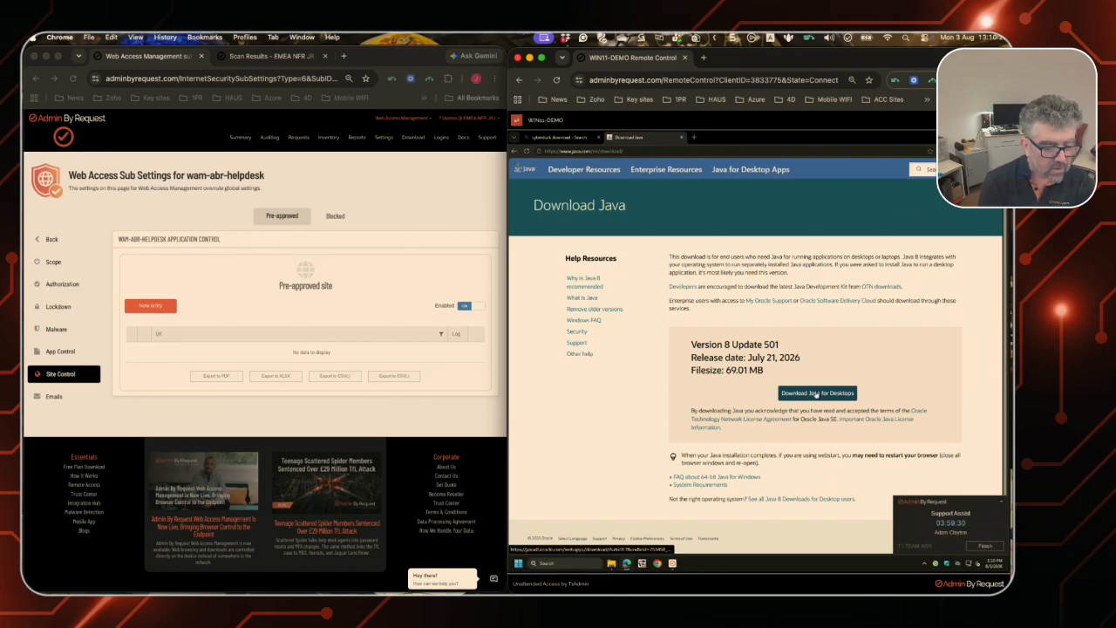
left_click(817, 393)
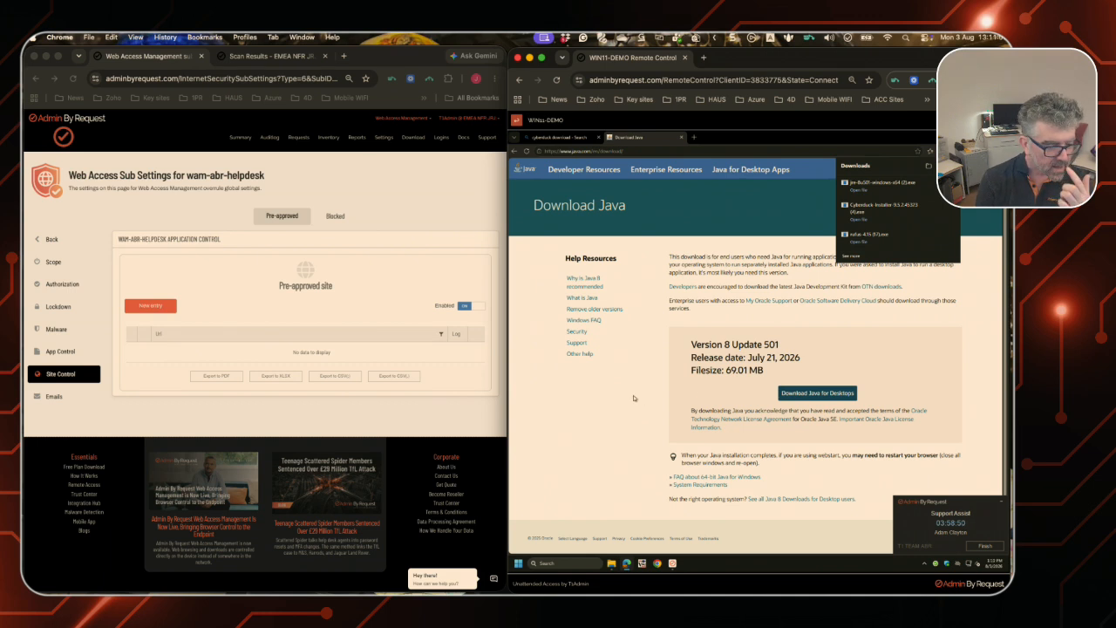
left_click(269, 138)
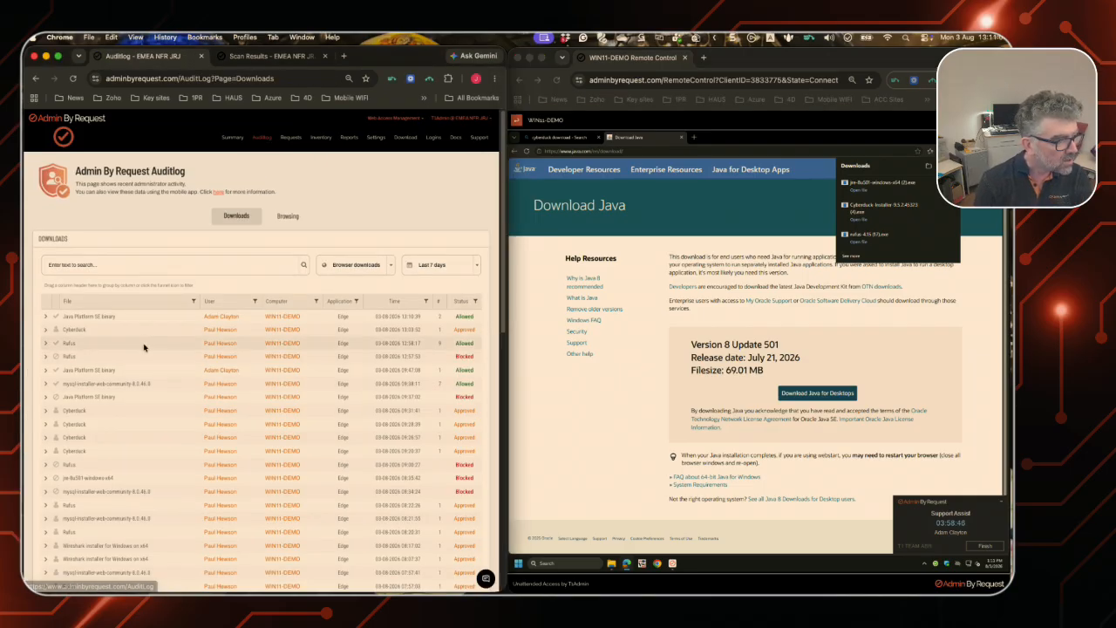
left_click(46, 317)
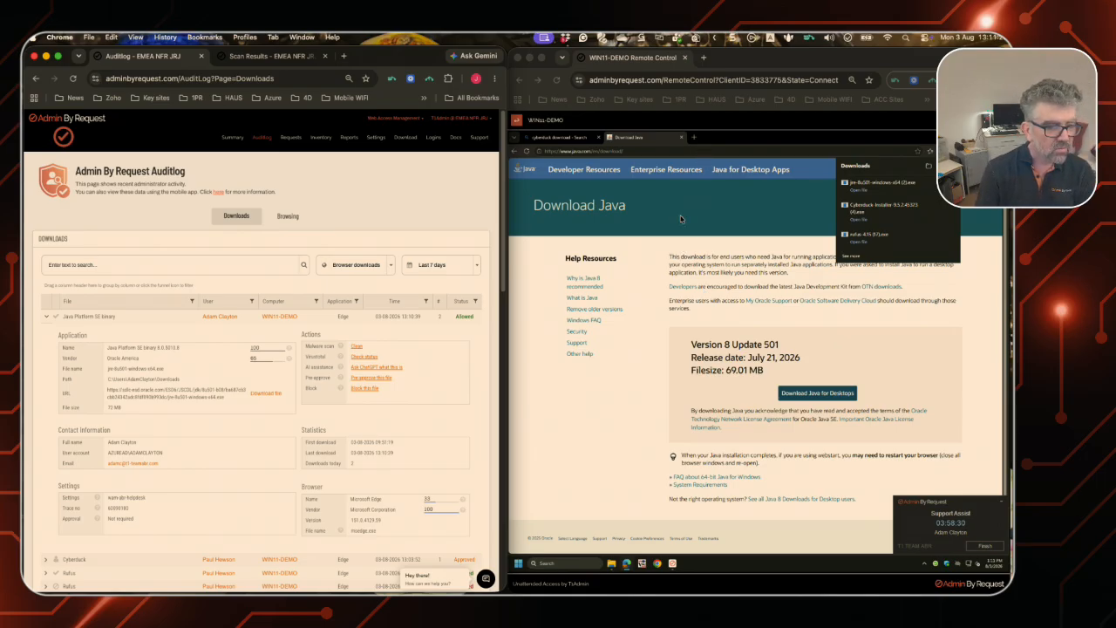
Search for "download cyberduck" on the remote machine, download the Cyberduck for Windows installer, and finish the Support Assist session.
left_click(663, 151)
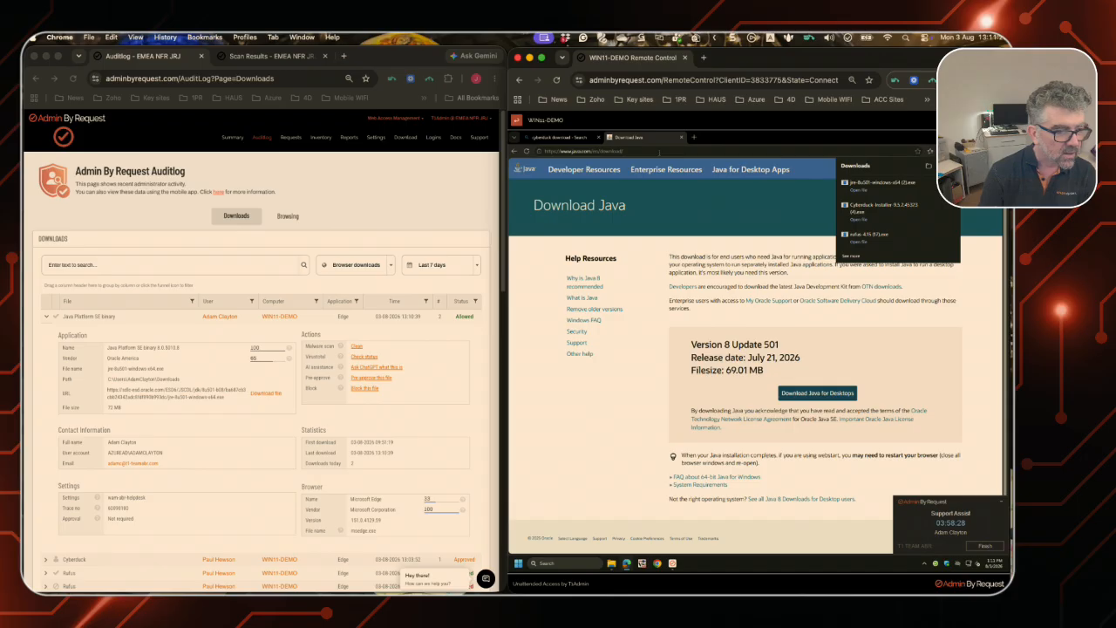
left_click(659, 152)
type("download cyberduck")
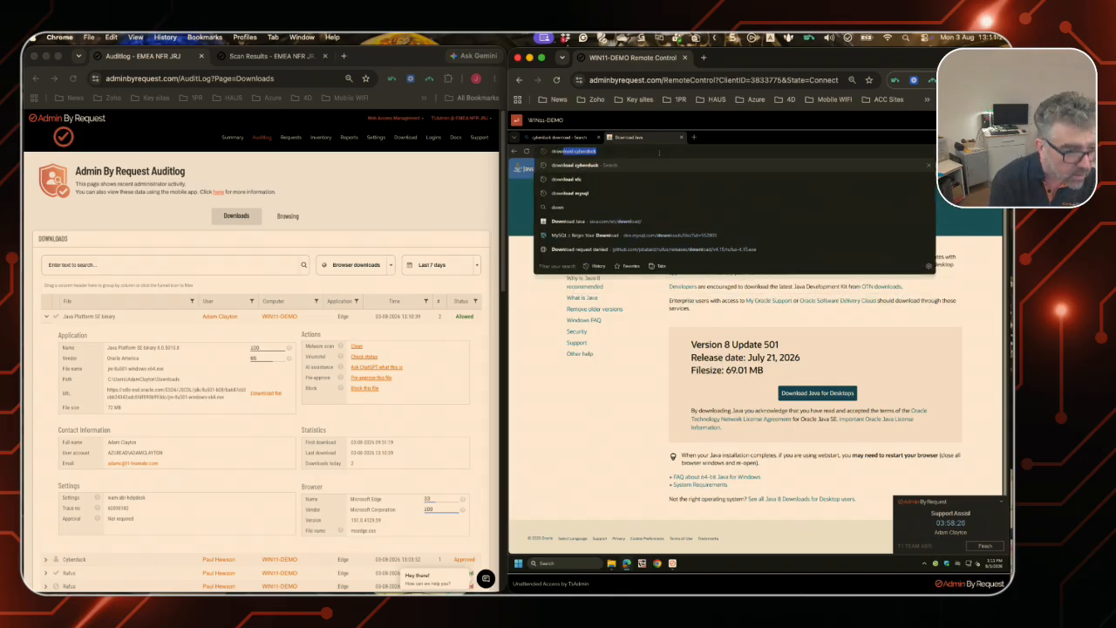
key("Return")
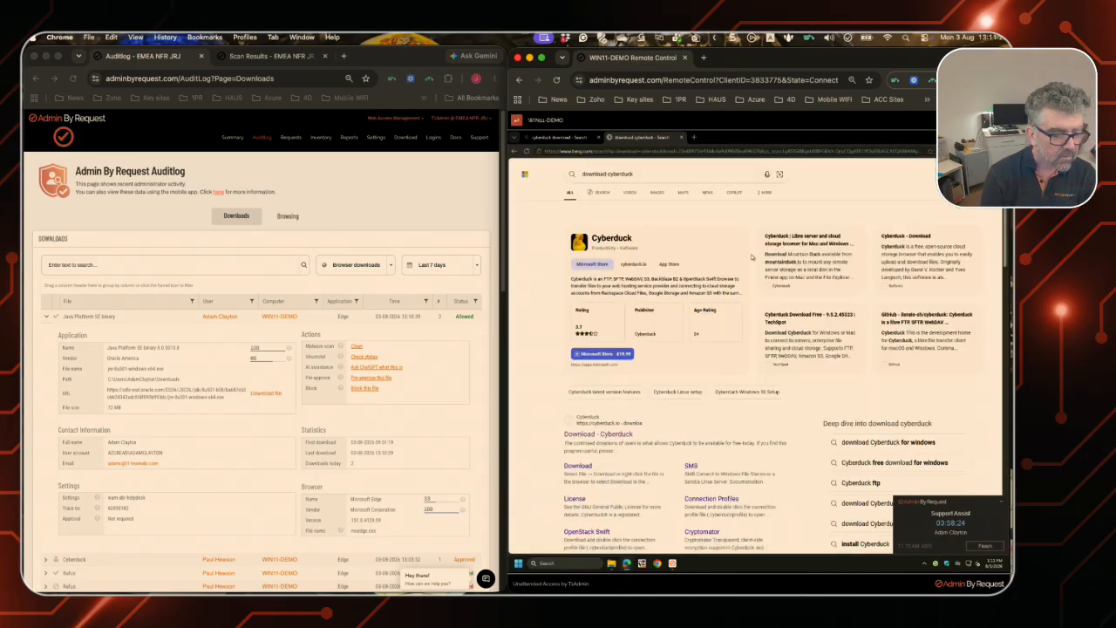
left_click(601, 435)
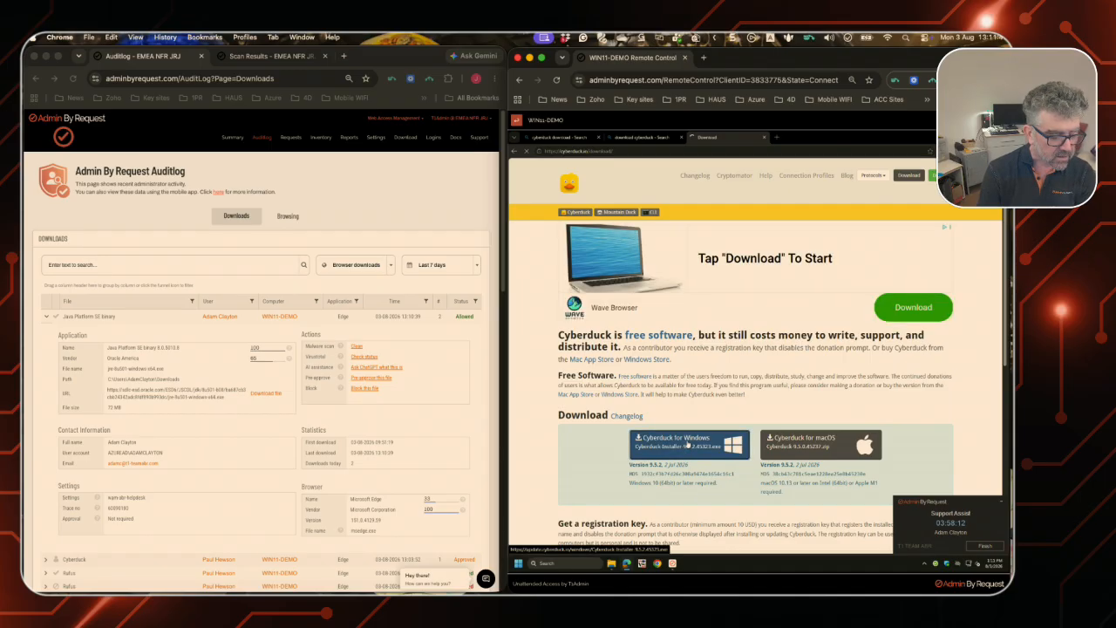
left_click(687, 444)
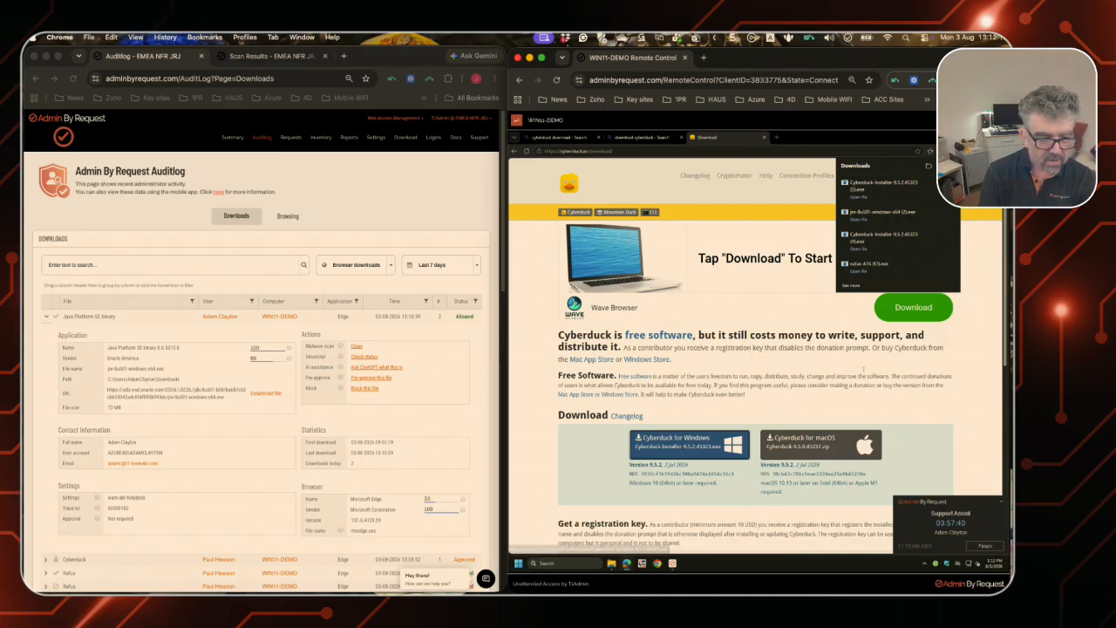
left_click(985, 545)
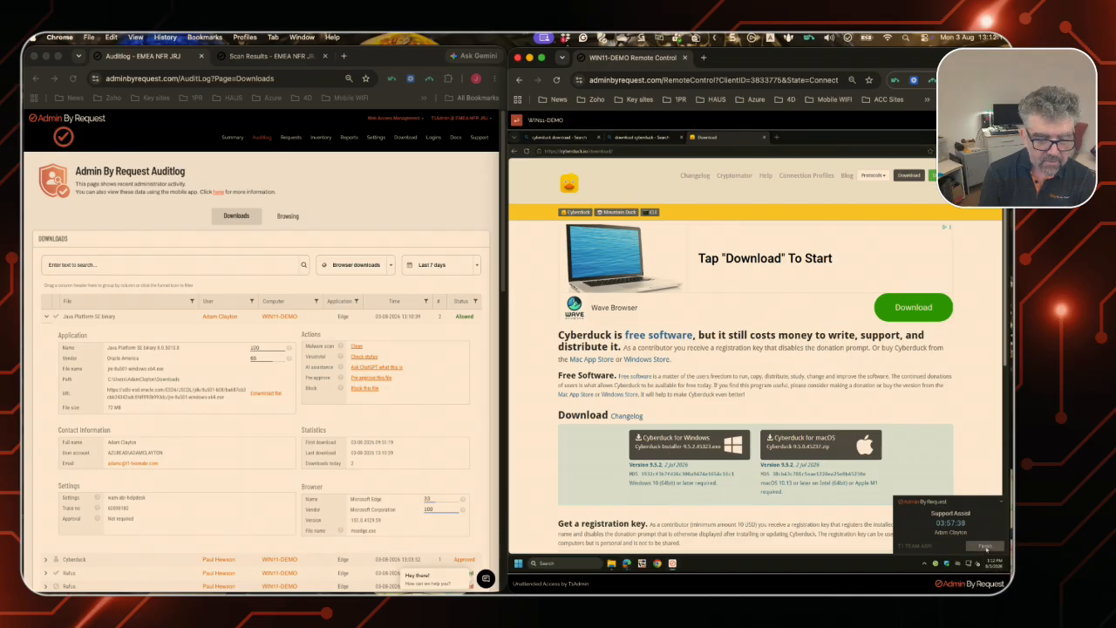
left_click(737, 370)
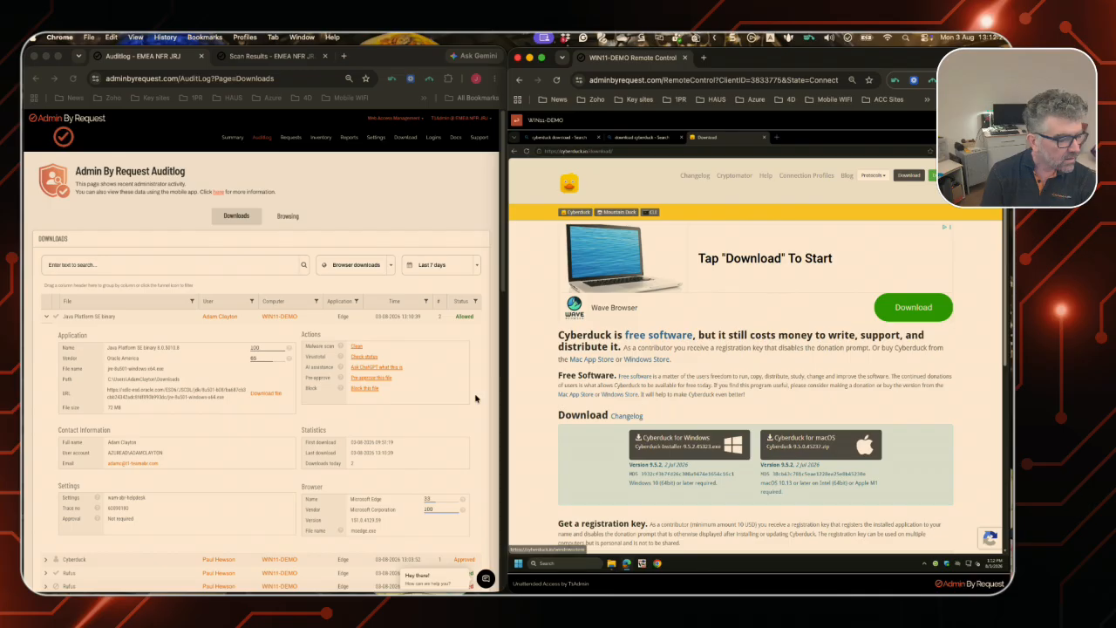
Open the wam-abr-users Web Access sub settings and examine the allowed browsers under Lockdown.
left_click(405, 211)
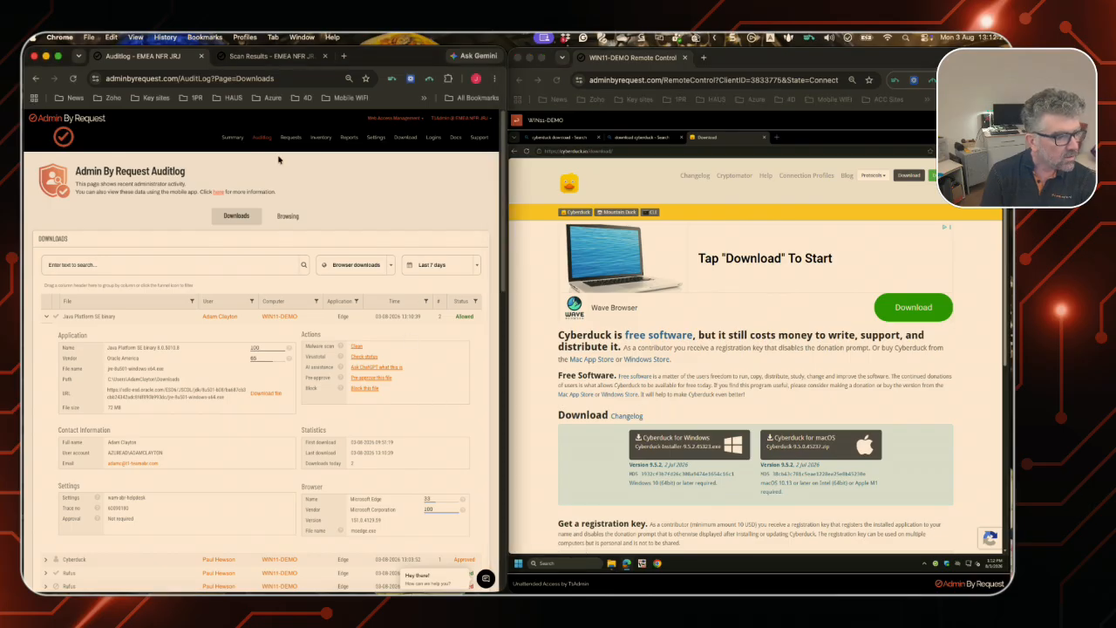
mouse_move(375, 138)
left_click(386, 220)
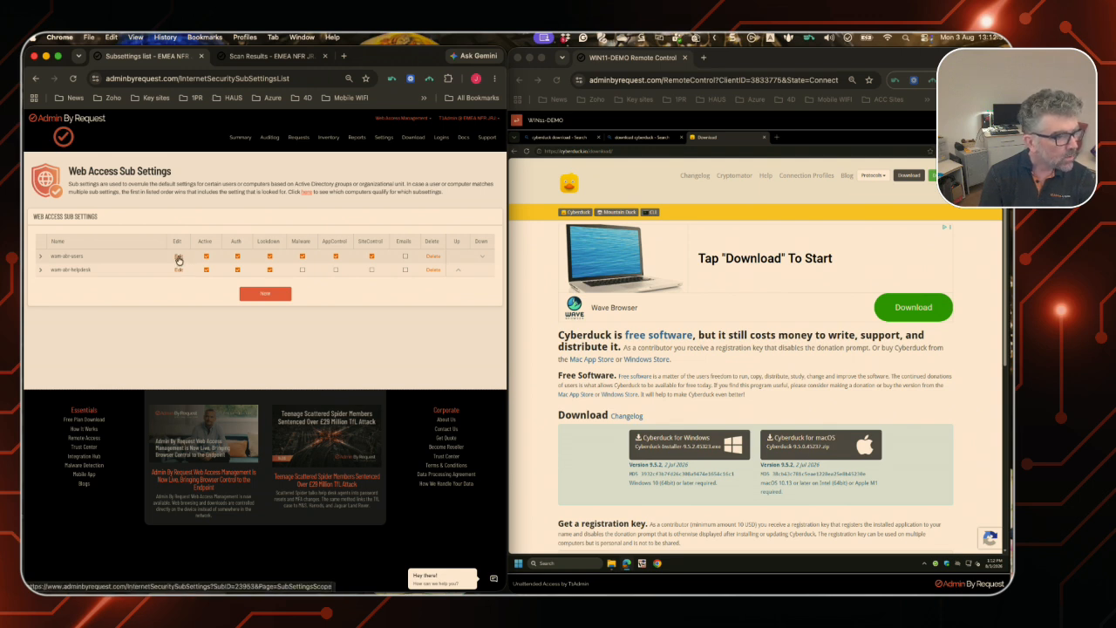
left_click(178, 259)
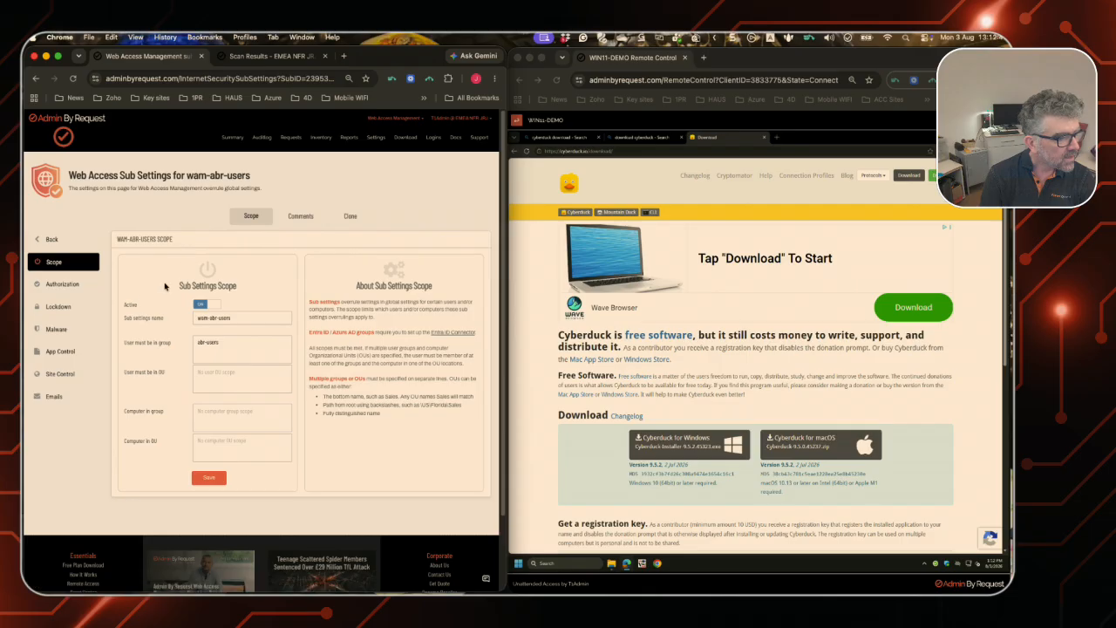
left_click(68, 311)
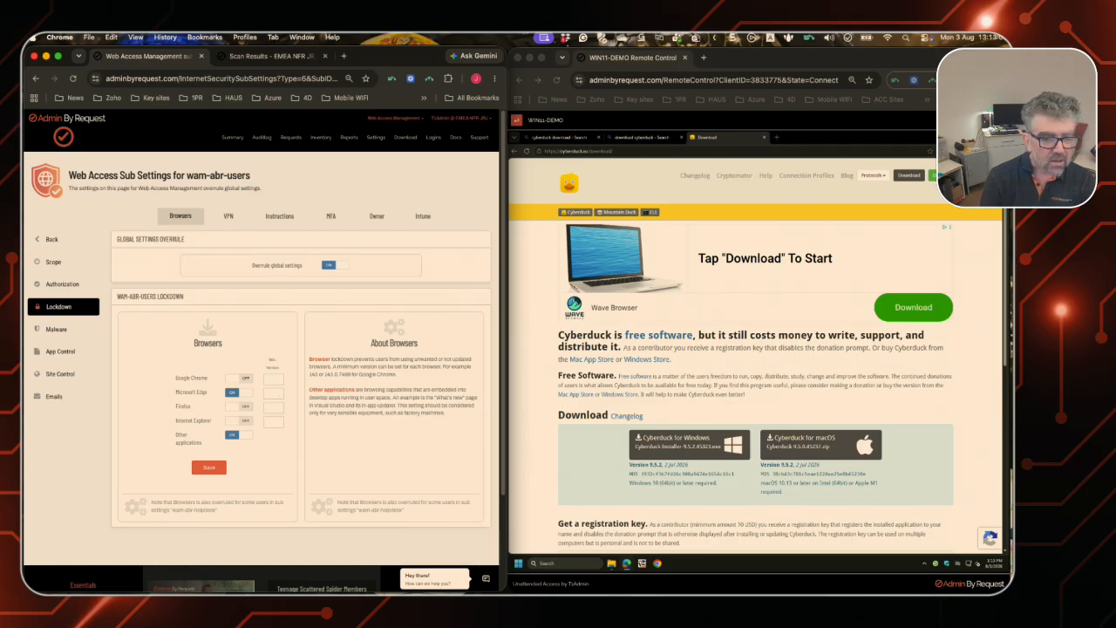
Close Edge on the remote machine and try searching for "cyberduck download" in Google Chrome to test the browser lockdown.
left_click(975, 59)
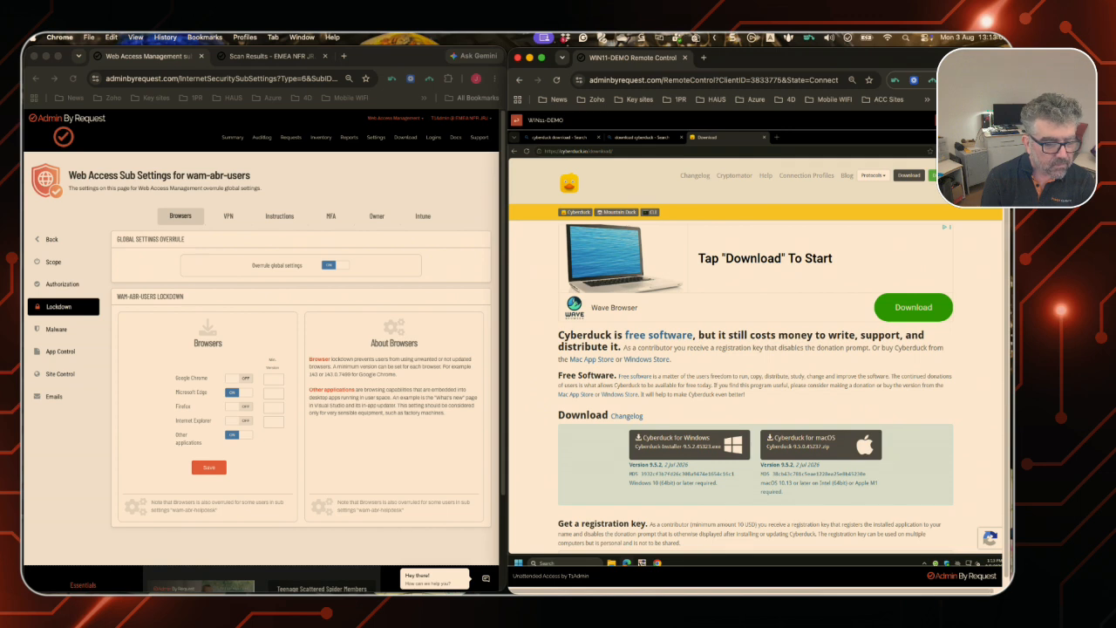
left_click(994, 137)
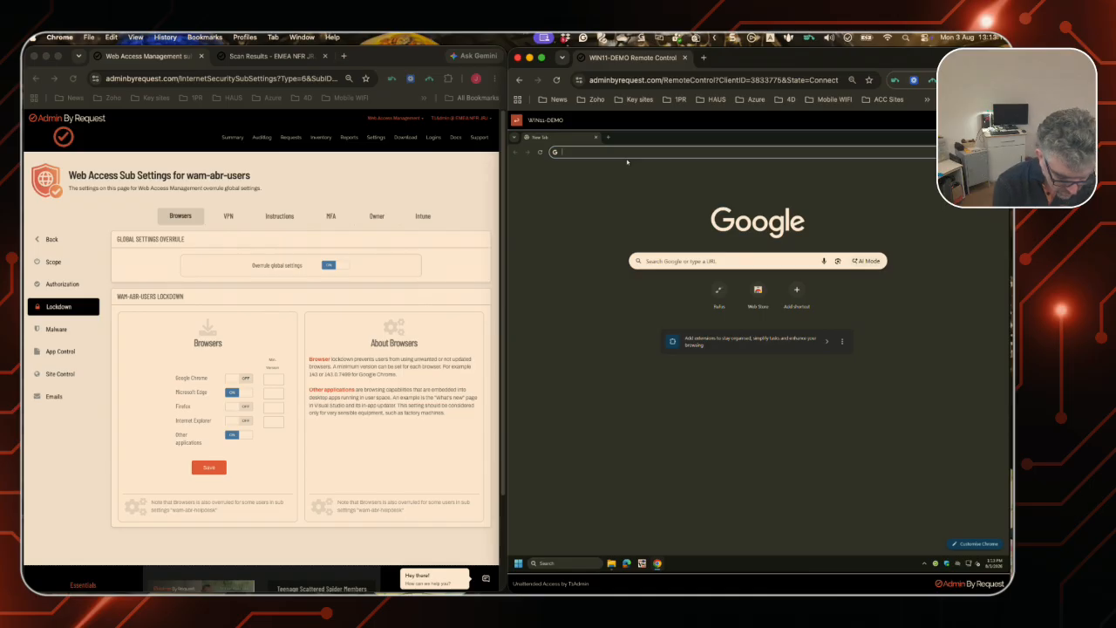
type("cyberduck download")
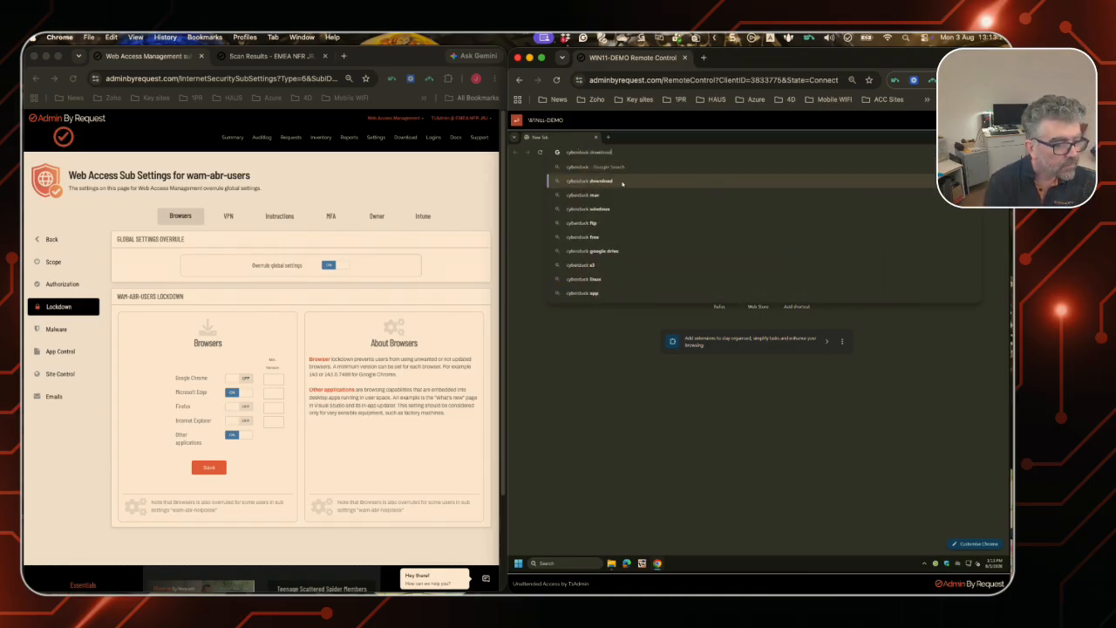
key("Return")
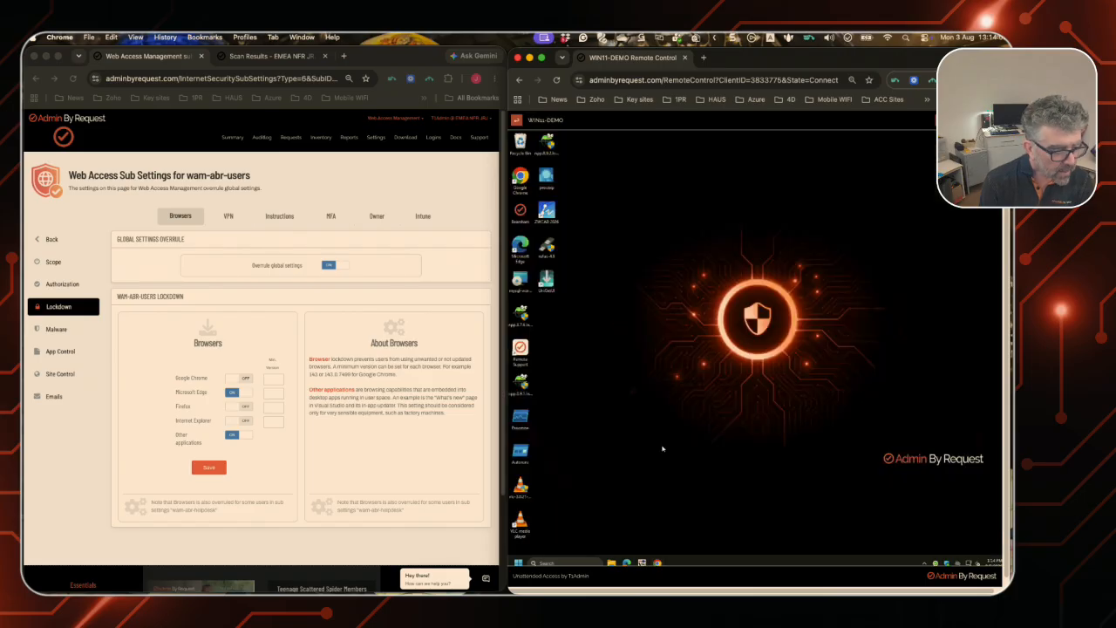
Examine the wam-abr-users browser VPN lockdown setting and open the Edge Add-ons store on the remote machine.
left_click(627, 563)
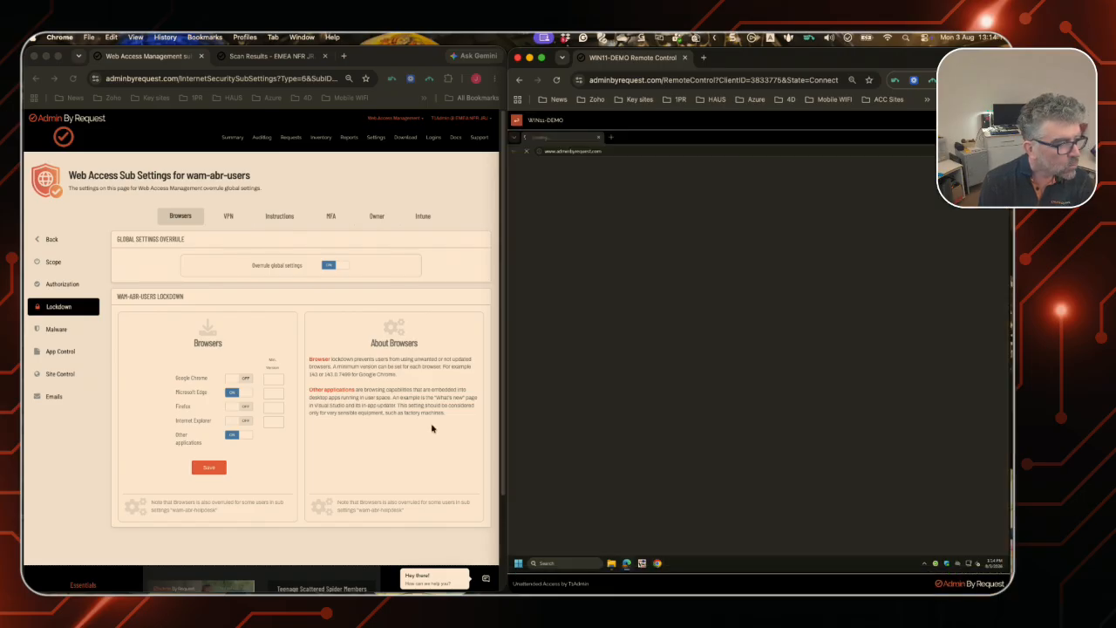
left_click(230, 218)
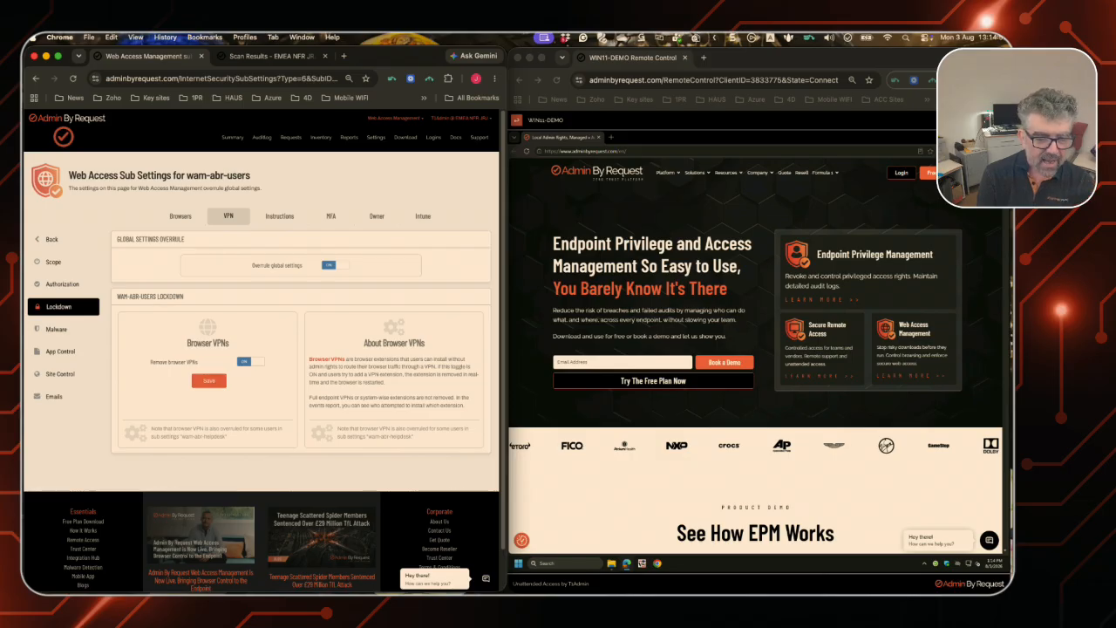
left_click(921, 197)
left_click(968, 151)
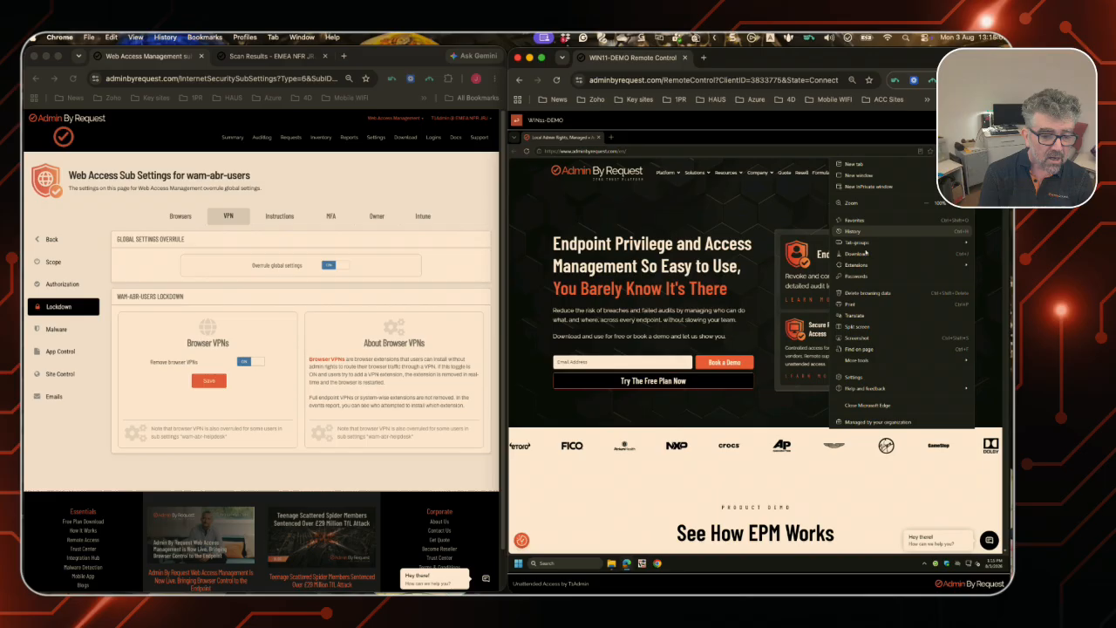
mouse_move(863, 268)
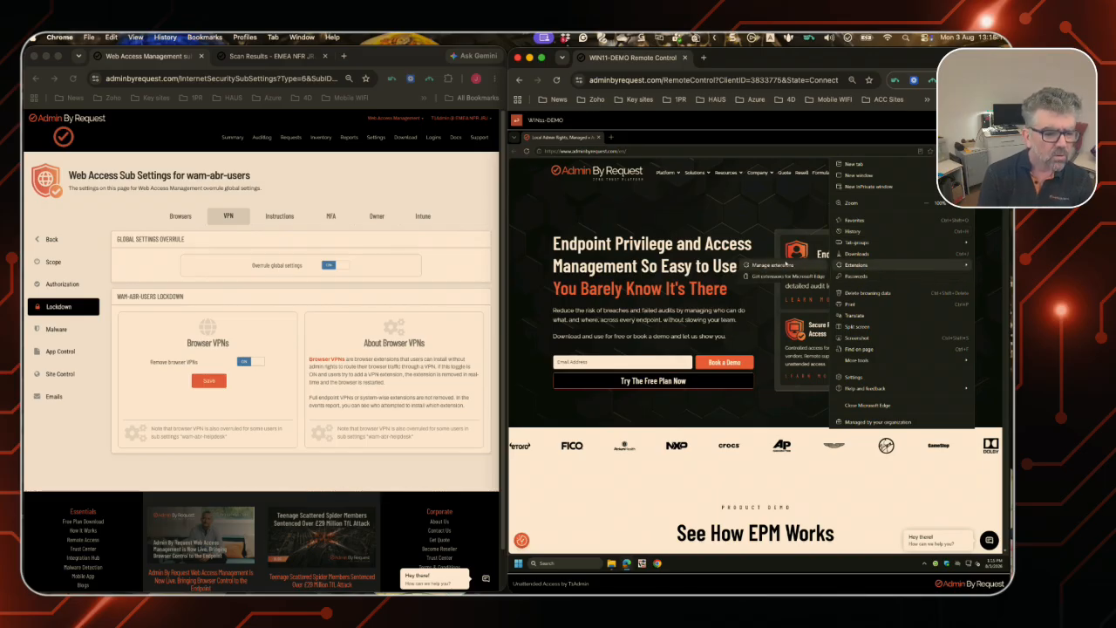
left_click(785, 276)
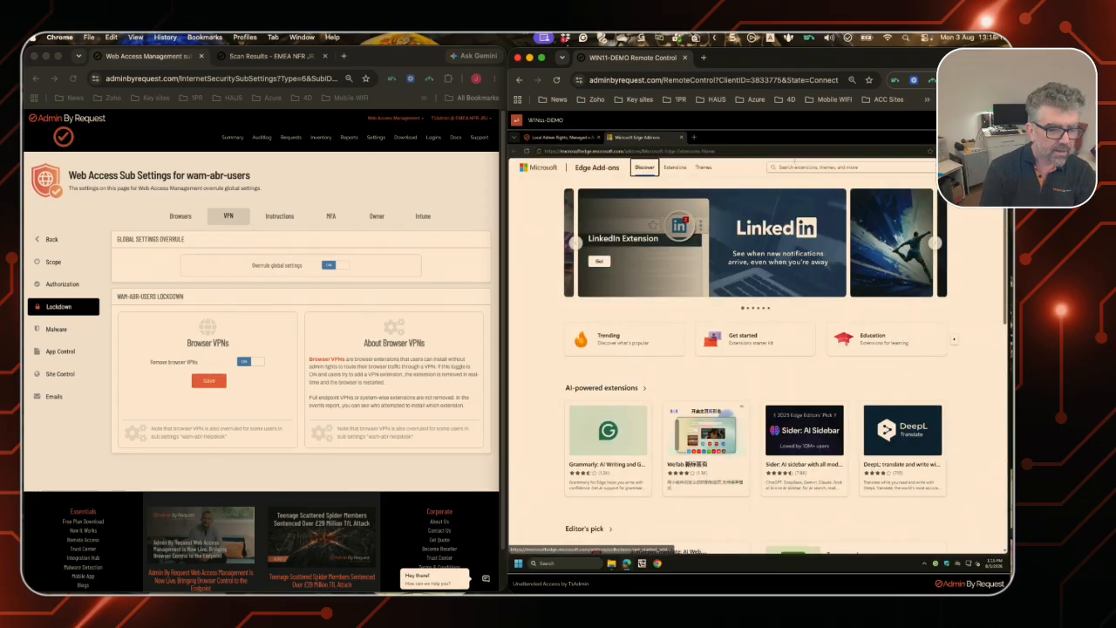
Search the add-ons for "planet vpn" and add the Free VPN for Chrome & Ad blocker - Planet VPN extension to Edge.
left_click(802, 167)
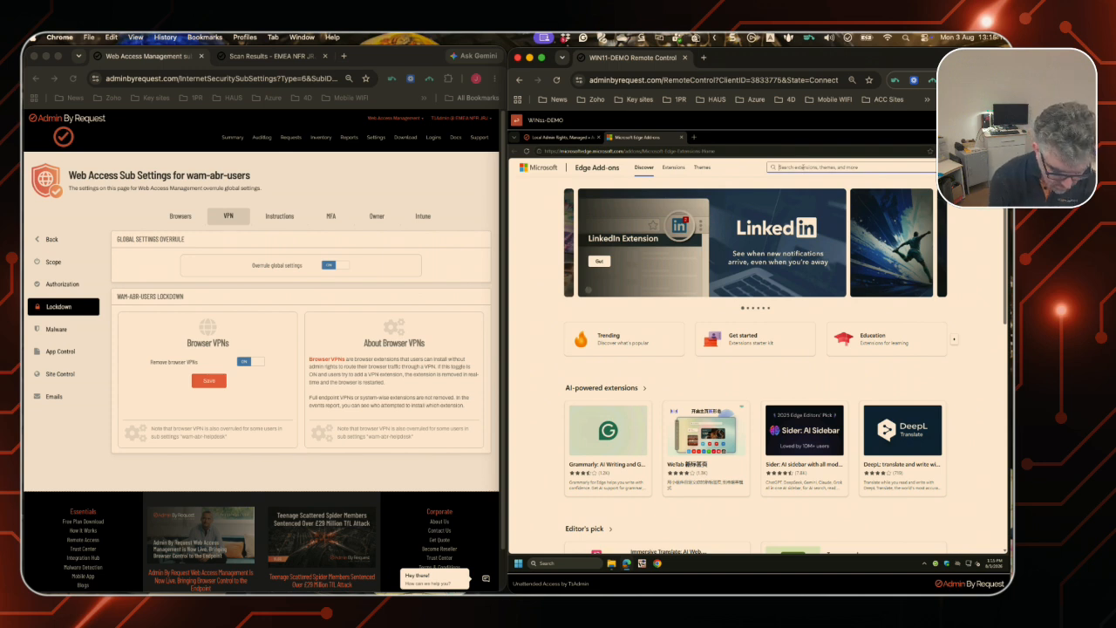
type("planet")
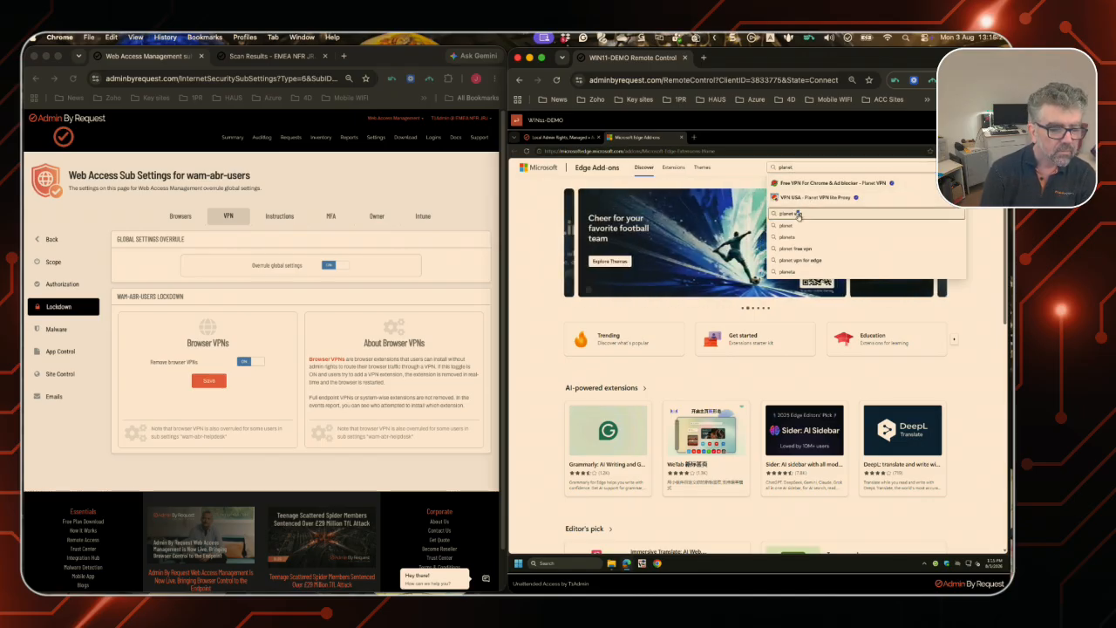
left_click(794, 213)
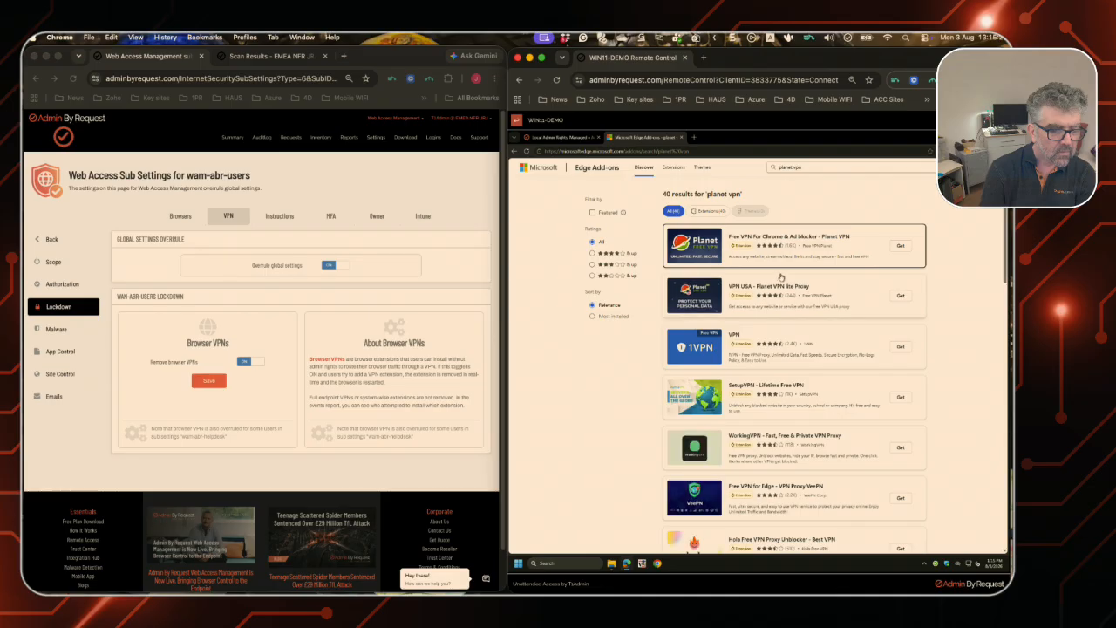
left_click(900, 248)
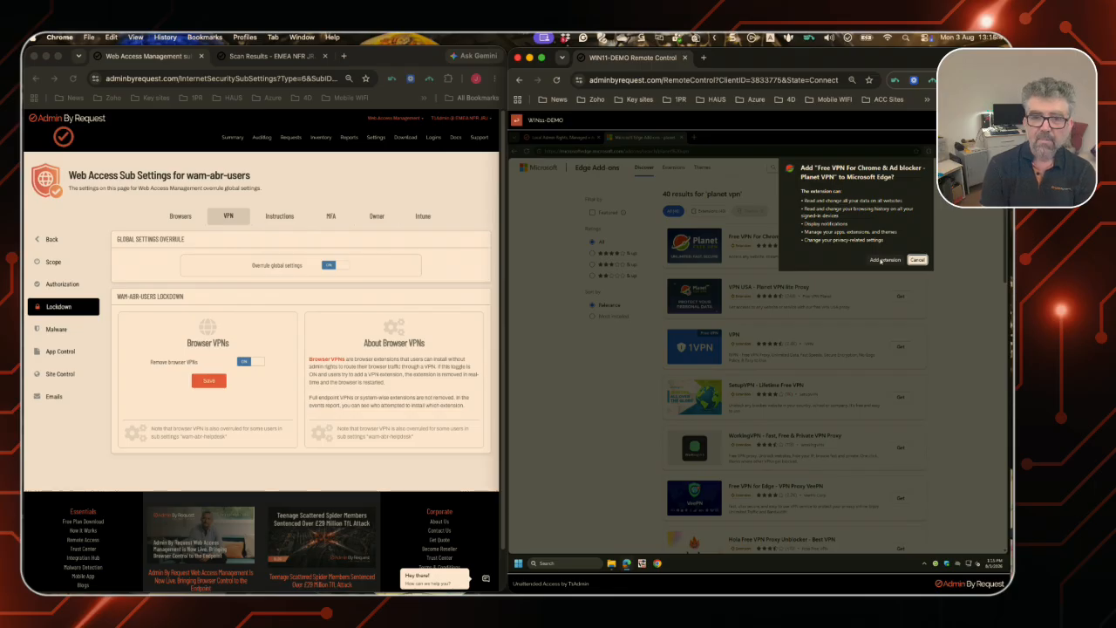
left_click(883, 260)
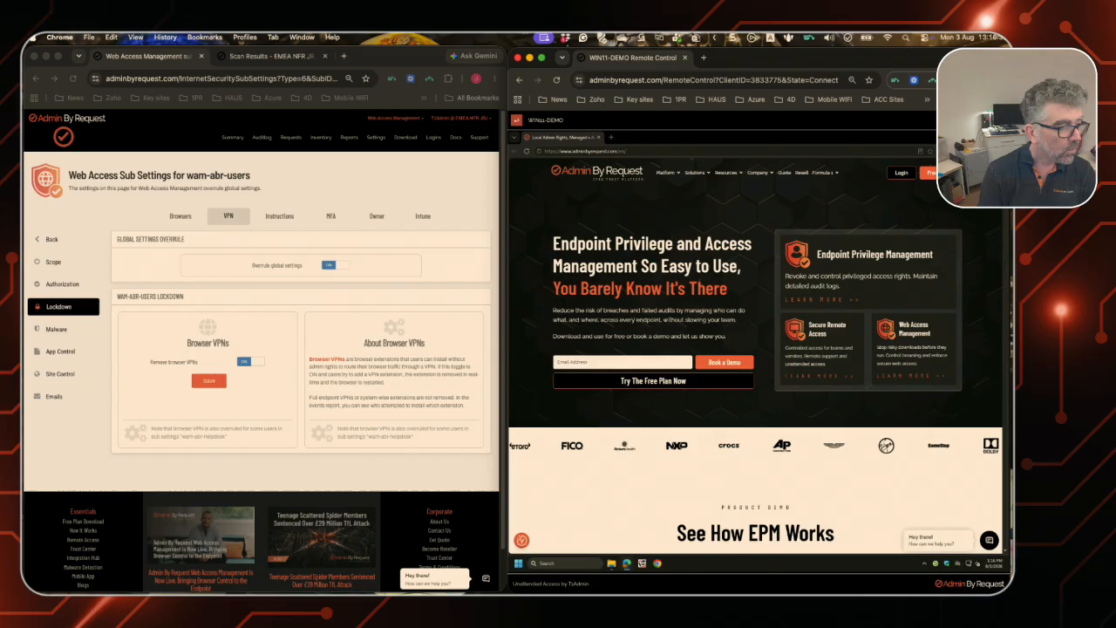
Examine the events of WIN11-DEMO in the computer inventory and the recent downloads in the Auditlog.
left_click(347, 167)
left_click(314, 140)
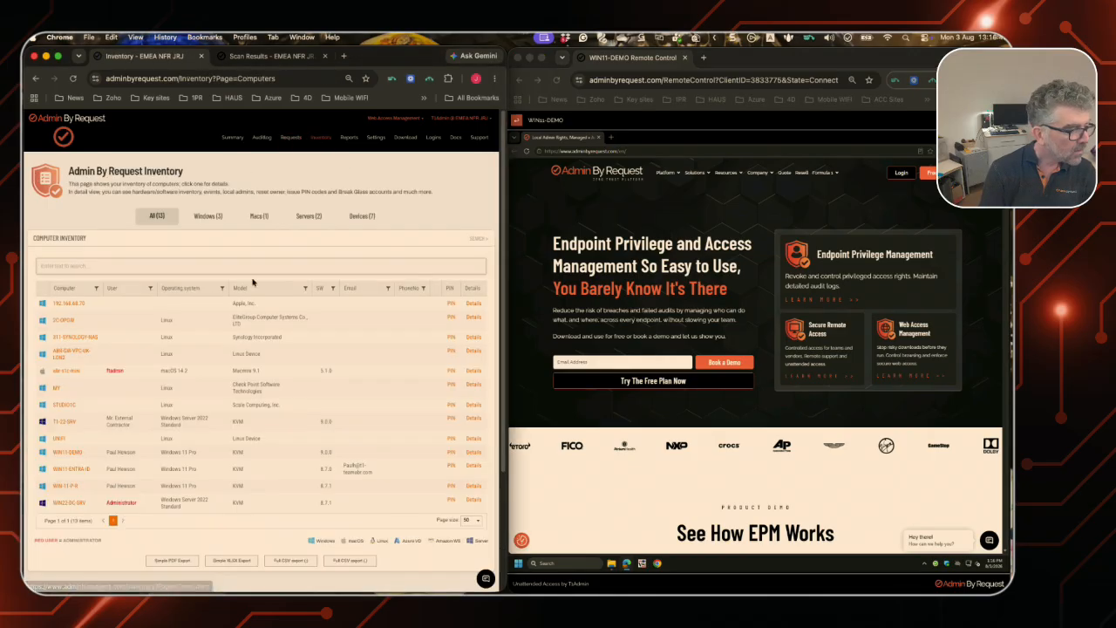
left_click(65, 453)
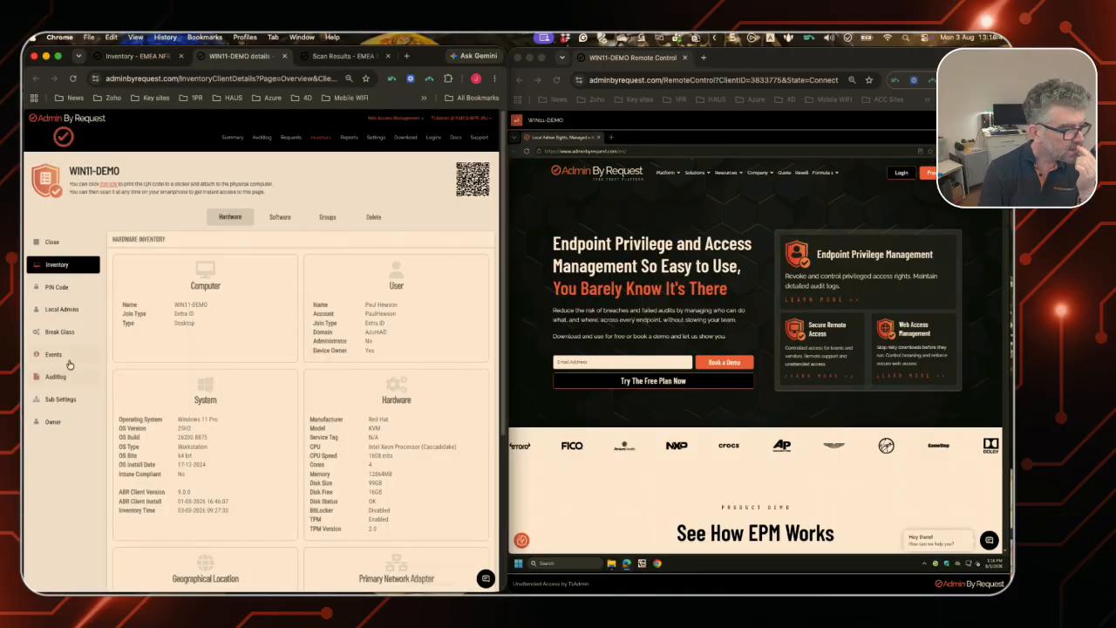
left_click(56, 356)
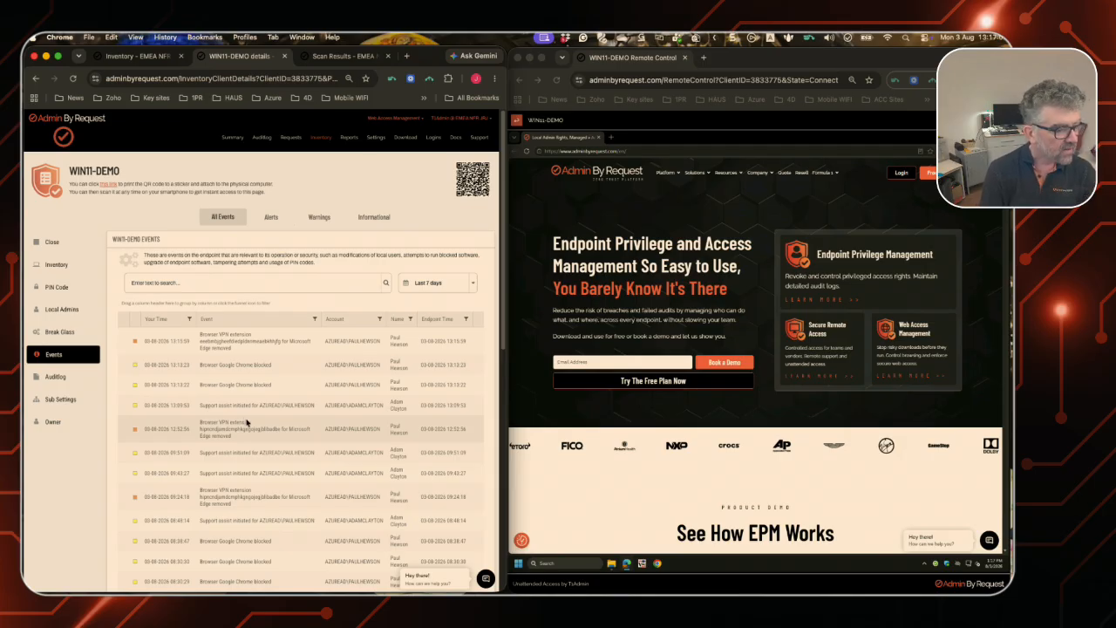
left_click(258, 140)
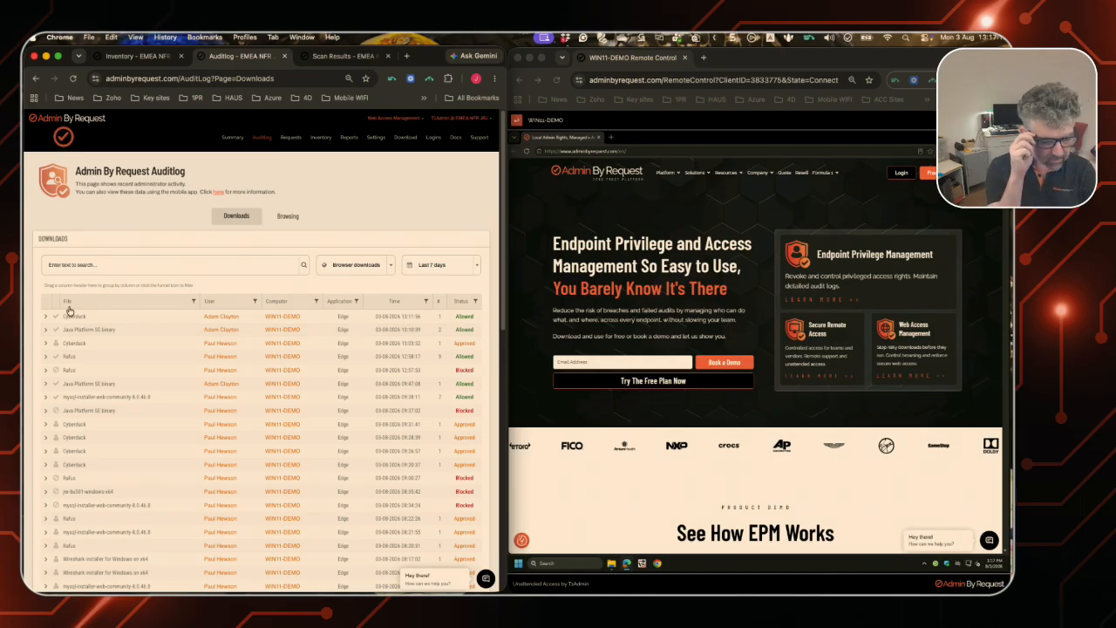
Reopen the wam-abr-users sub settings and review the authorization settings and the browser, VPN and instruction lockdown settings.
mouse_move(375, 138)
left_click(384, 216)
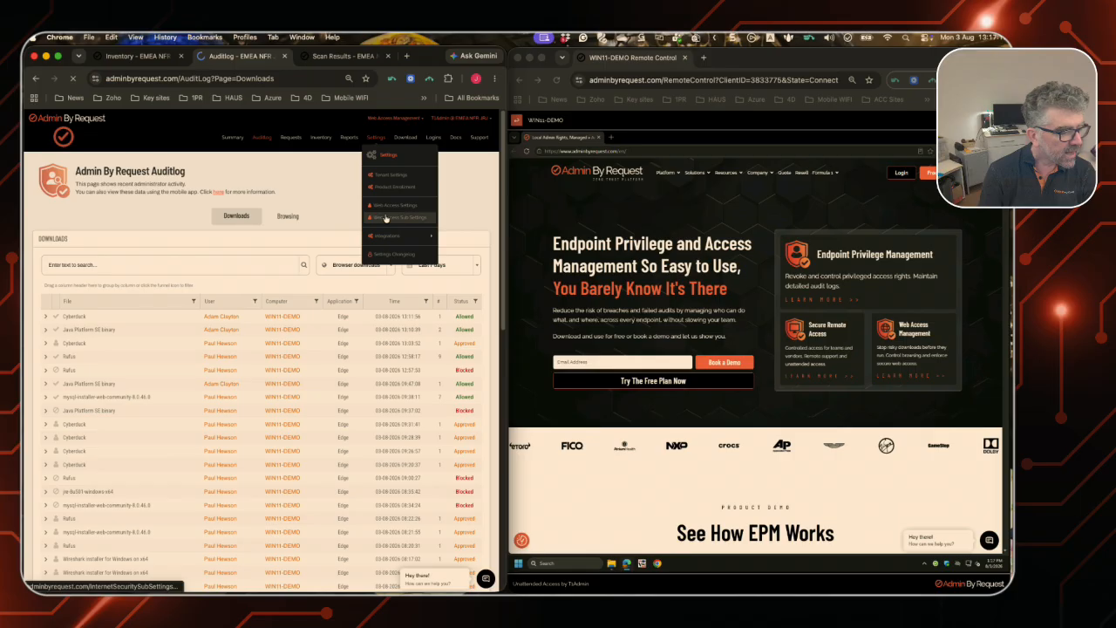
left_click(179, 259)
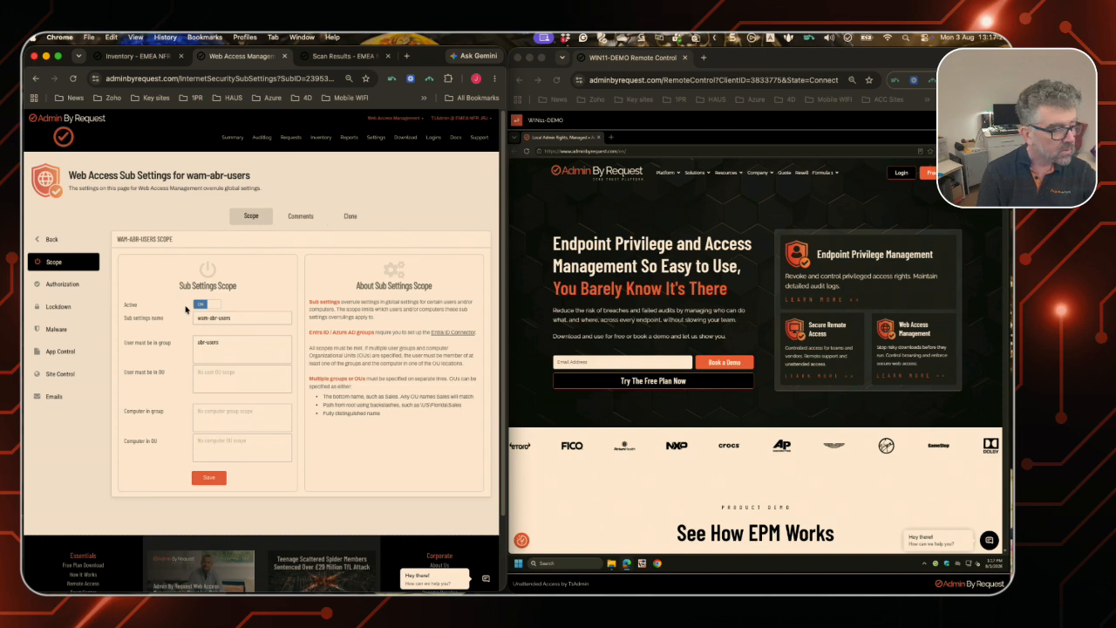
left_click(62, 286)
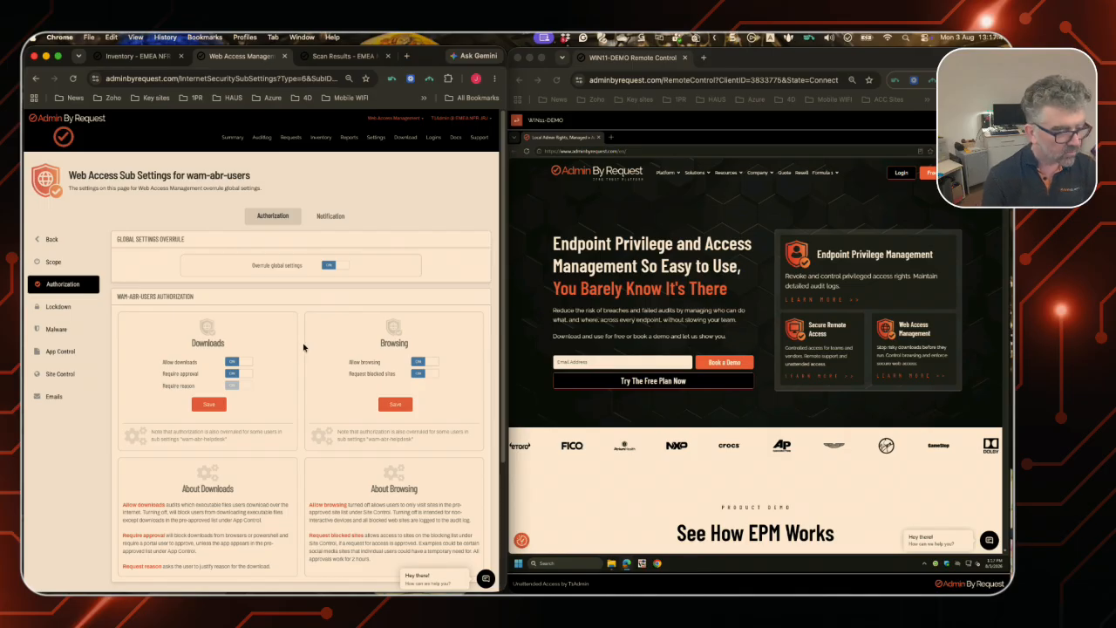
left_click(67, 311)
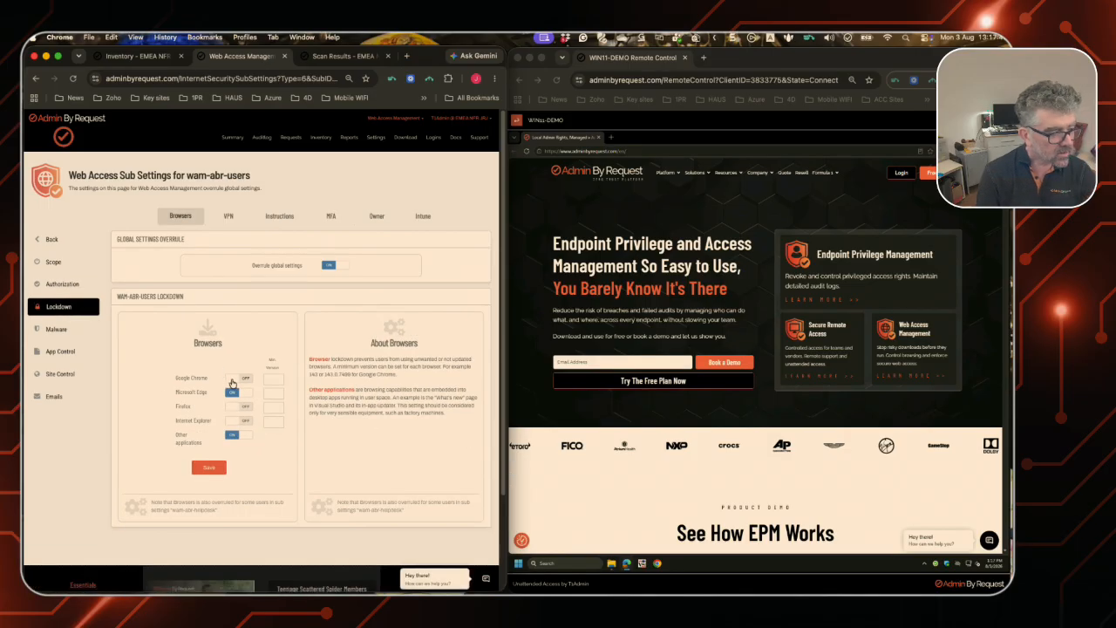
left_click(228, 218)
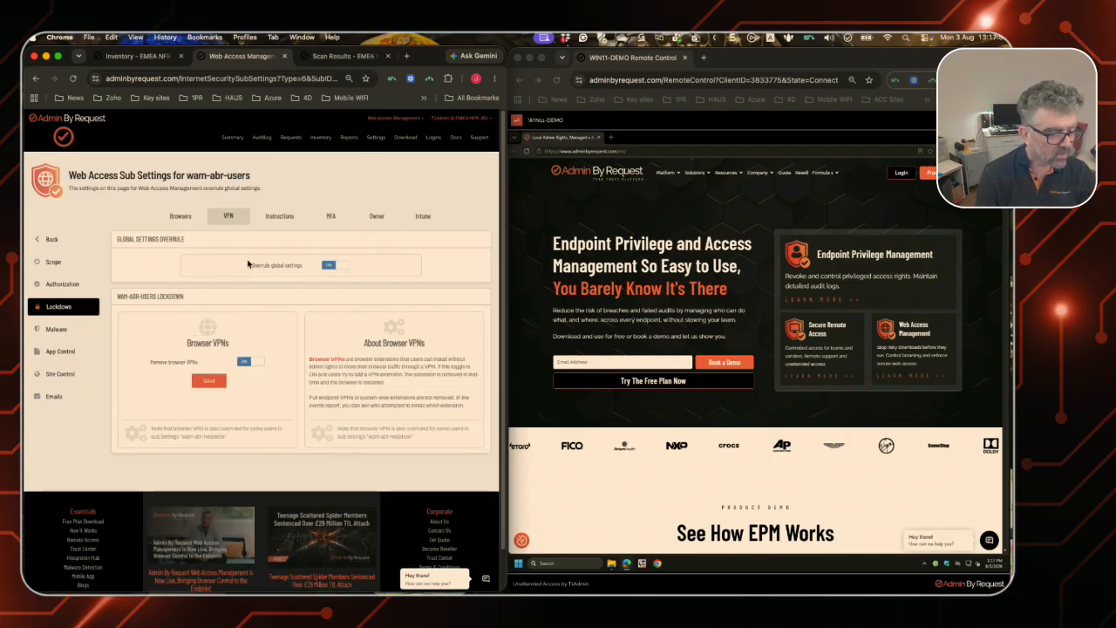
left_click(277, 216)
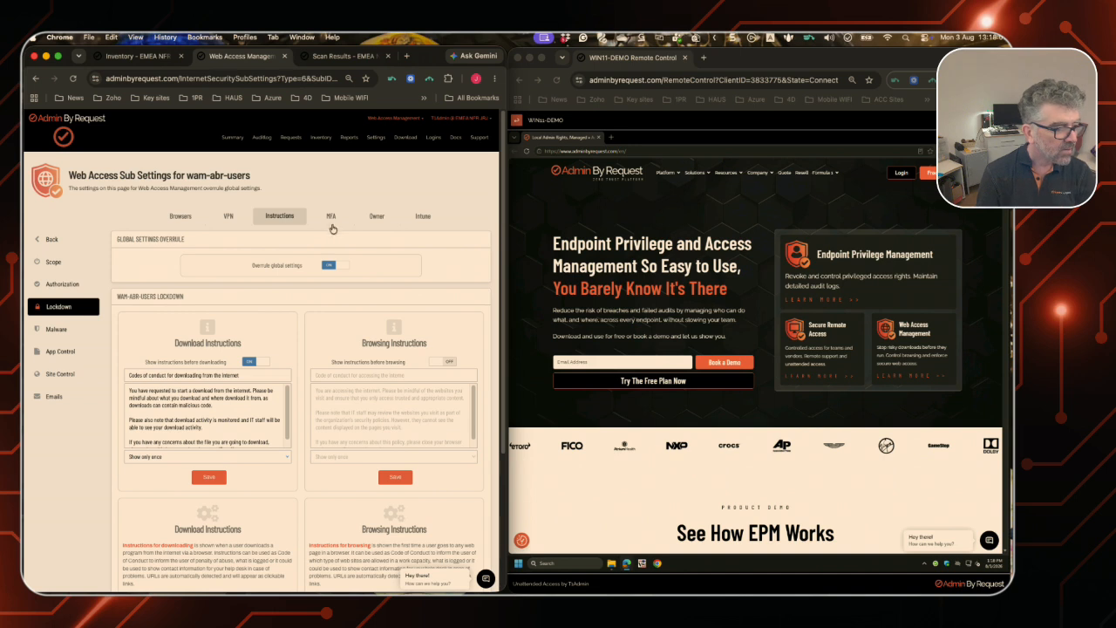
Require MFA for downloads in the wam-abr-users lockdown settings and save the change.
left_click(331, 218)
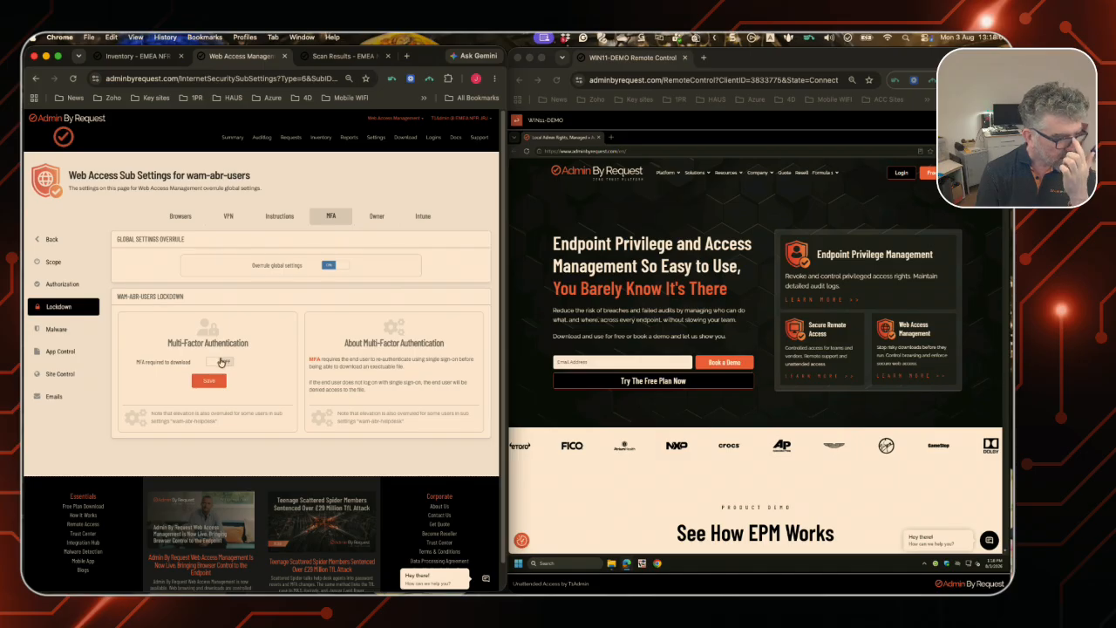
left_click(222, 362)
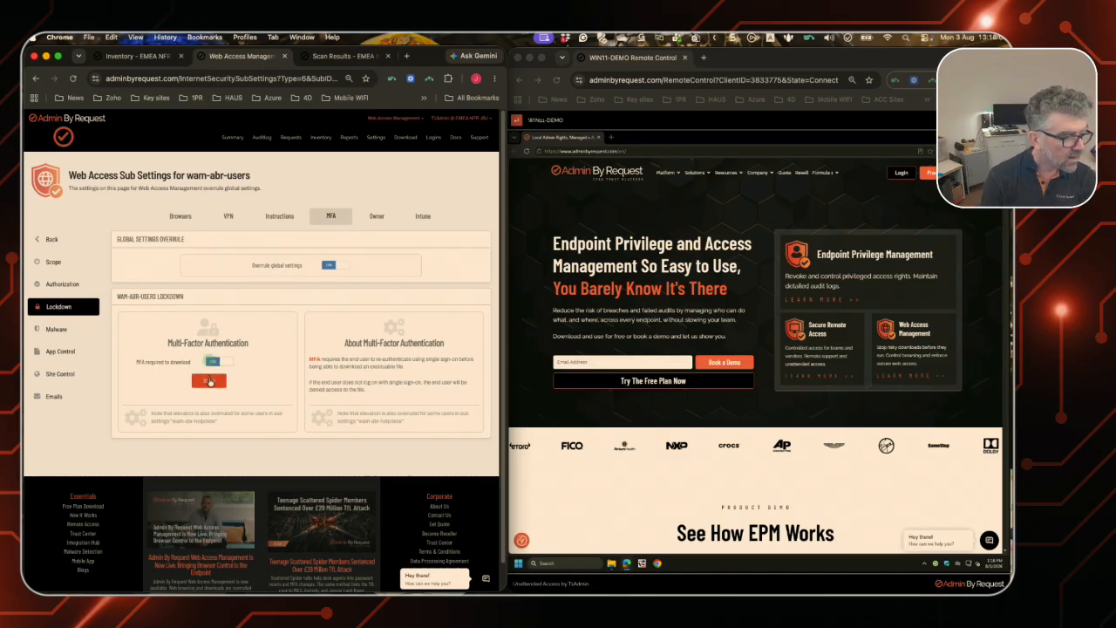
left_click(210, 381)
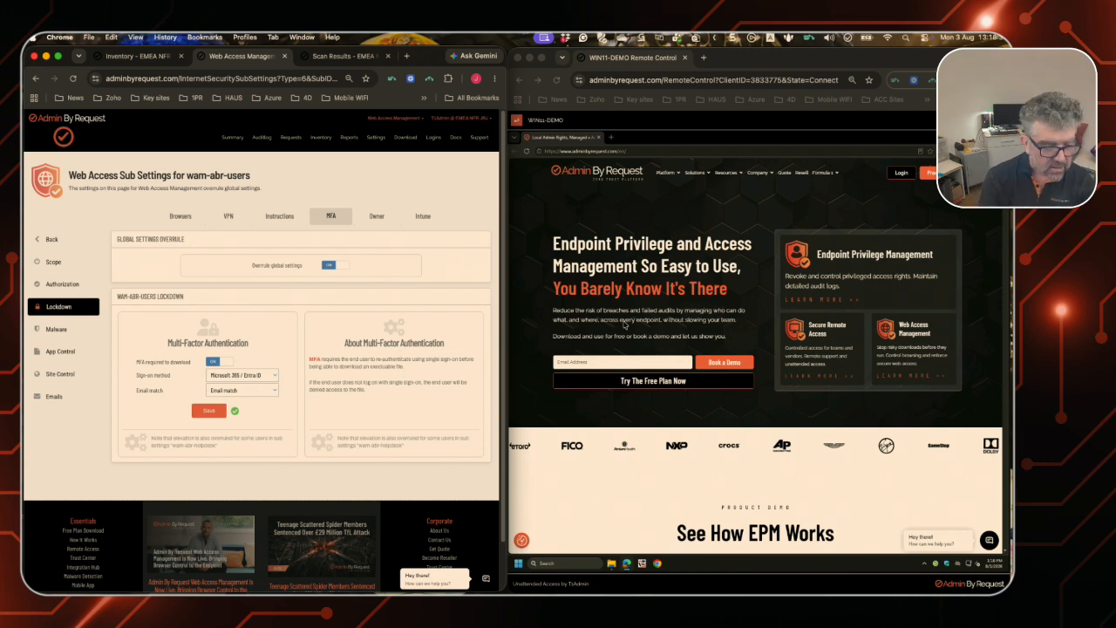
Search for "cyberduck download" in Edge on the remote machine.
left_click(723, 199)
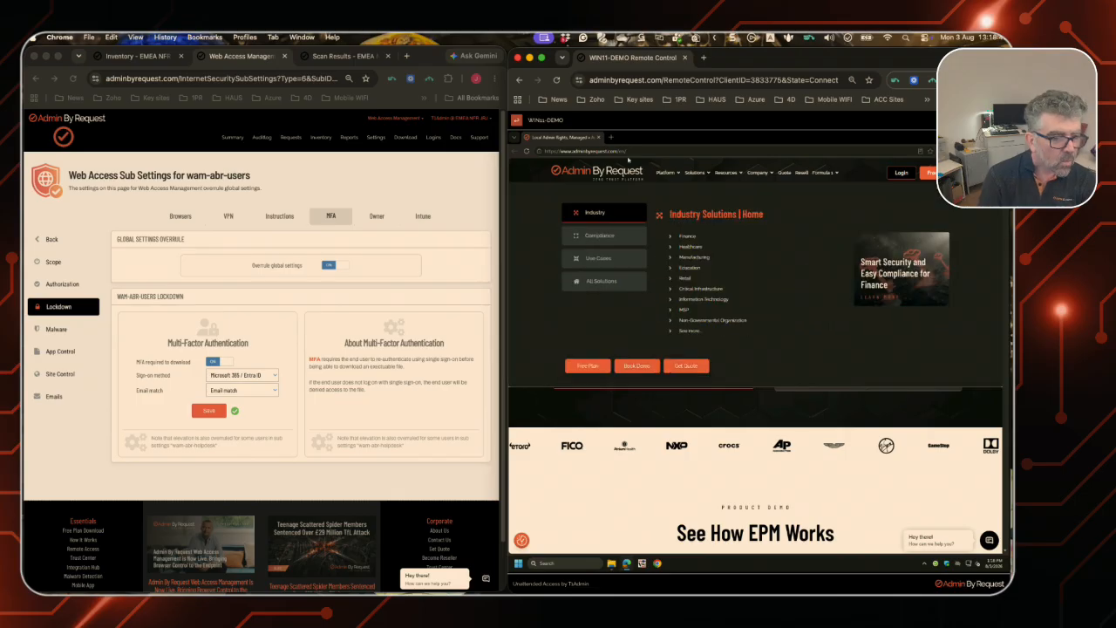
left_click(640, 152)
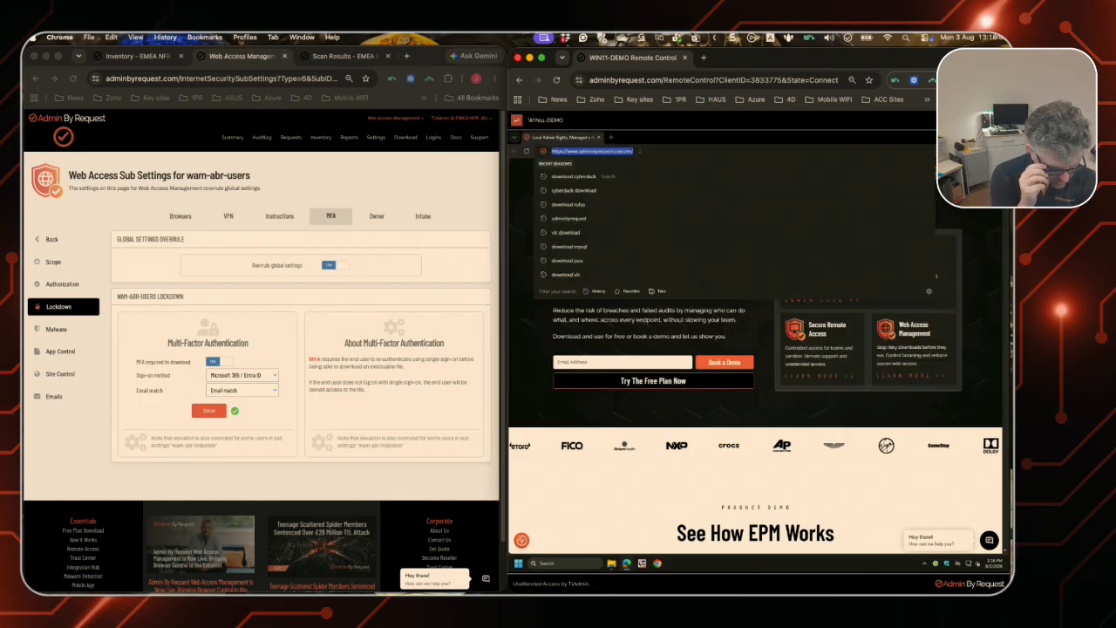
type("cyb")
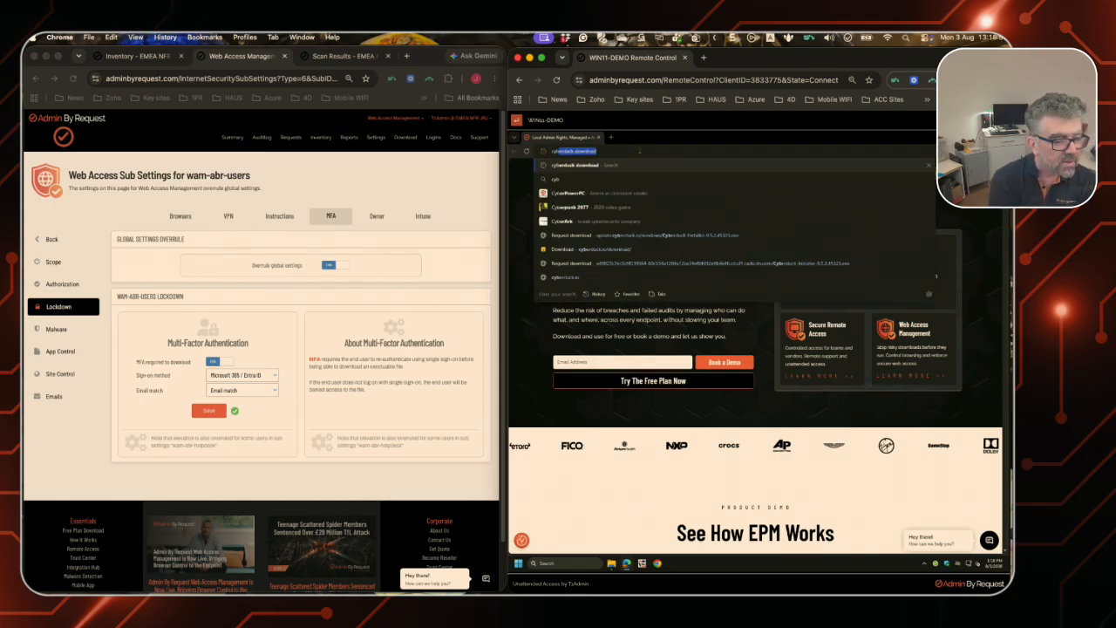
key("Return")
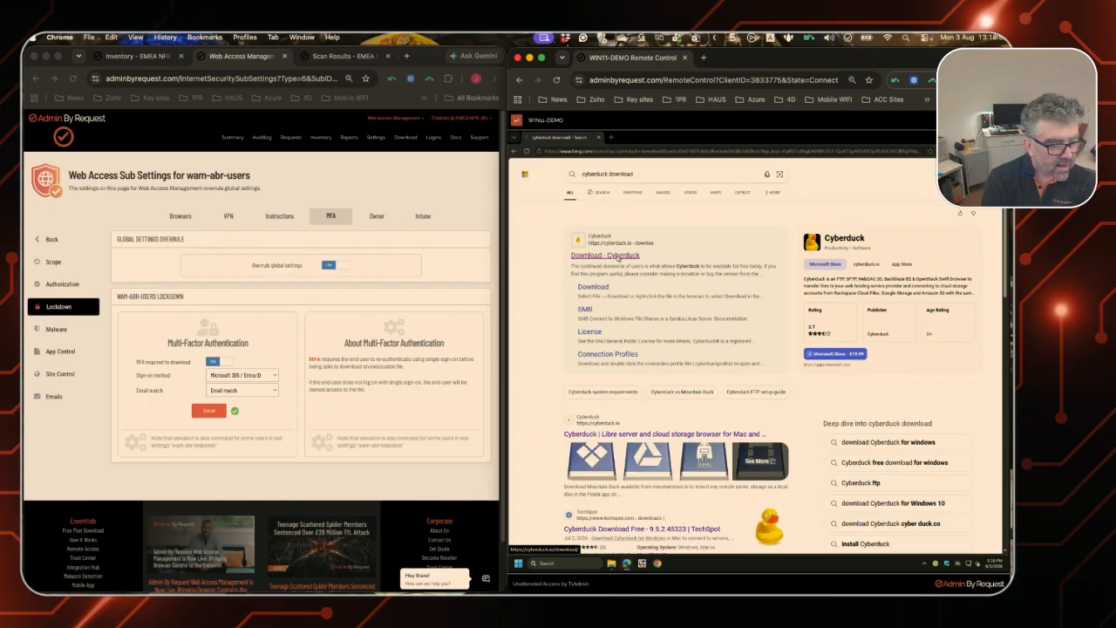
Request the Cyberduck for Windows download on the remote machine with the justification "I would like to download Cyberduck please".
left_click(618, 257)
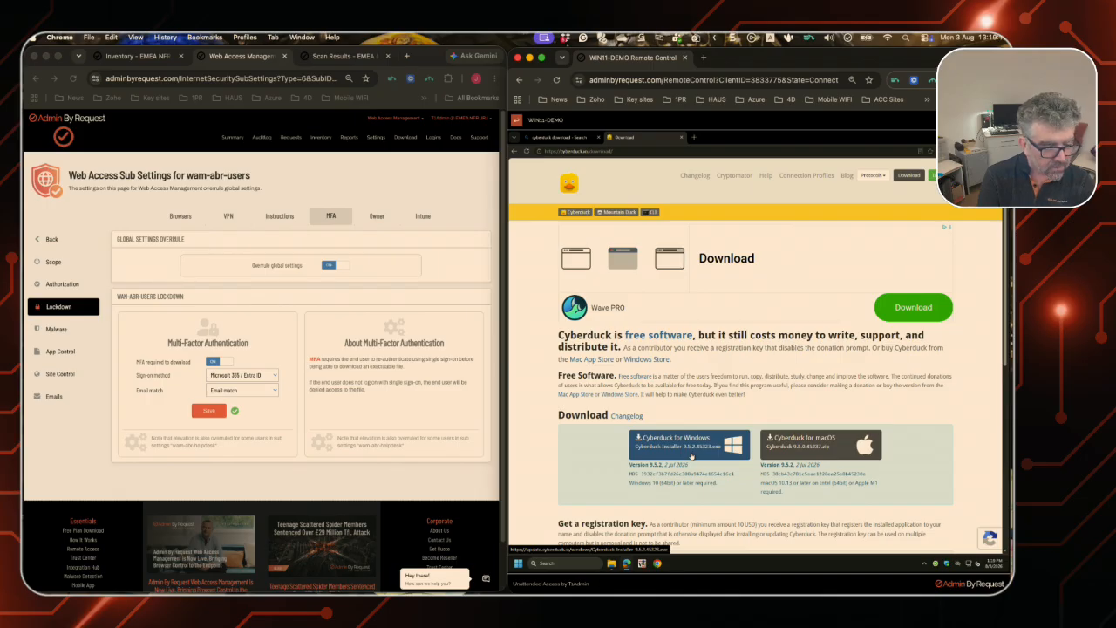
left_click(695, 446)
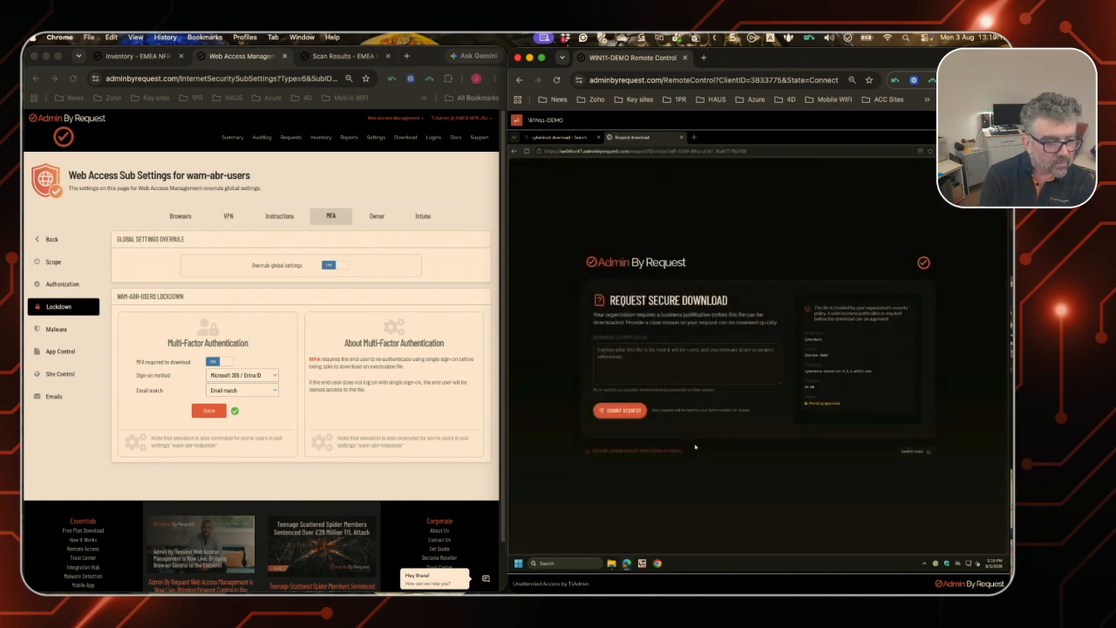
left_click(650, 361)
type("I would like to download C")
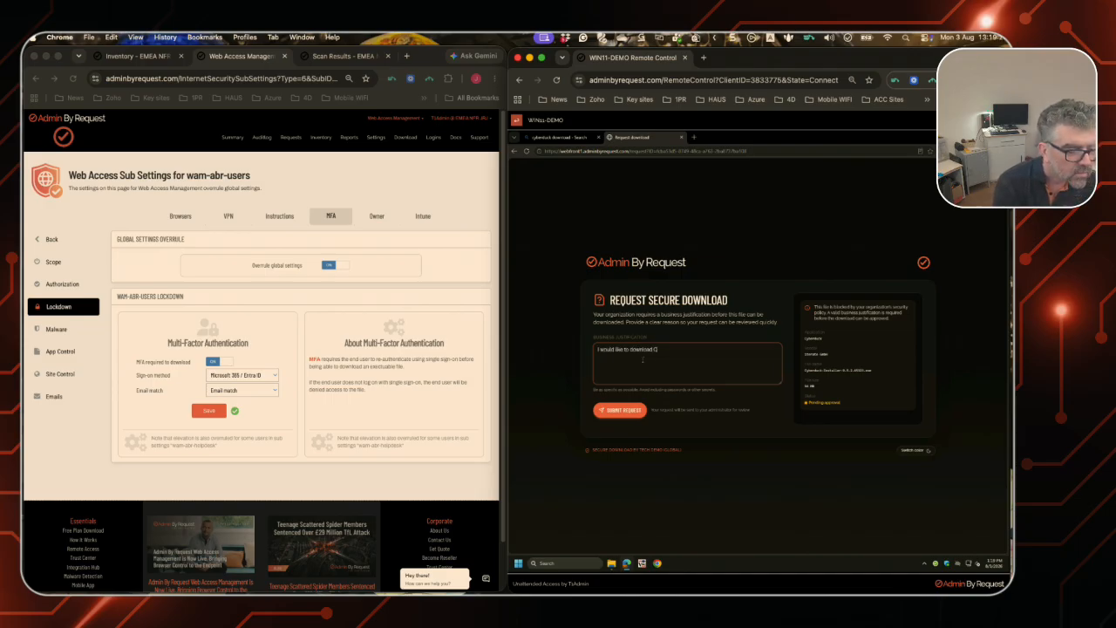
type("yberduck please")
left_click(617, 411)
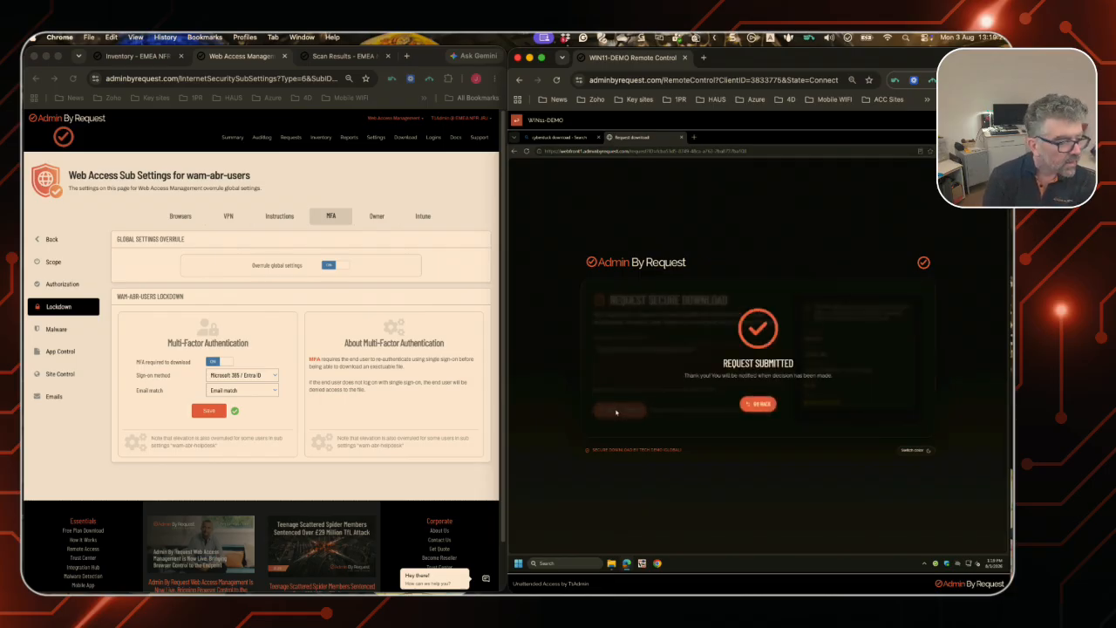
Approve the pending Cyberduck request in the admin portal and accept the approved download on the remote machine.
left_click(292, 139)
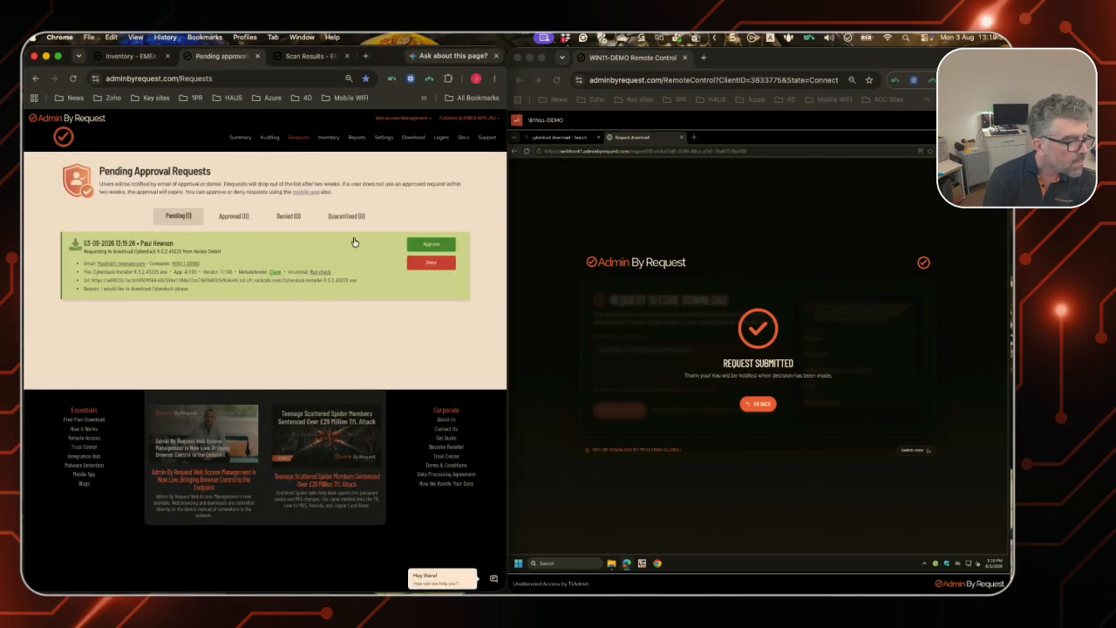
left_click(430, 245)
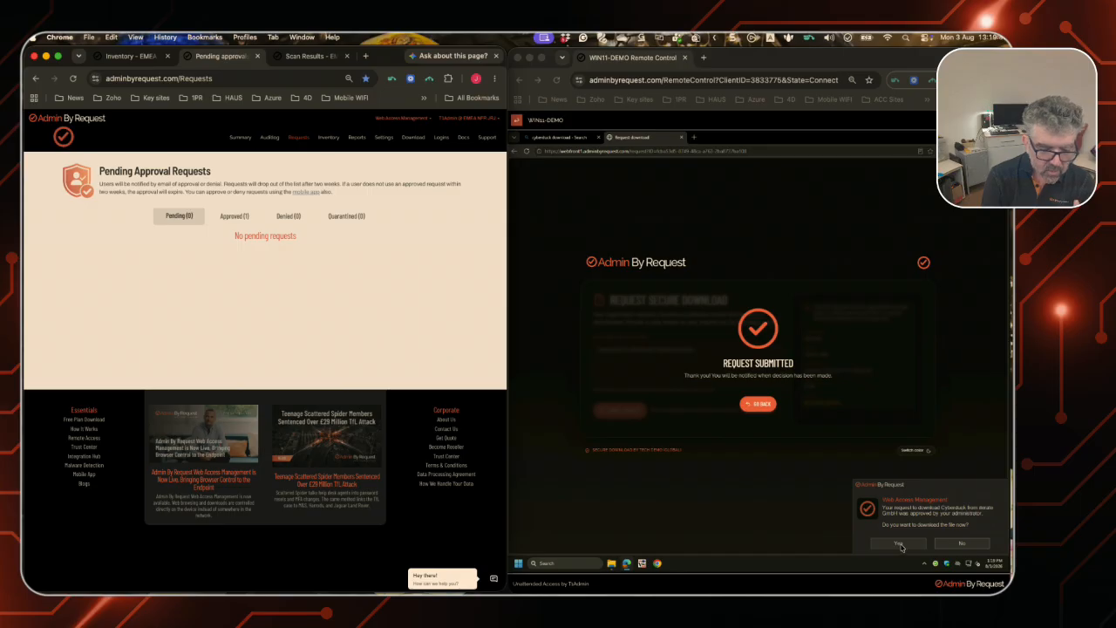
left_click(901, 545)
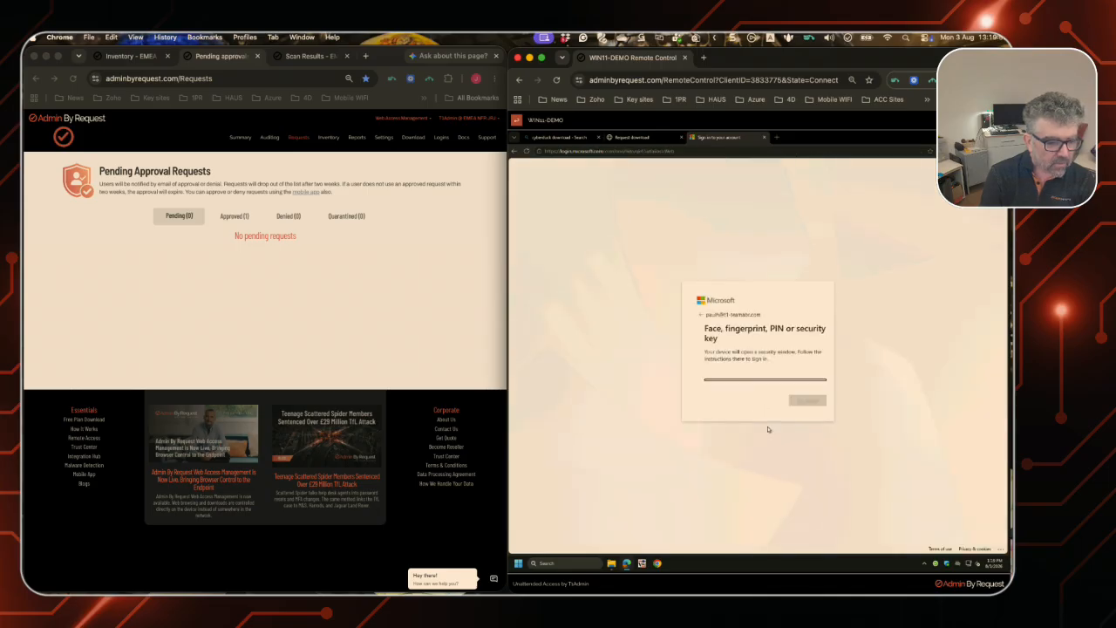
Verify the sign-in with a Microsoft Authenticator app request and dismiss the offer to run the downloaded Cyberduck installer.
left_click(790, 426)
left_click(717, 377)
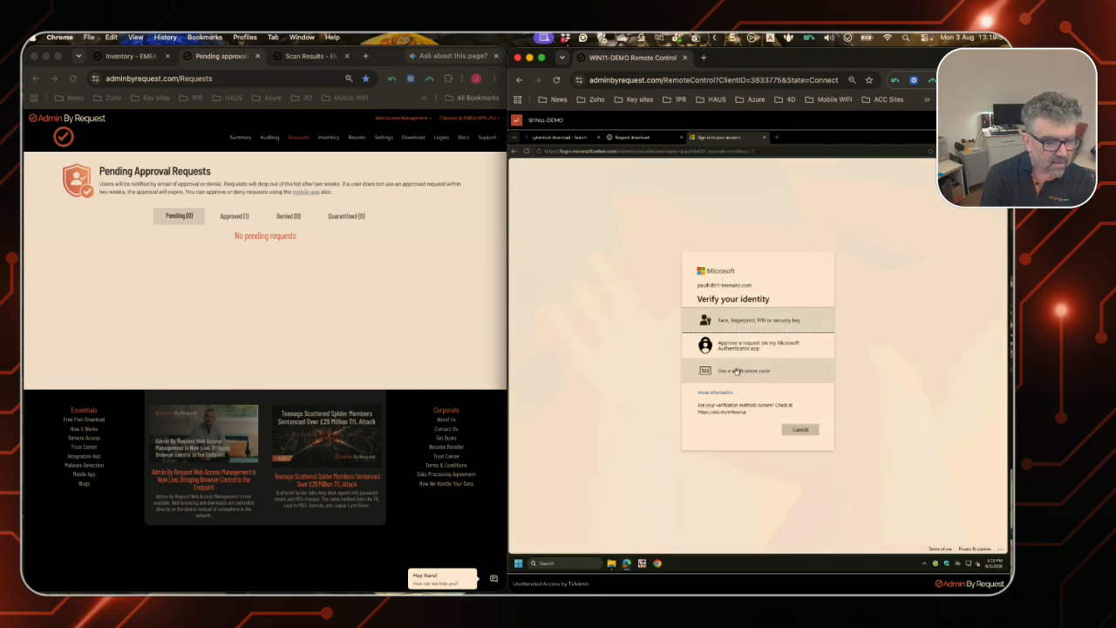
left_click(740, 347)
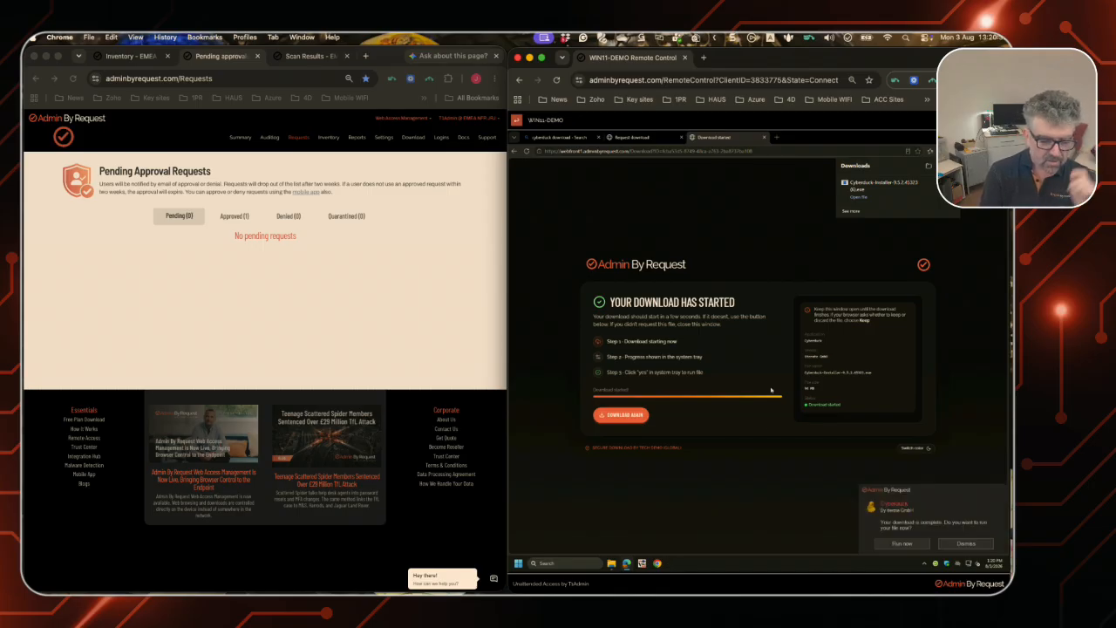
left_click(965, 544)
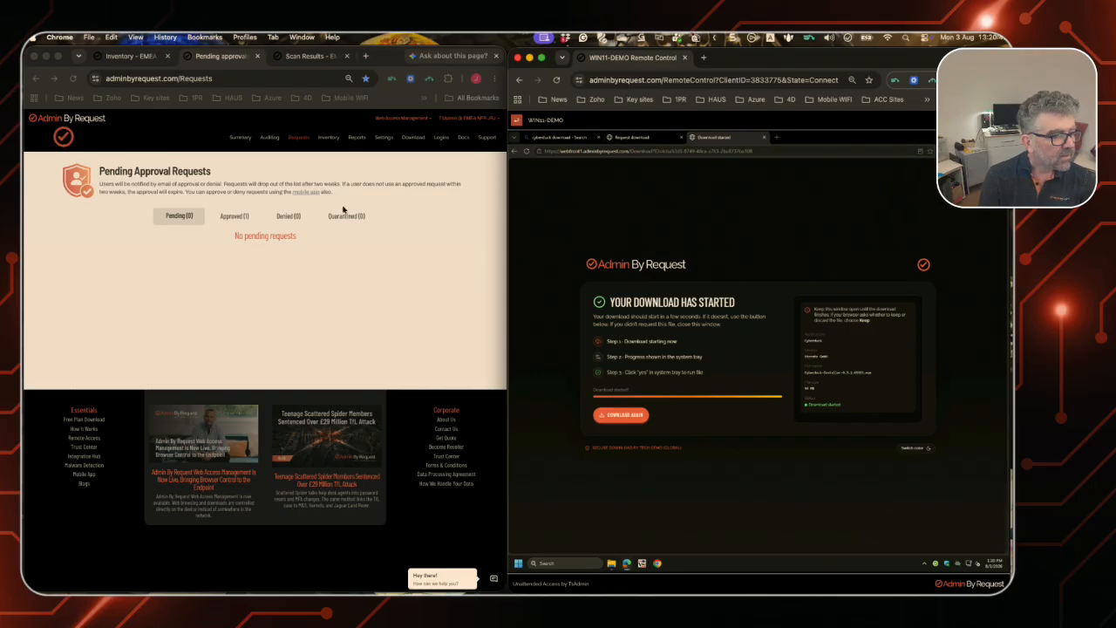
Reopen the wam-abr-users sub settings and review the owner and Intune lockdown settings and the pre-approved and blocked downloads.
left_click(381, 140)
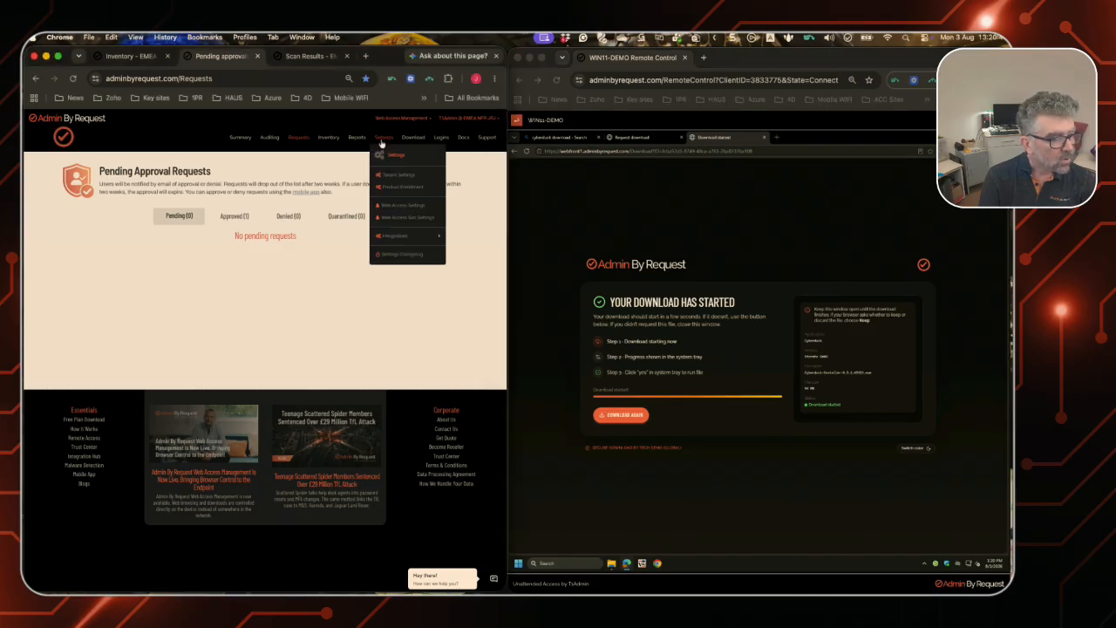
left_click(390, 219)
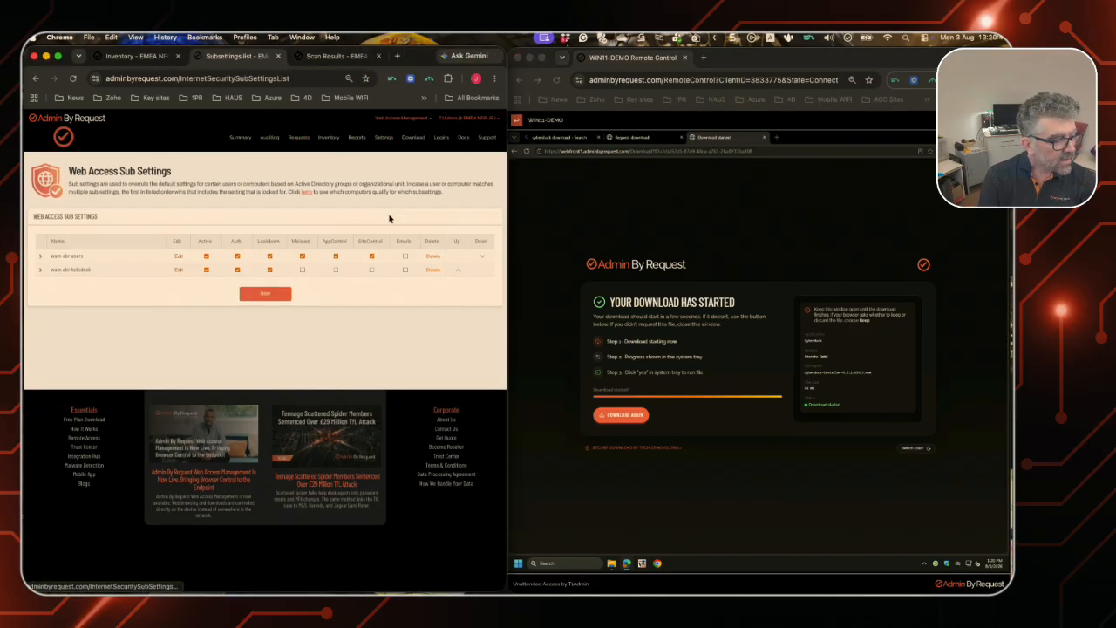
left_click(180, 255)
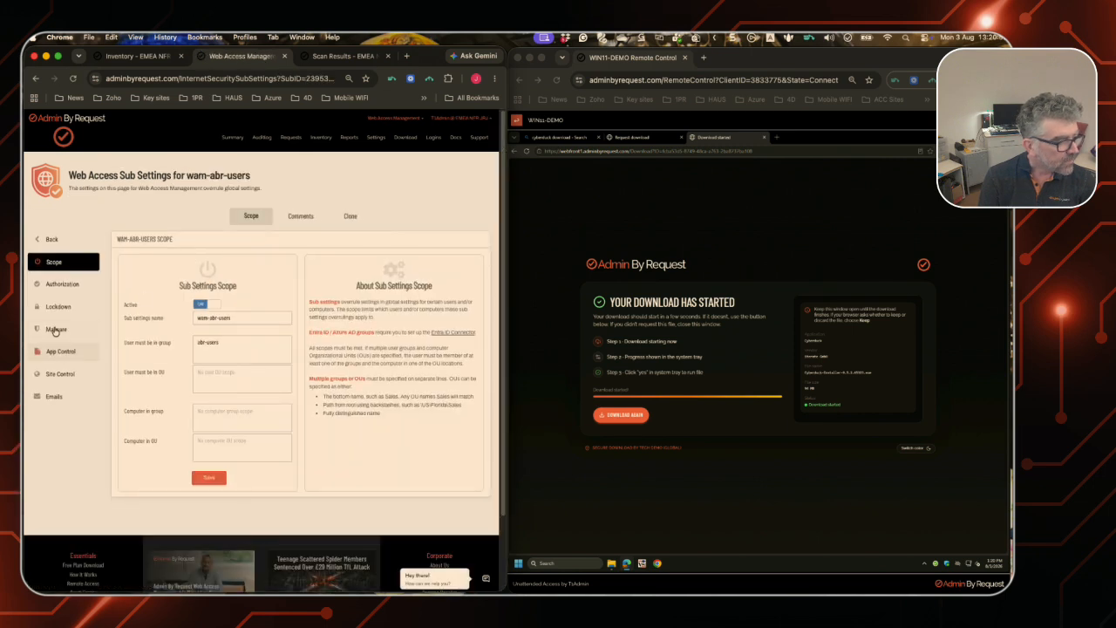
left_click(57, 307)
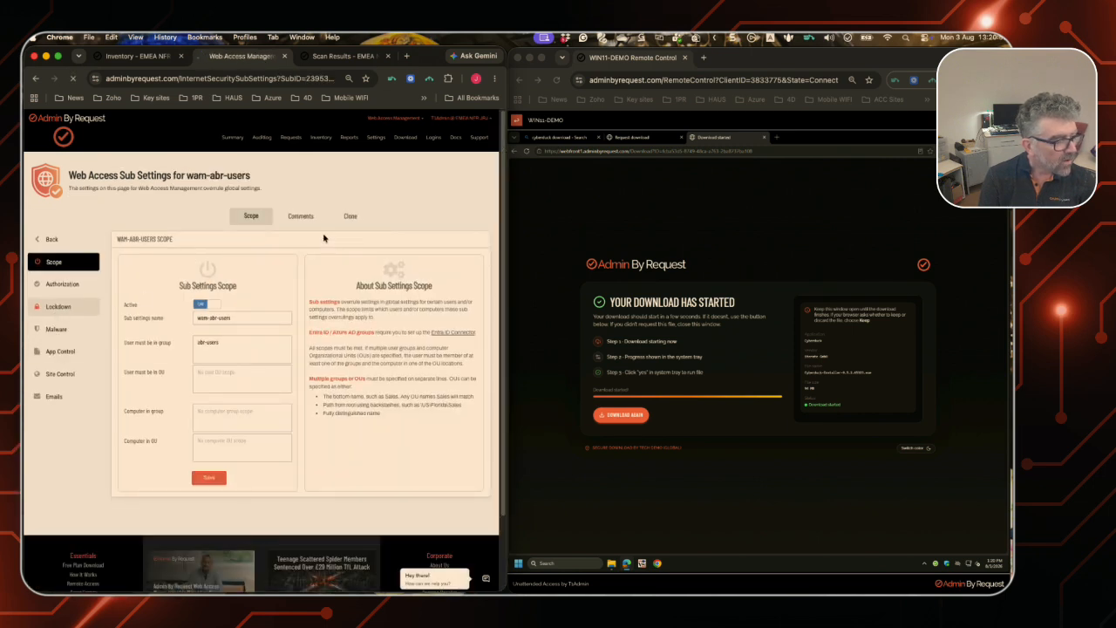
left_click(372, 218)
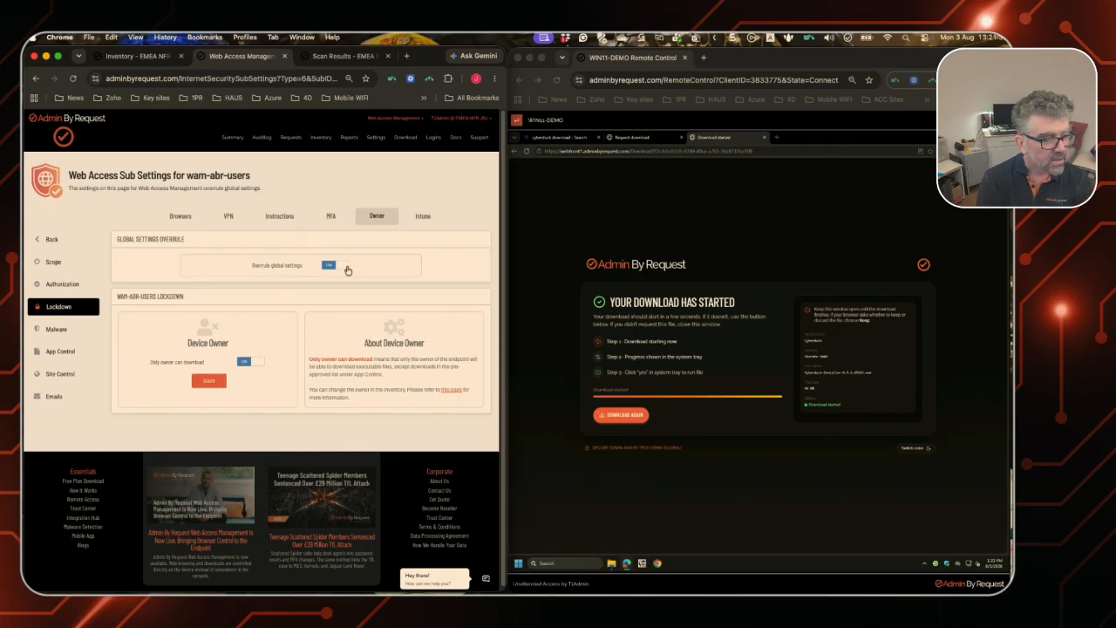
left_click(422, 218)
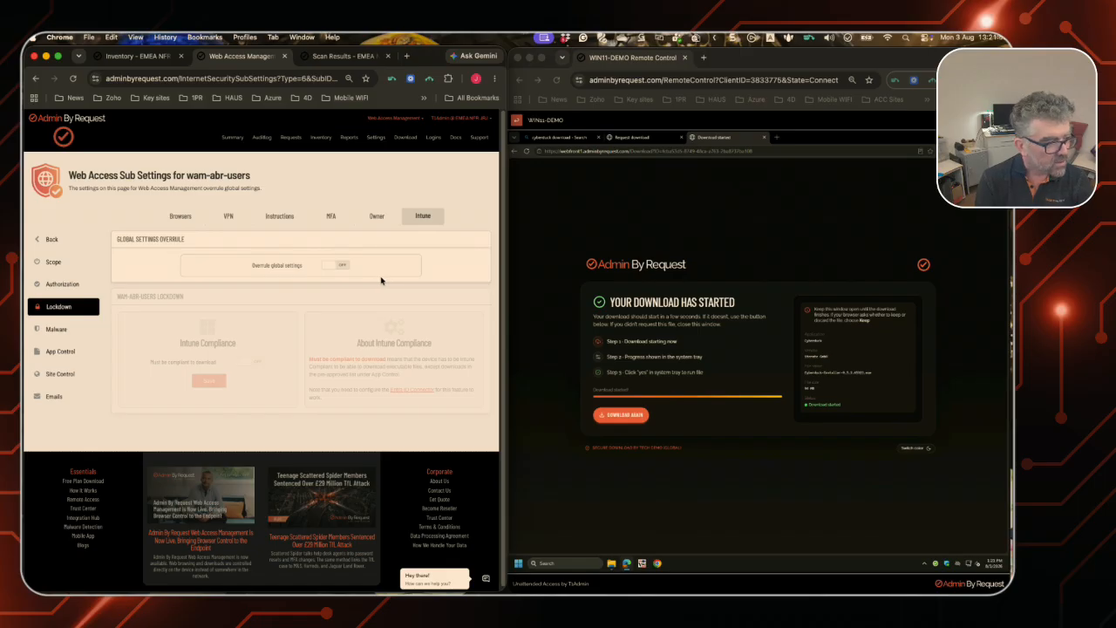
left_click(61, 353)
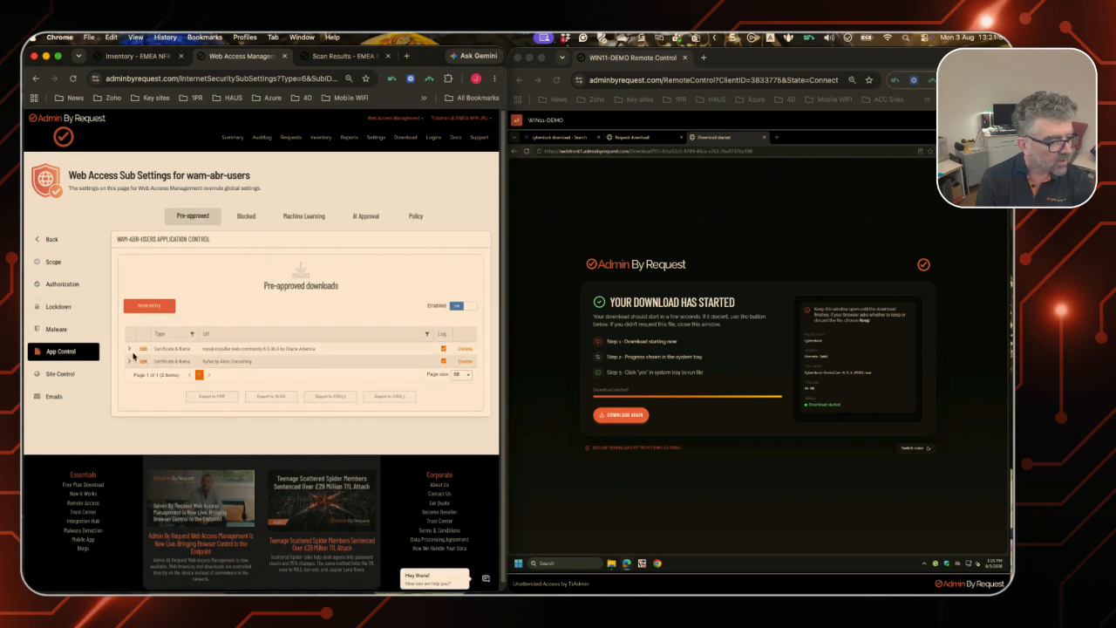
left_click(246, 218)
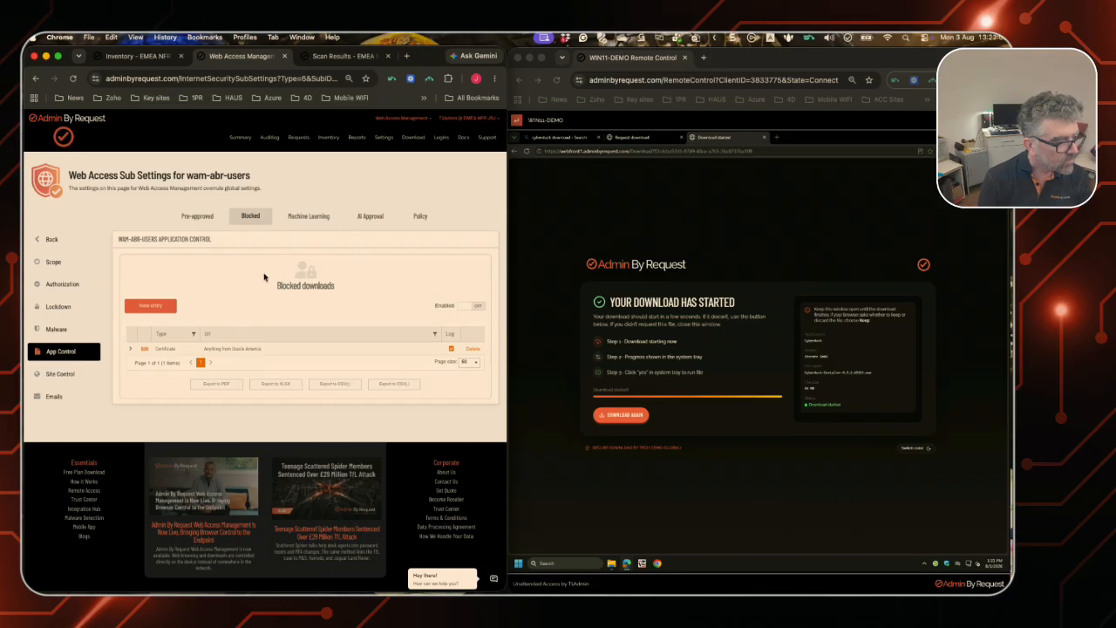
Disable the blocked site list in the Site Control settings of wam-abr-users.
left_click(53, 373)
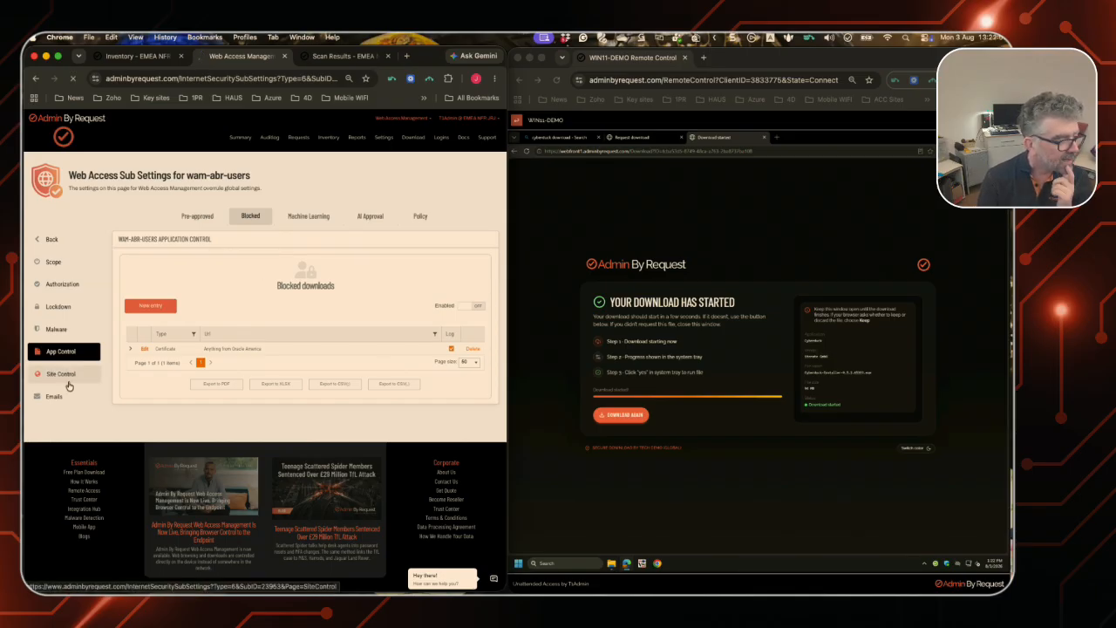
left_click(331, 215)
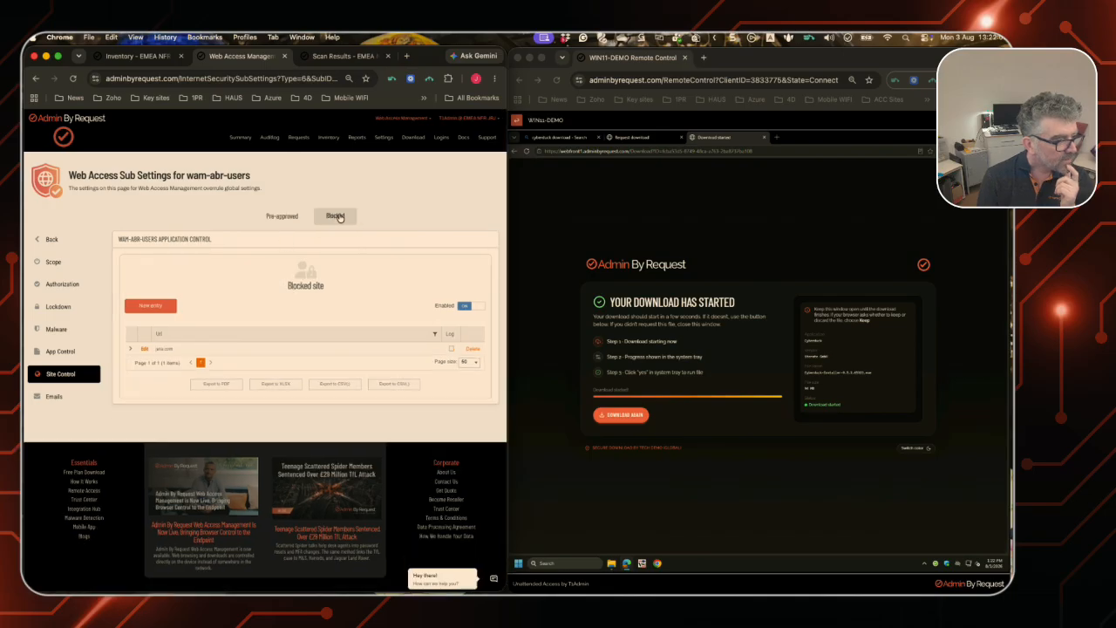
left_click(462, 307)
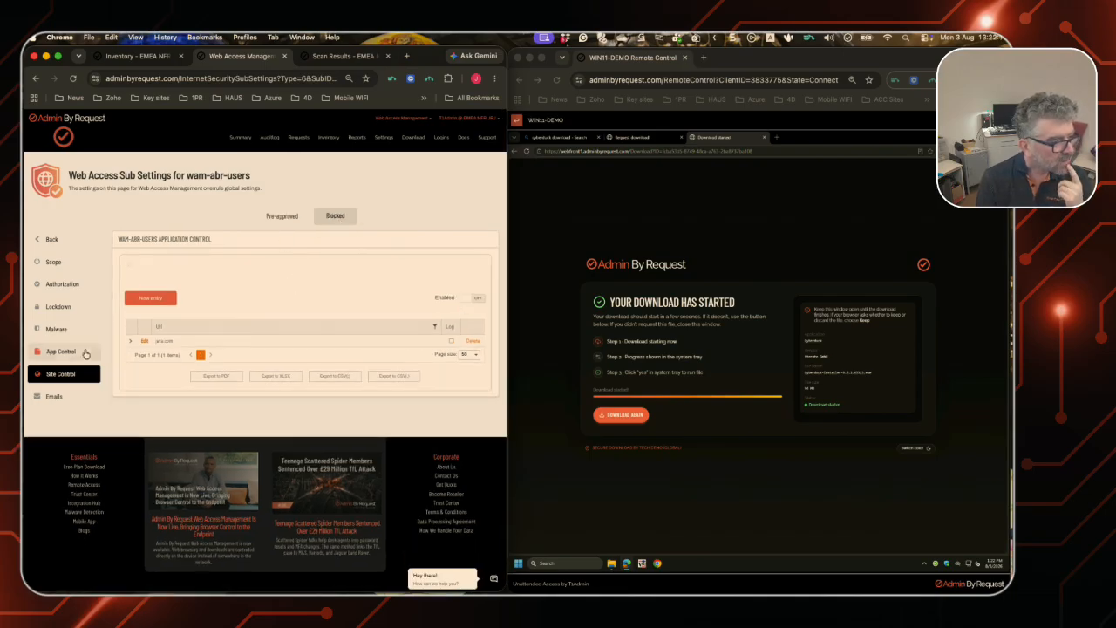
Review the browser lockdown settings and the pre-approved MySQL installer entry by Oracle America for wam-abr-users.
left_click(58, 311)
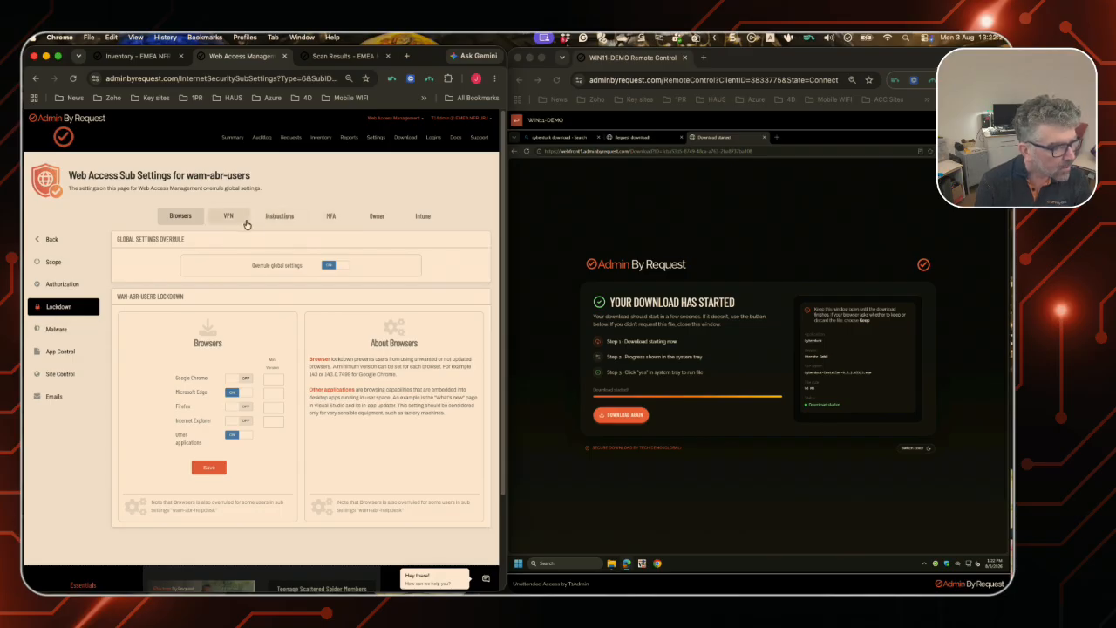
left_click(61, 351)
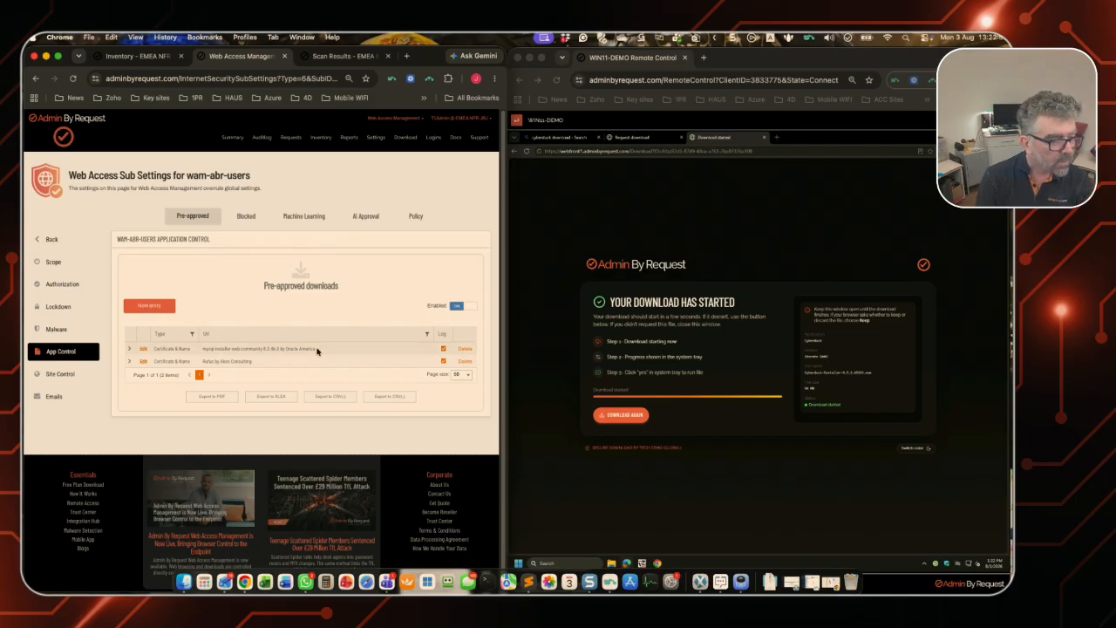
left_click_drag(321, 349, 217, 349)
left_click(372, 304)
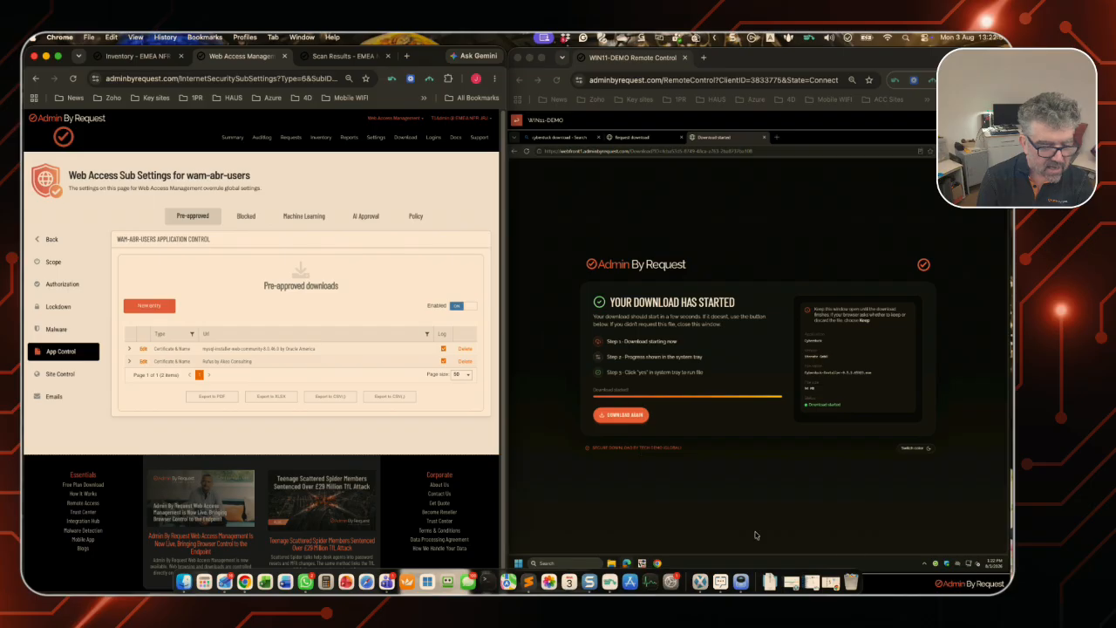
Open the java.com download page in Edge on the remote machine.
left_click(850, 247)
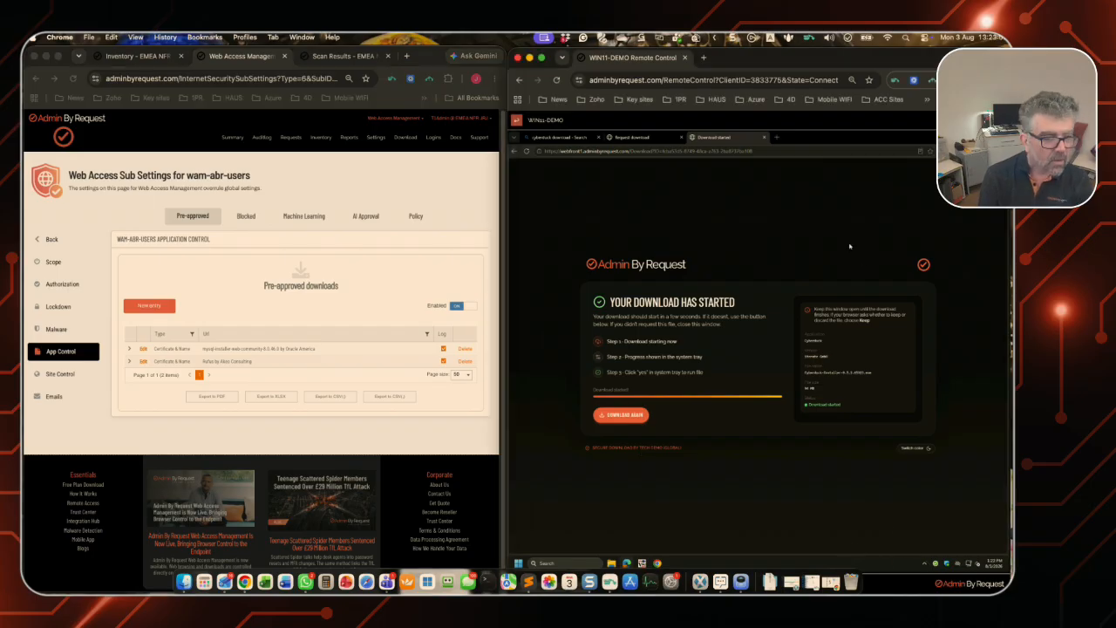
left_click(765, 151)
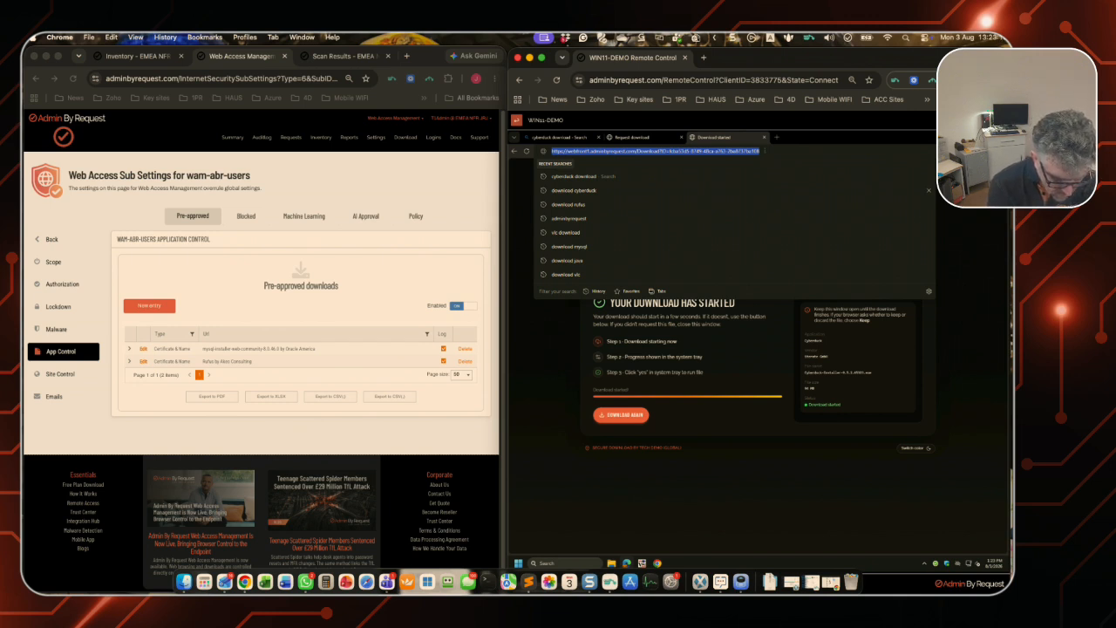
type("java")
key("Return")
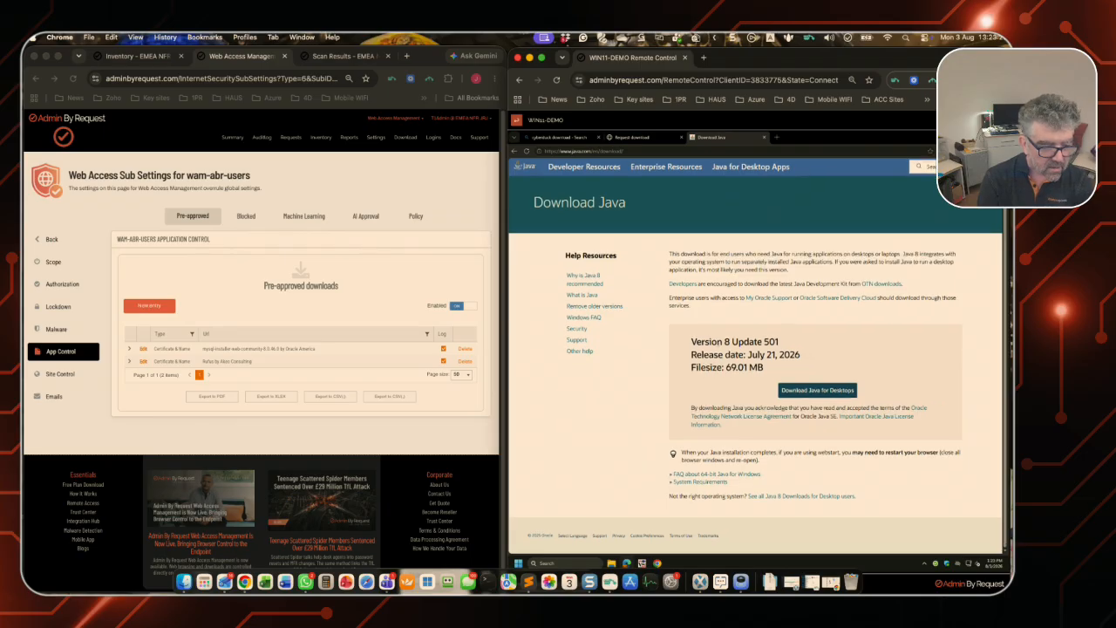
scroll(752, 311, "up", 1)
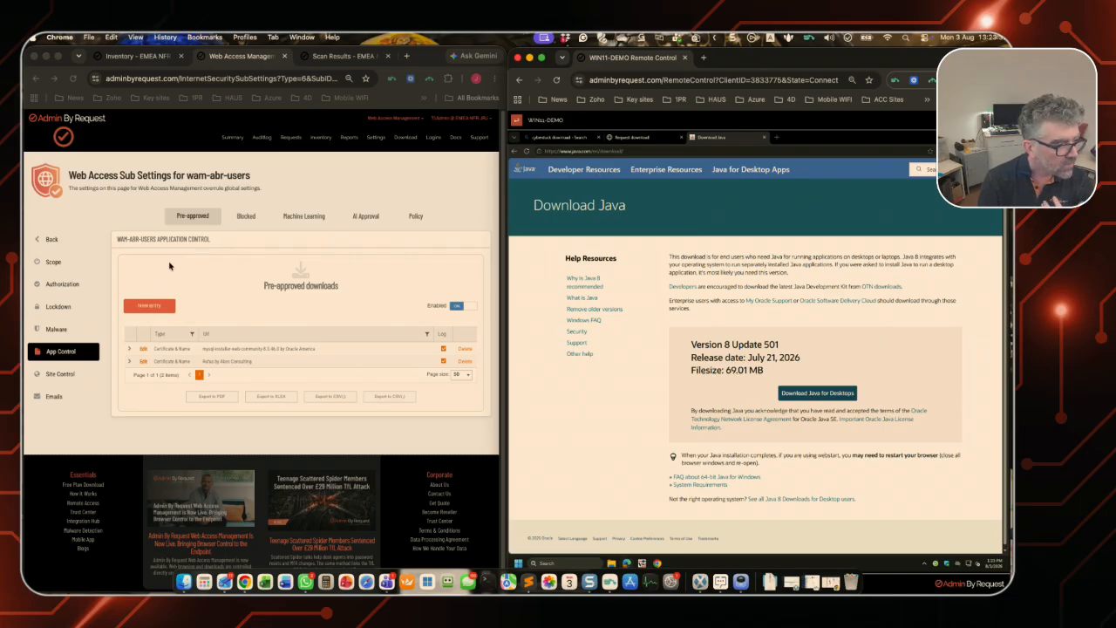
Enable the blocked downloads list for wam-abr-users and try to download Java for Desktops on the remote machine.
left_click(239, 217)
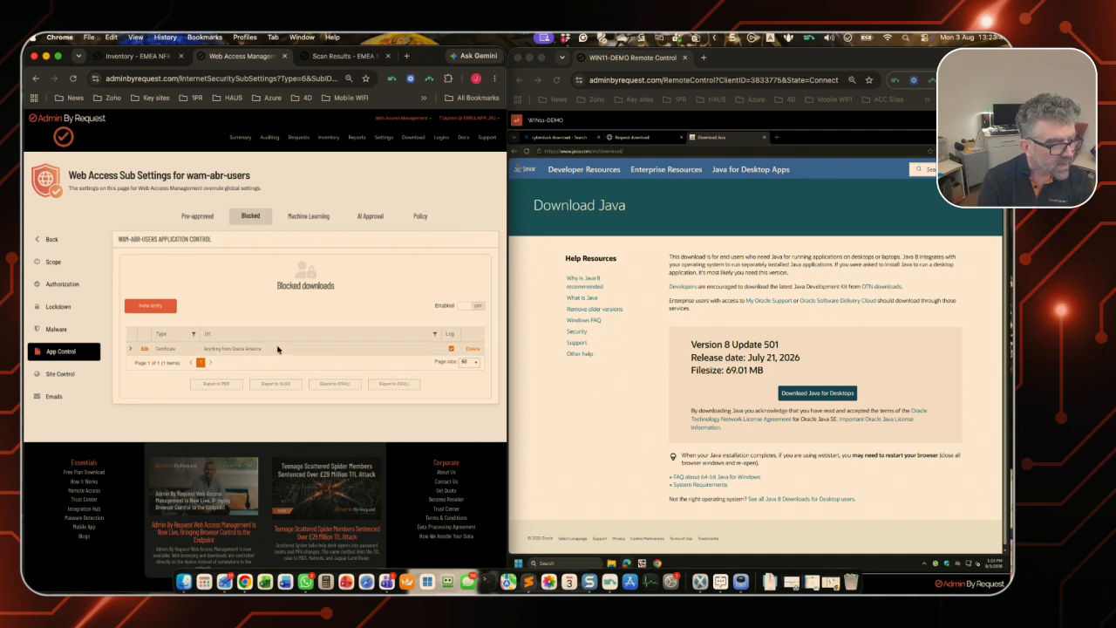
left_click(465, 307)
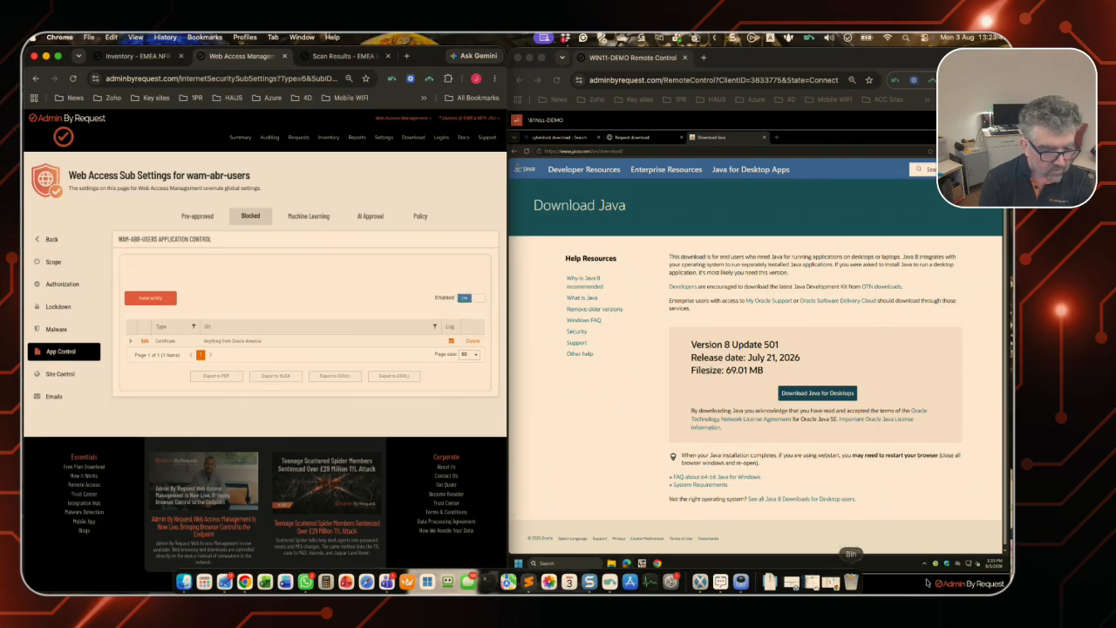
left_click(658, 409)
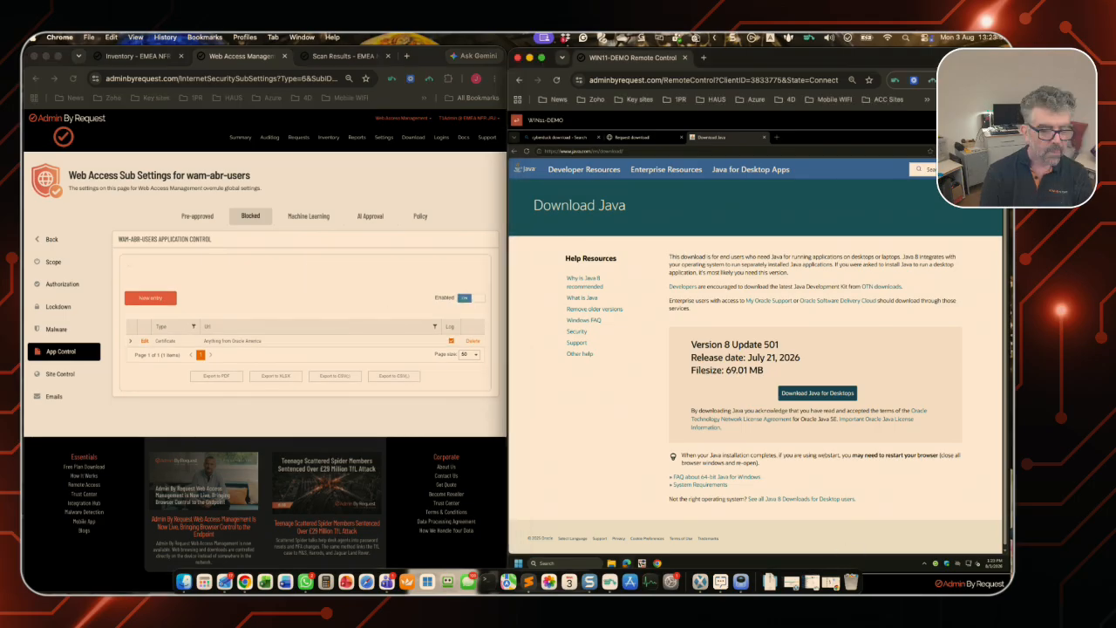
left_click(809, 397)
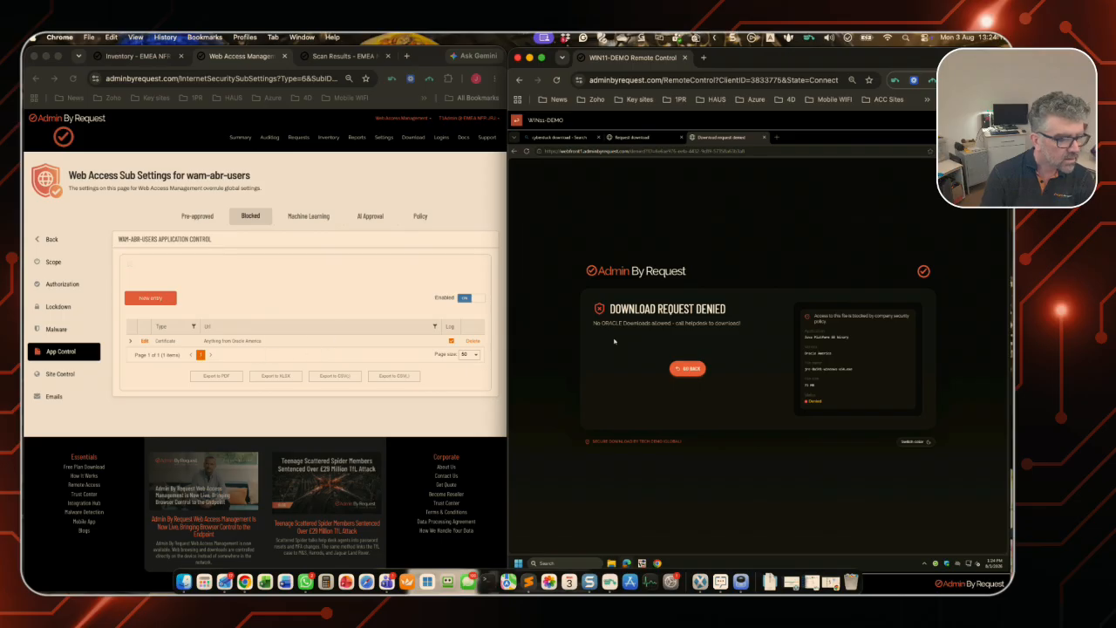
Examine the vendor and blocking message of the Oracle America blocked download entry and close it without changes.
left_click(146, 342)
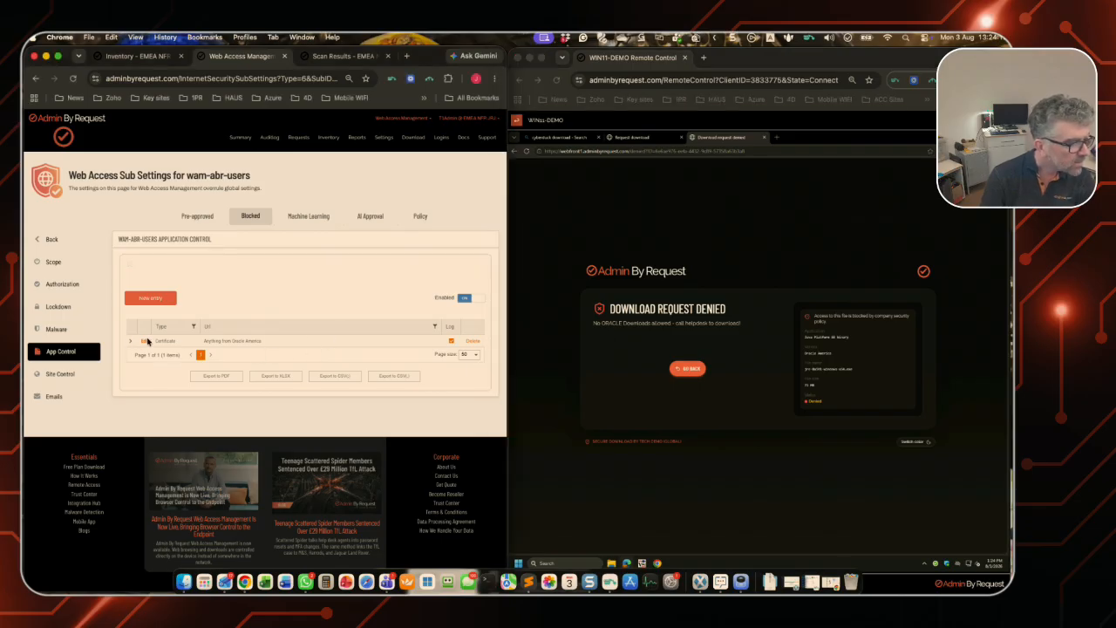
left_click(145, 343)
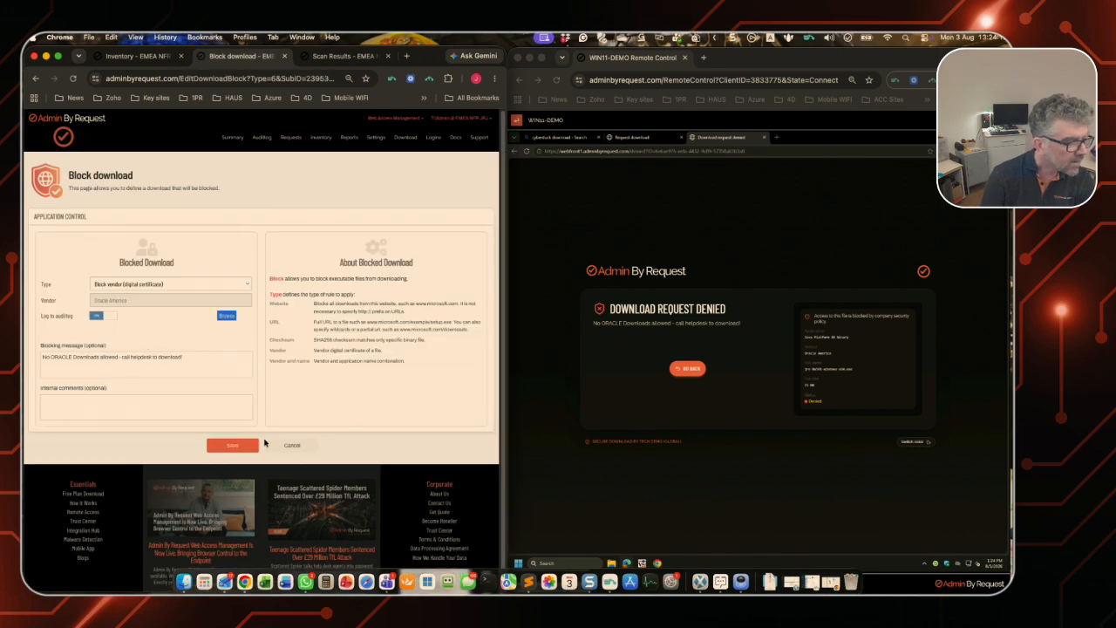
left_click(293, 445)
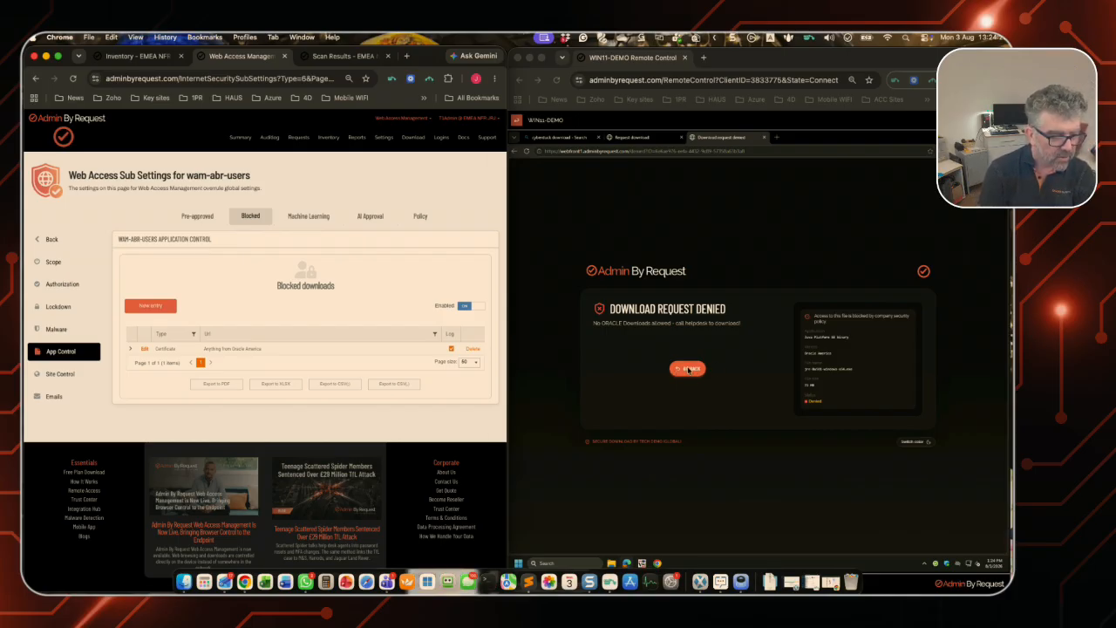
Return to the Java download page and try to download Windows Offline (64-bit) from the list of all Java 8 downloads.
left_click(688, 370)
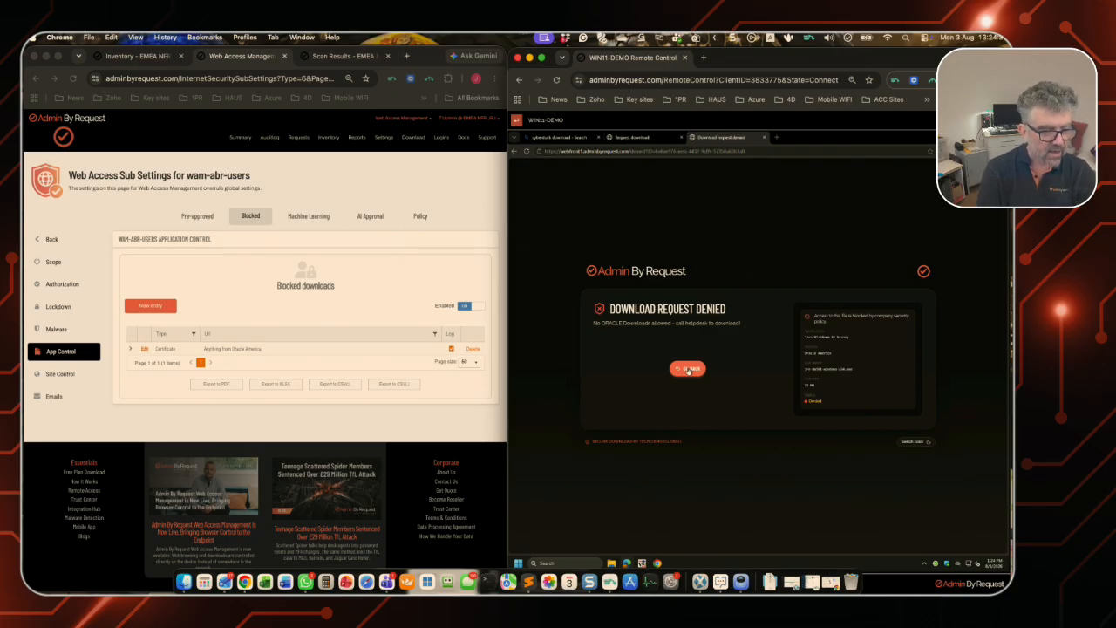
left_click(688, 369)
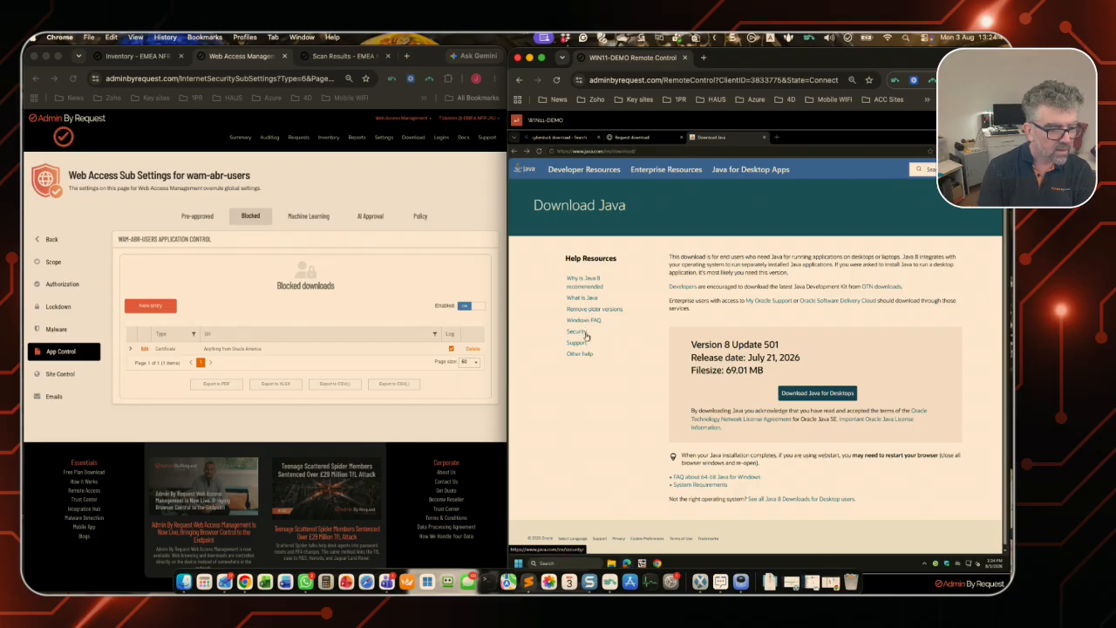
scroll(777, 431, "down", 1)
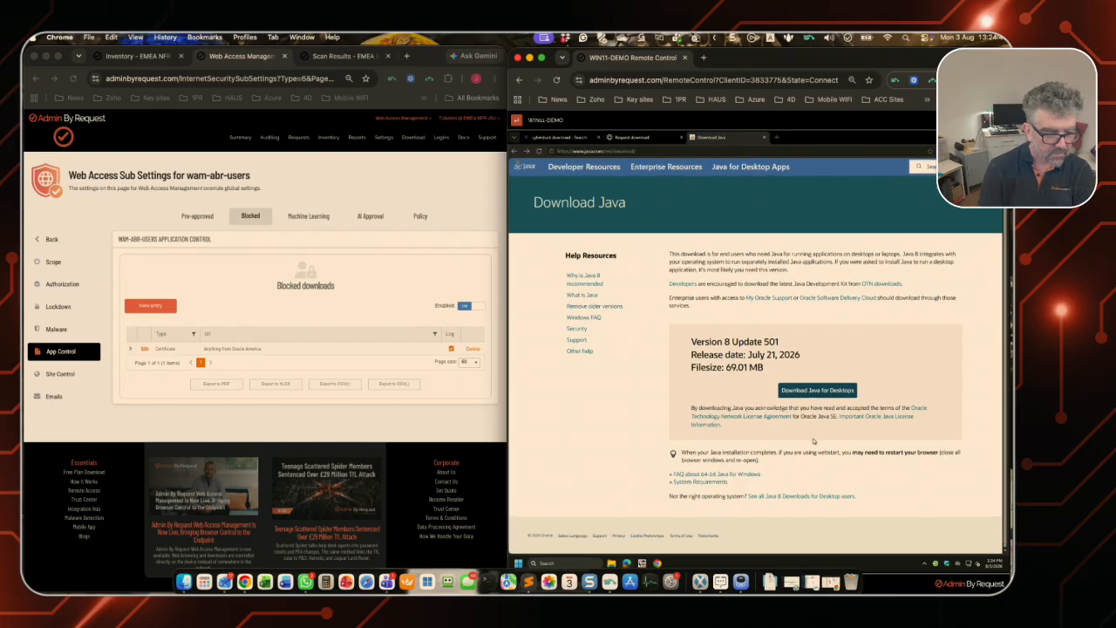
left_click(807, 497)
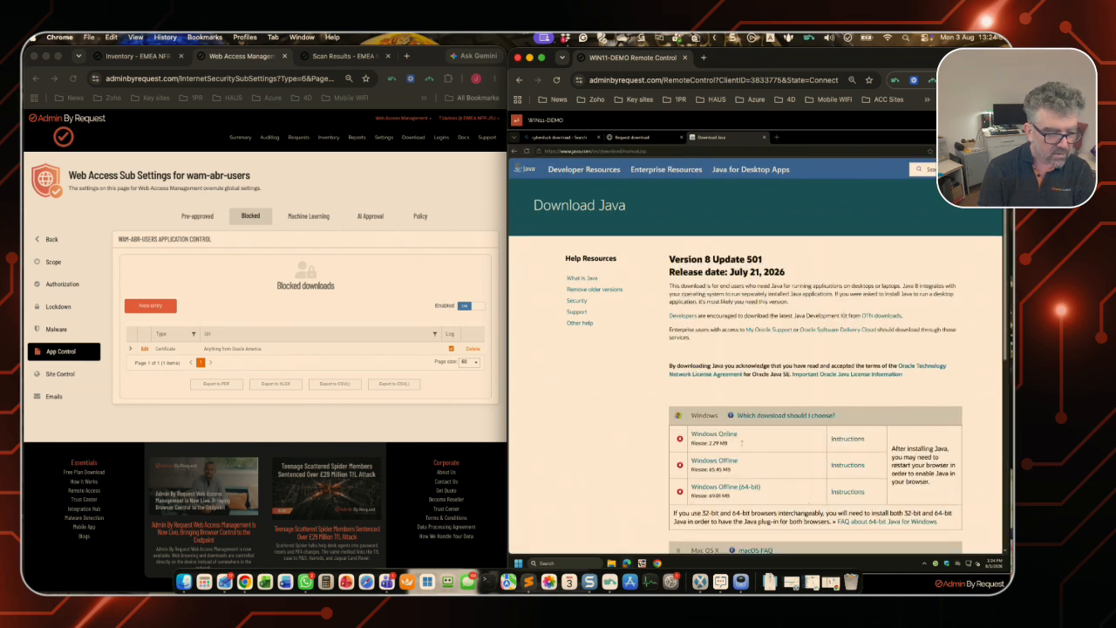
scroll(758, 442, "down", 5)
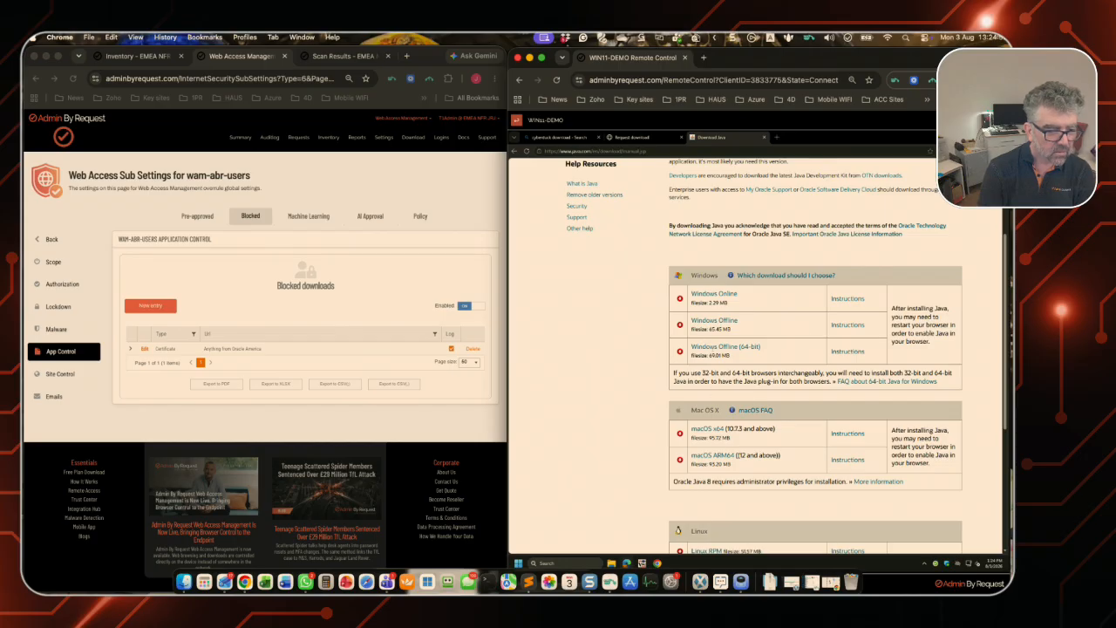
left_click(712, 348)
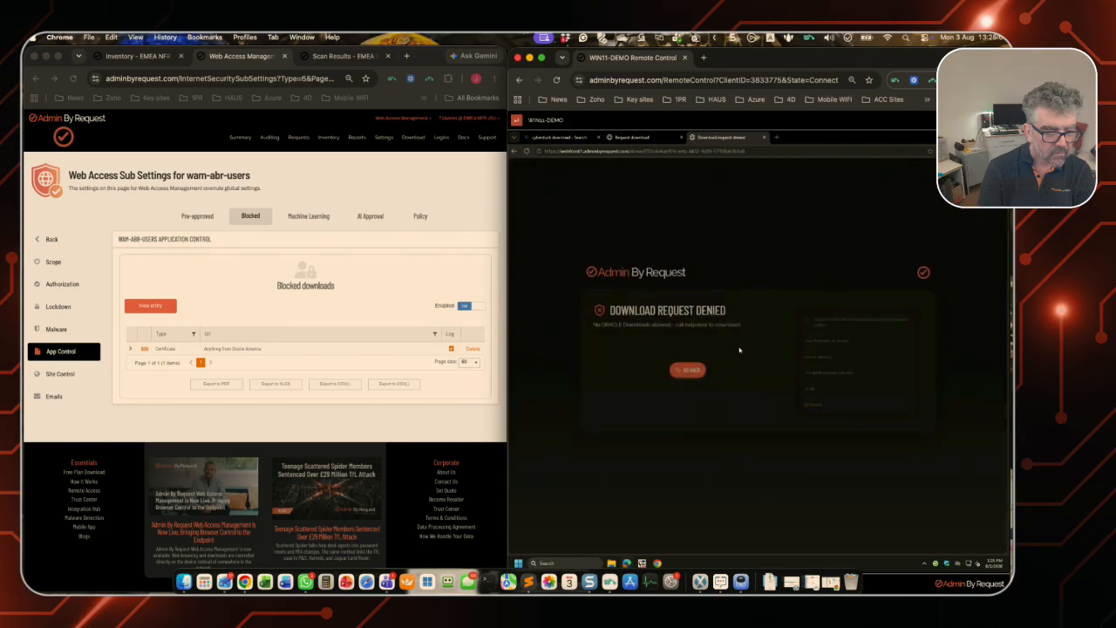
left_click(686, 369)
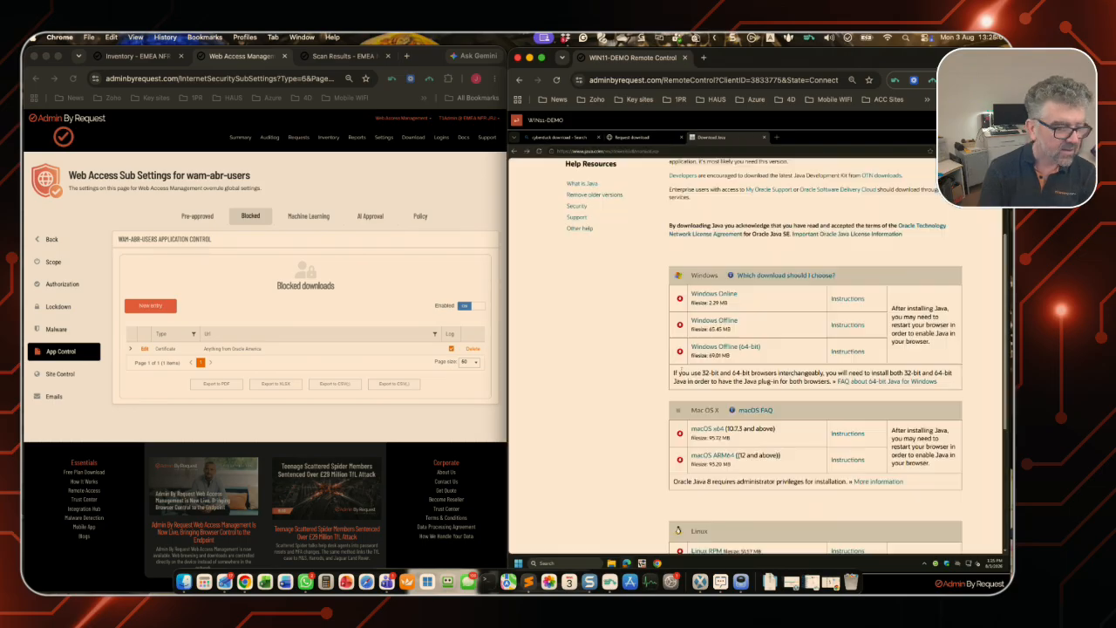
scroll(842, 414, "down", 5)
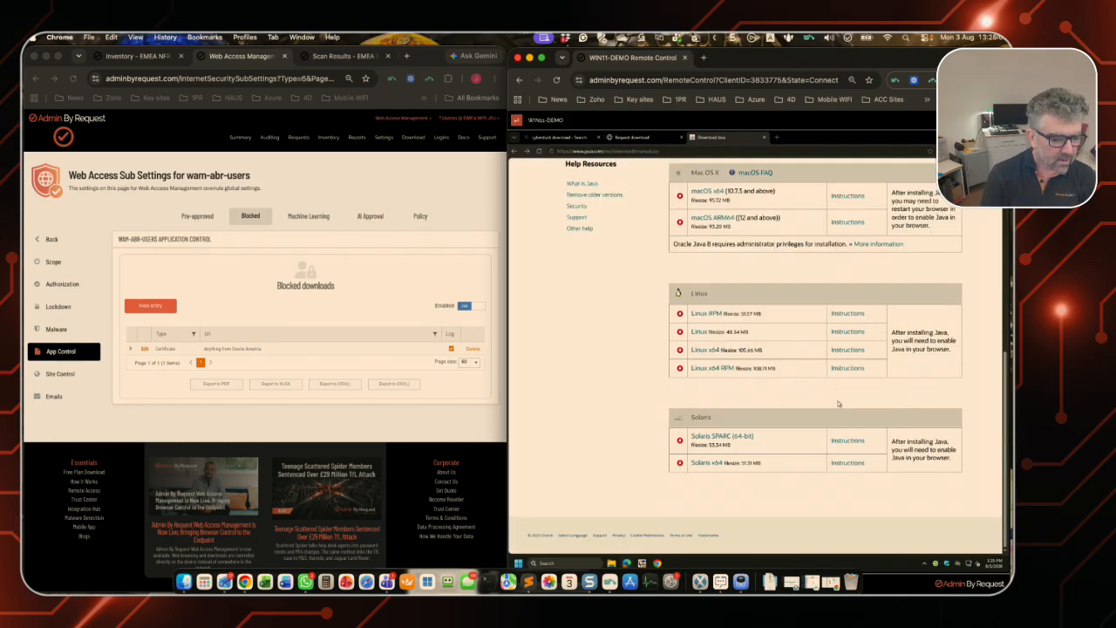
scroll(840, 404, "up", 8)
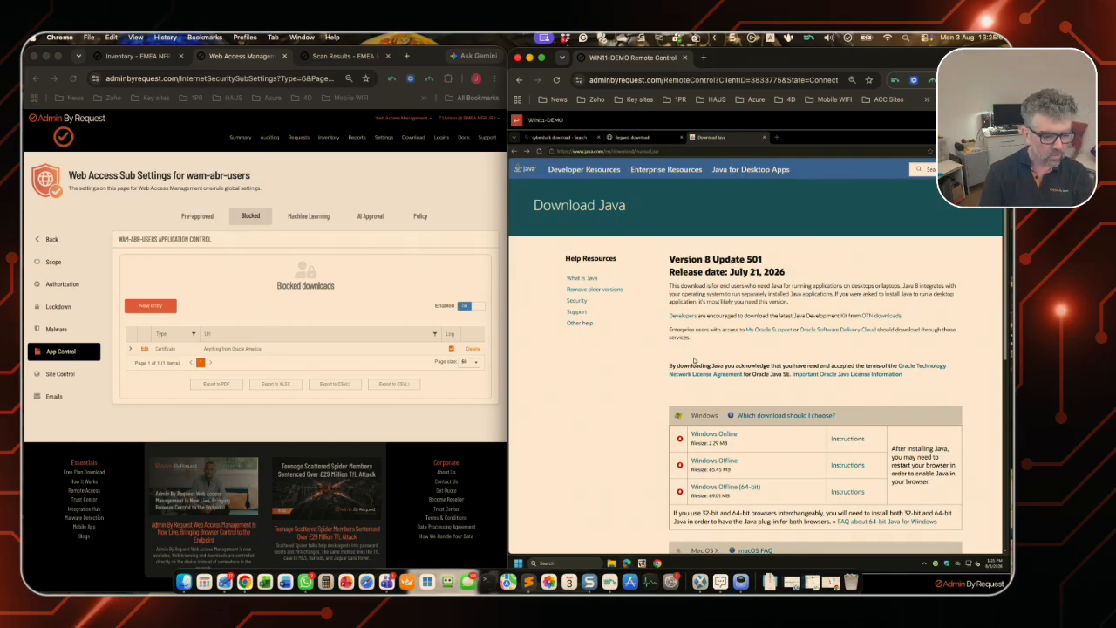
Check the MySQL installer entry by Oracle America in the pre-approved downloads of wam-abr-users.
left_click(267, 321)
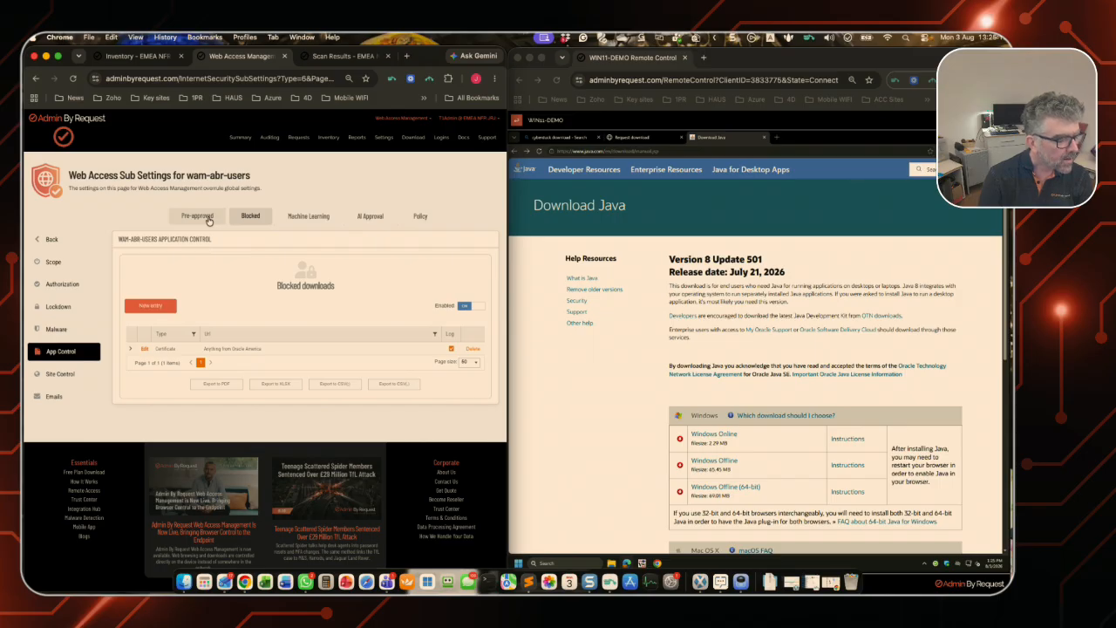
left_click(208, 219)
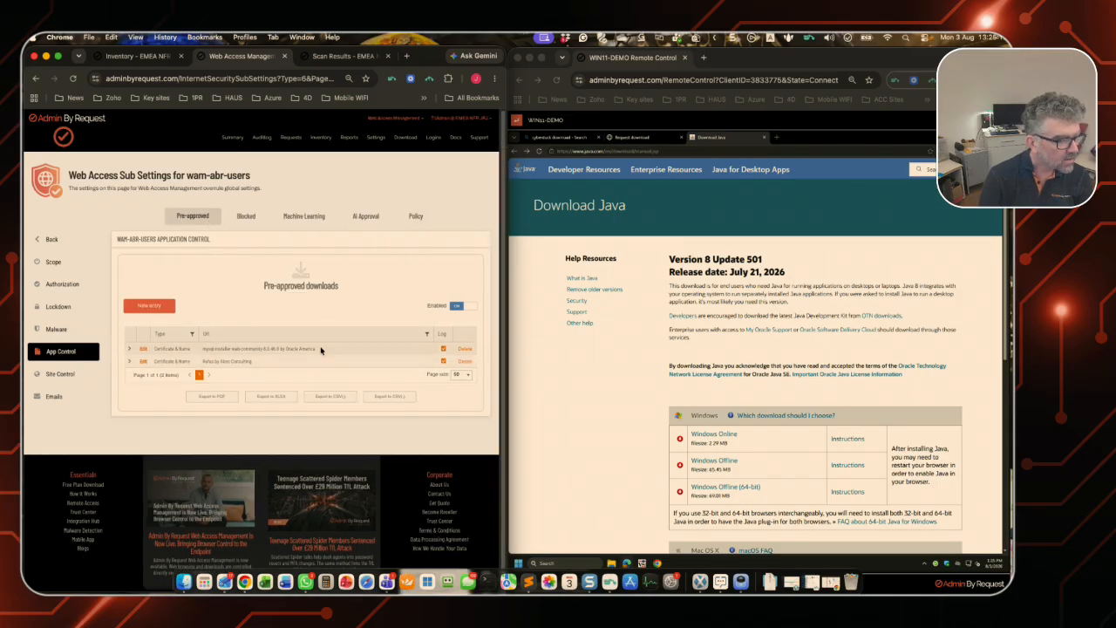
triple_click(195, 350)
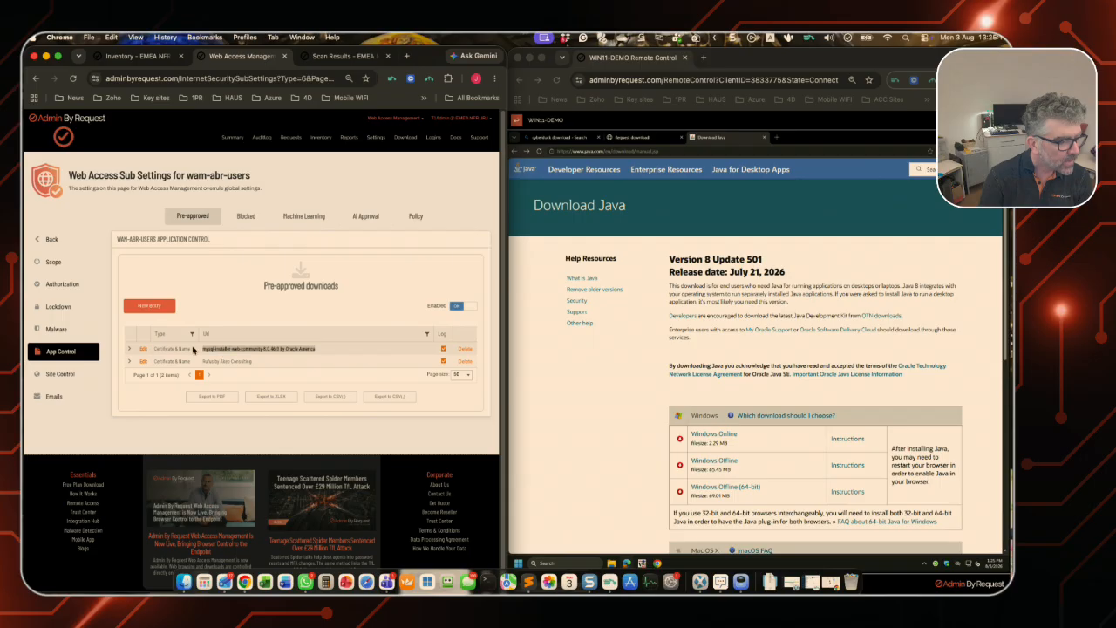
left_click(354, 315)
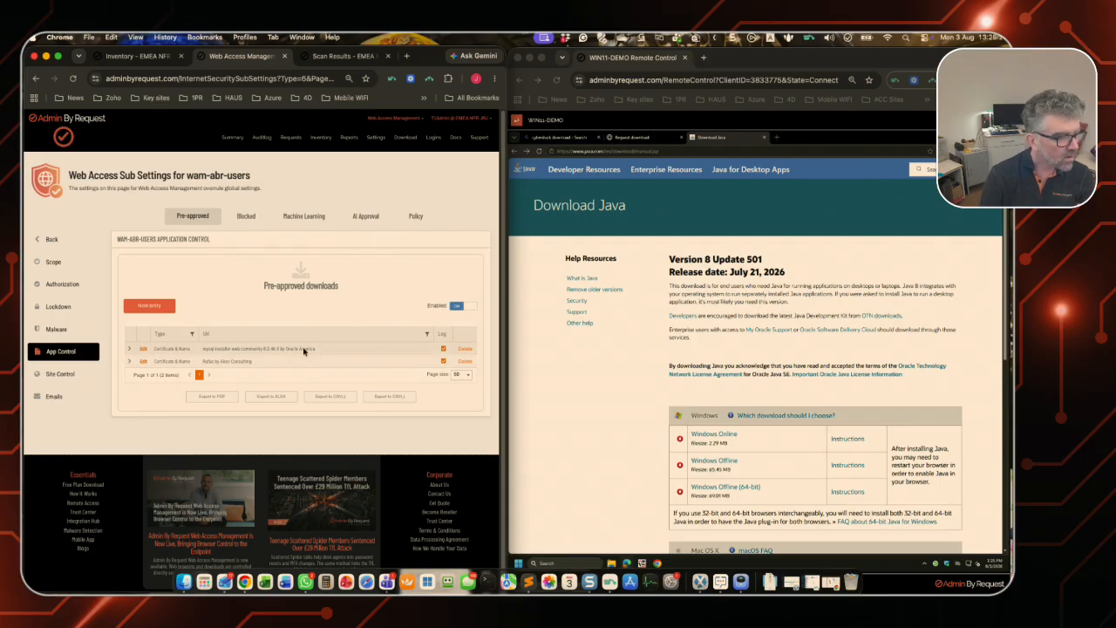
Search the web for mysql download on the remote machine and open the MySQL Installer for Windows page under MySQL Community Downloads.
left_click(751, 158)
left_click(743, 151)
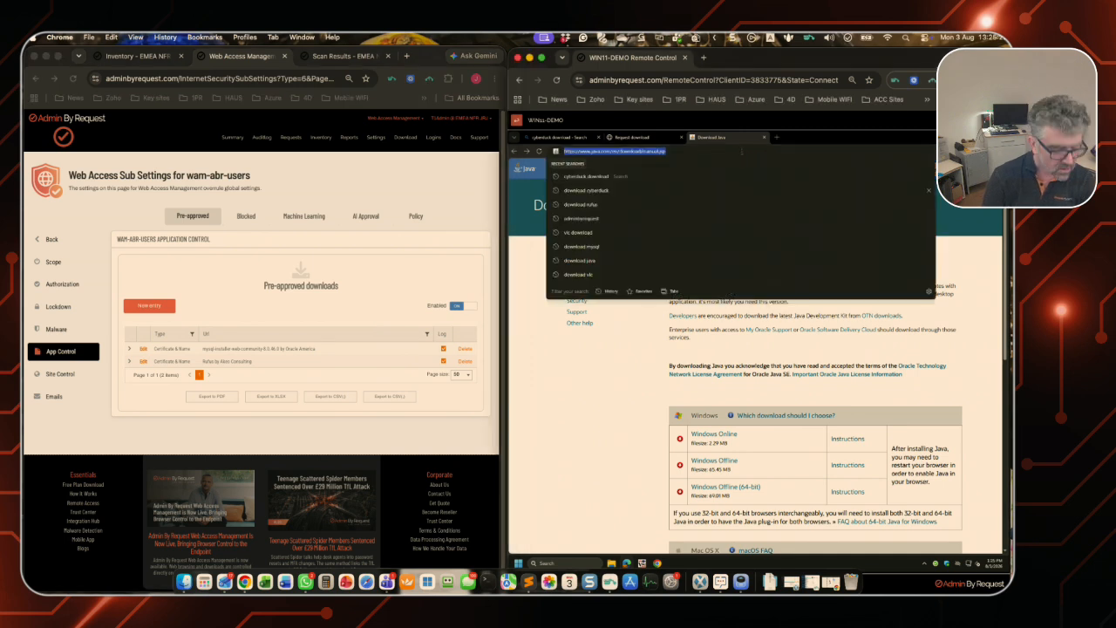
type("mysql downl")
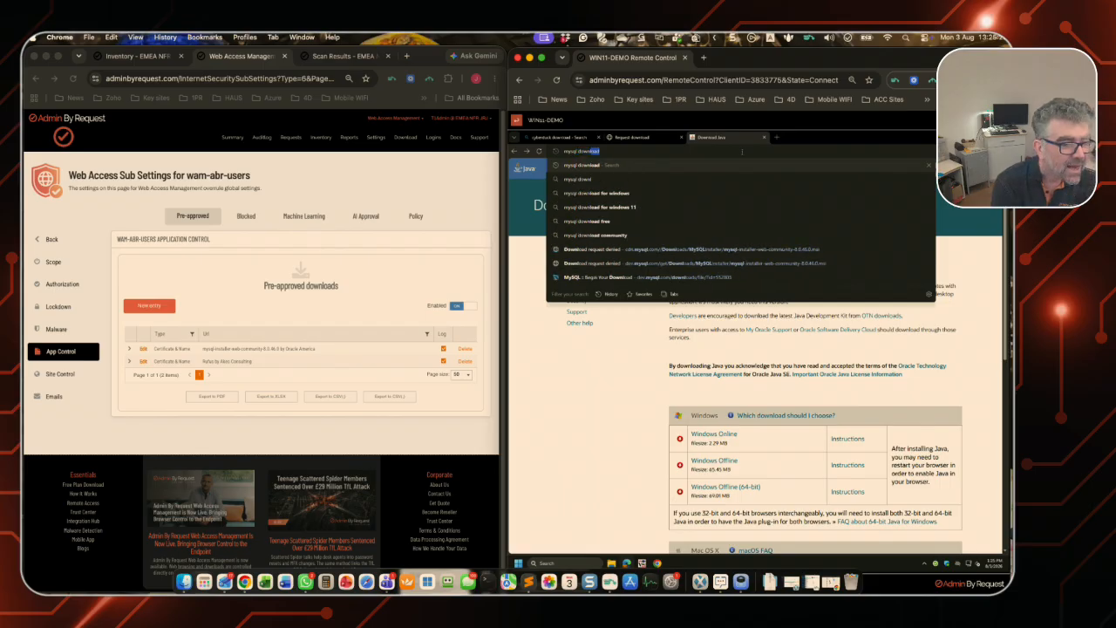
key("Return")
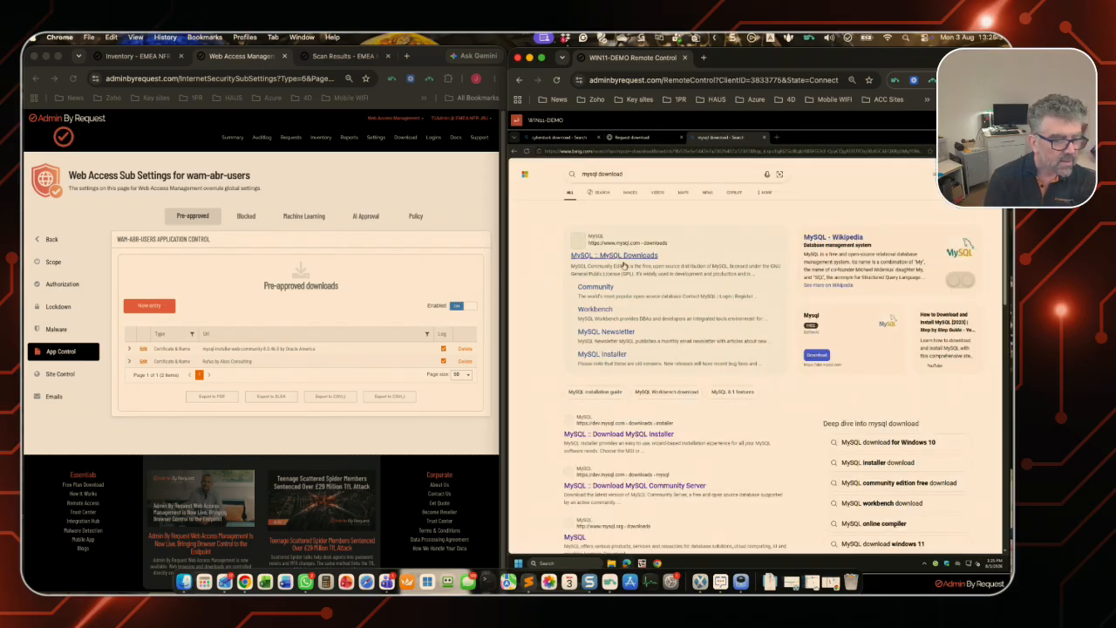
left_click(628, 257)
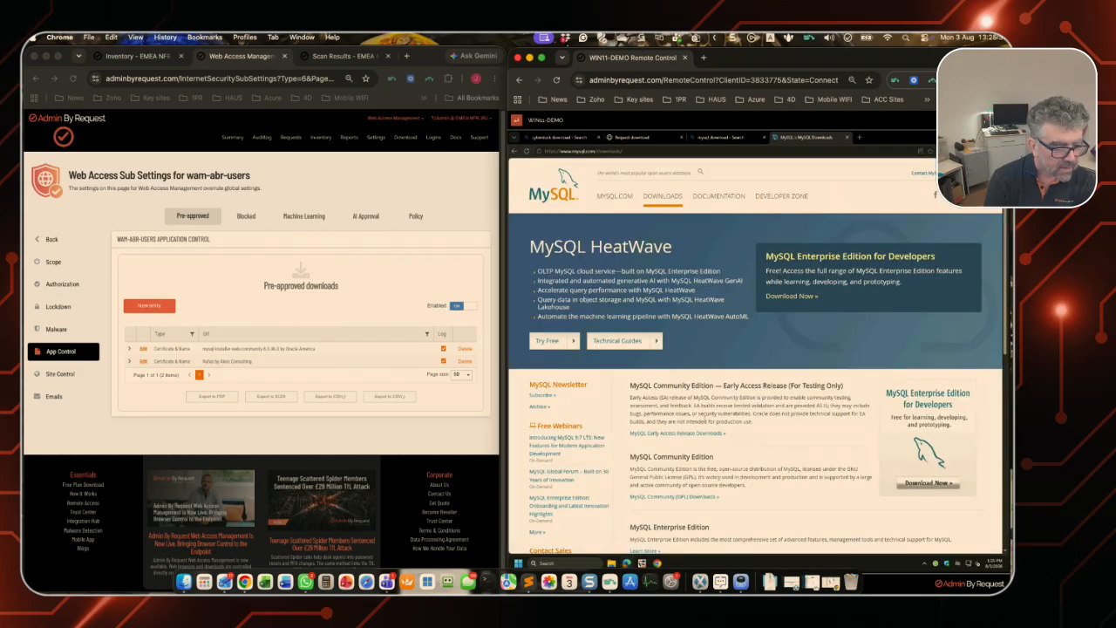
left_click(669, 497)
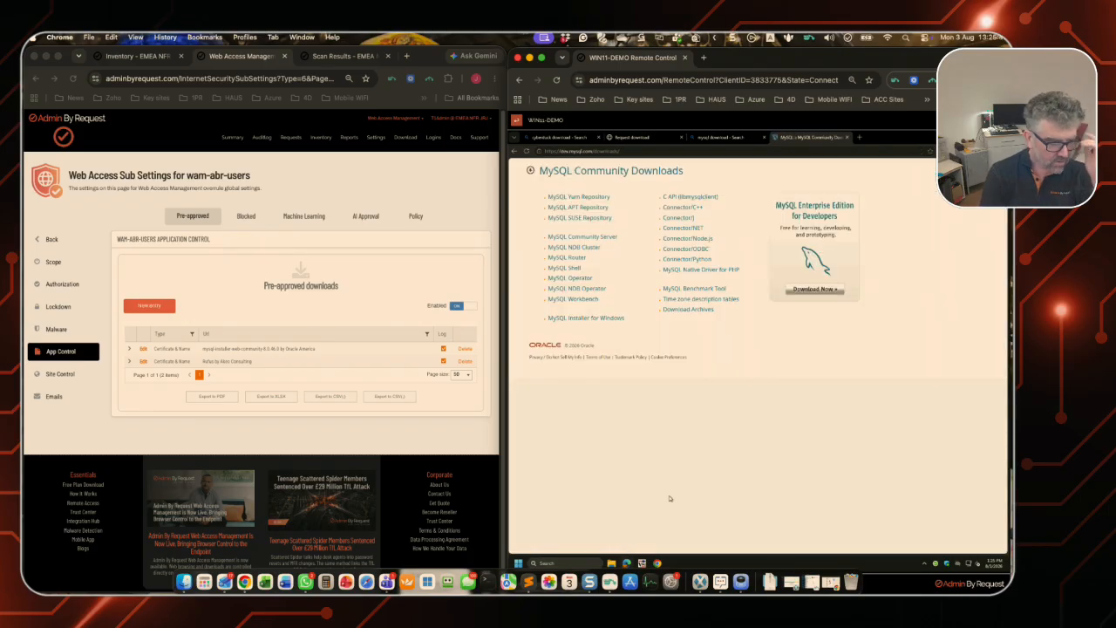
left_click(577, 319)
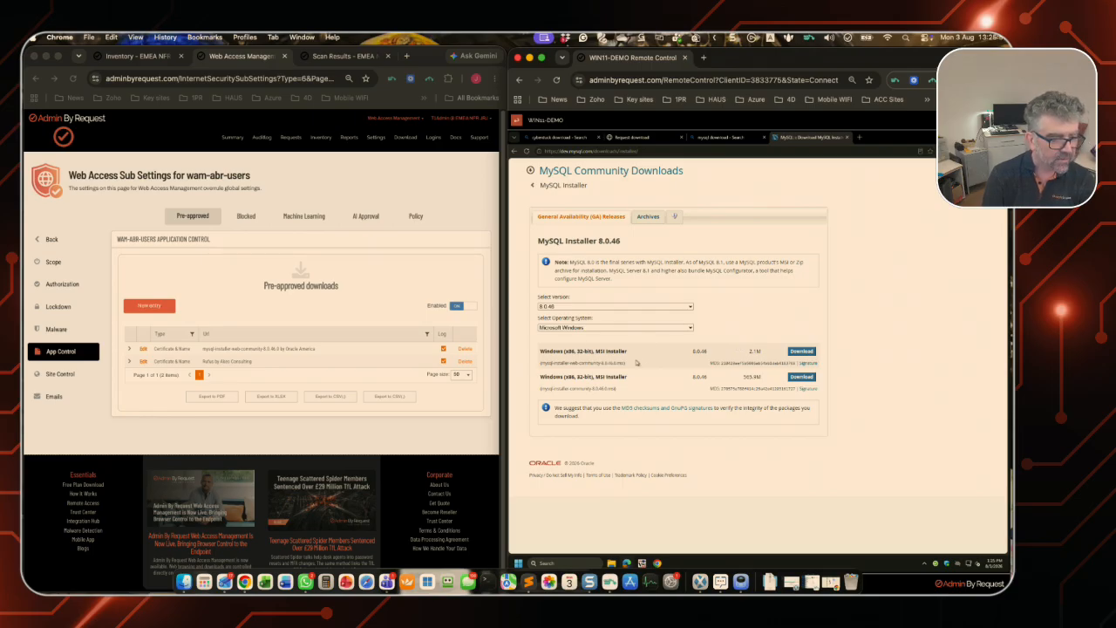
Download the MySQL web community installer 8.0.46 without an Oracle account and dismiss the offer to run it.
left_click(801, 351)
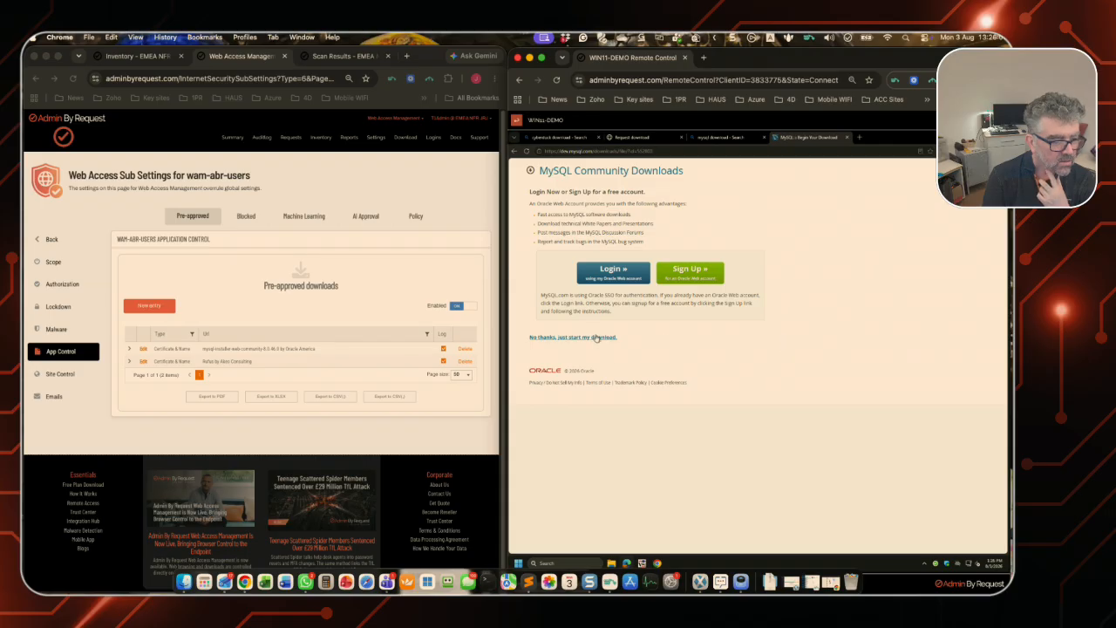
left_click(597, 339)
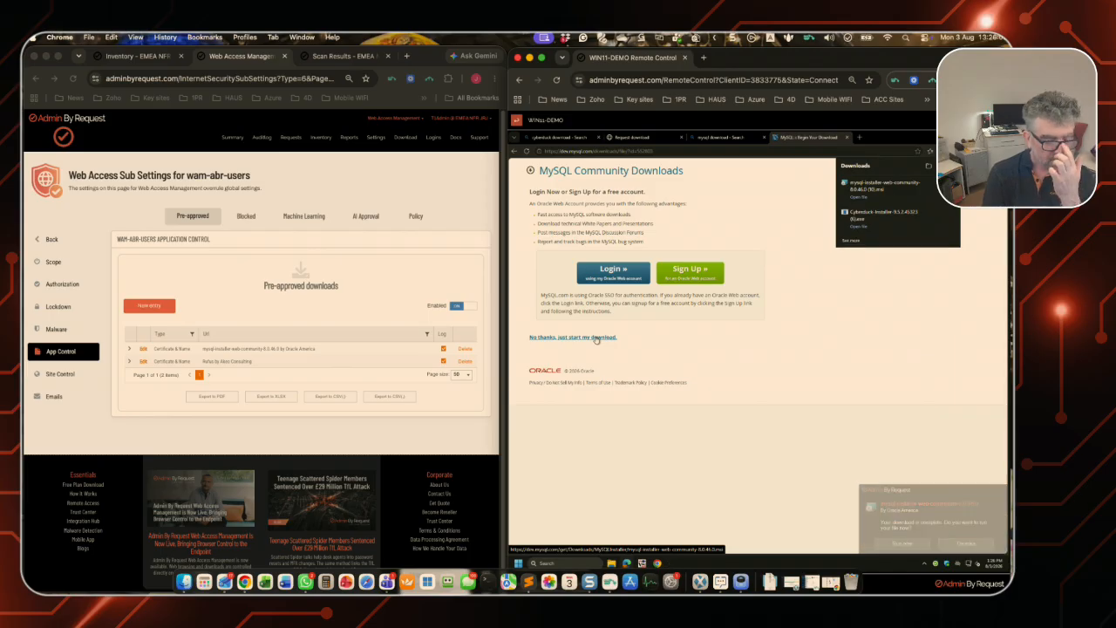
left_click(963, 543)
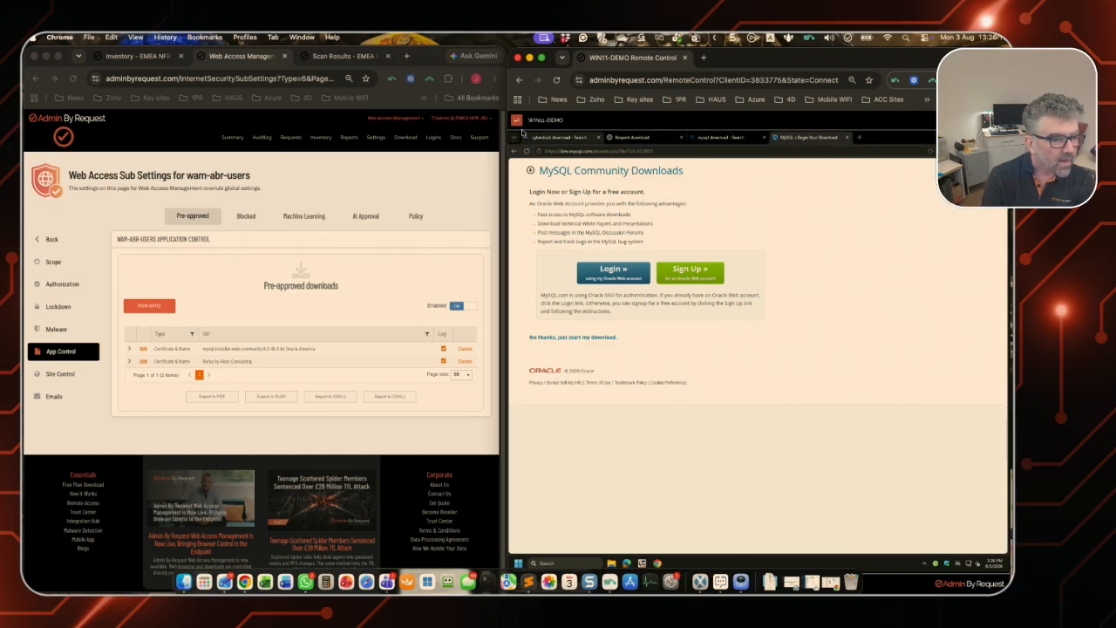
Try to download the larger full MySQL community MSI installer 8.0.46 without an account, and return to its download page.
left_click(514, 153)
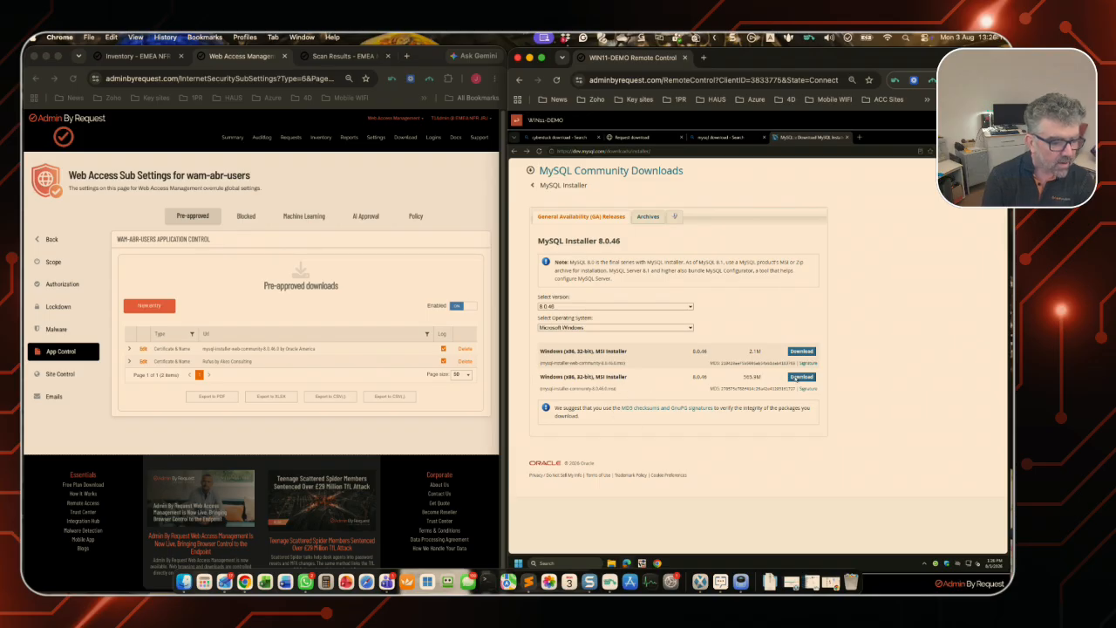
left_click(803, 379)
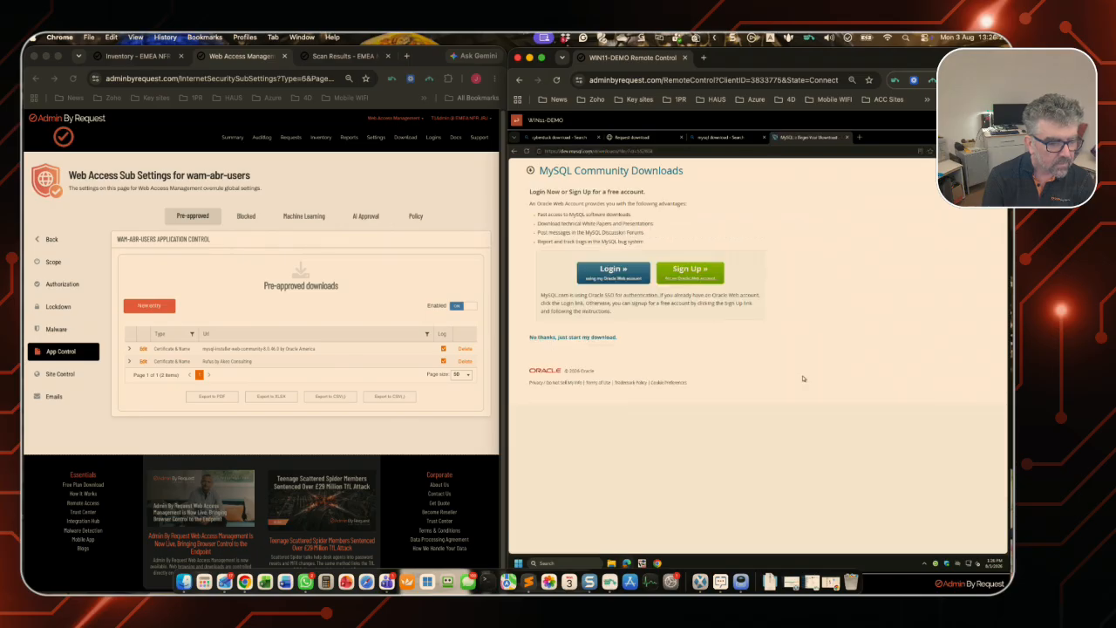
left_click(567, 337)
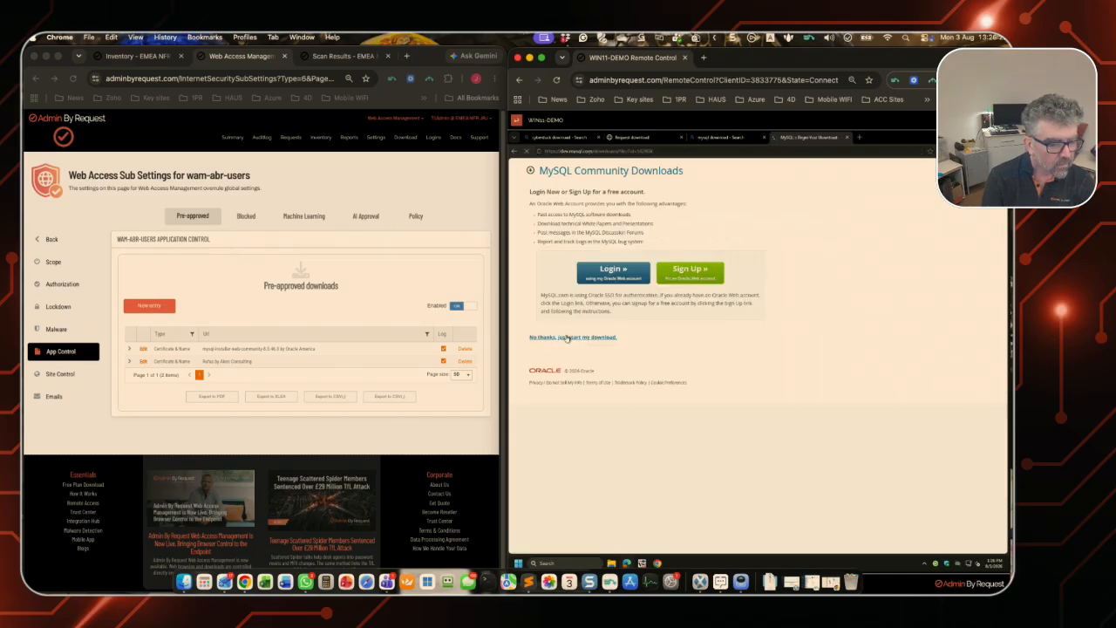
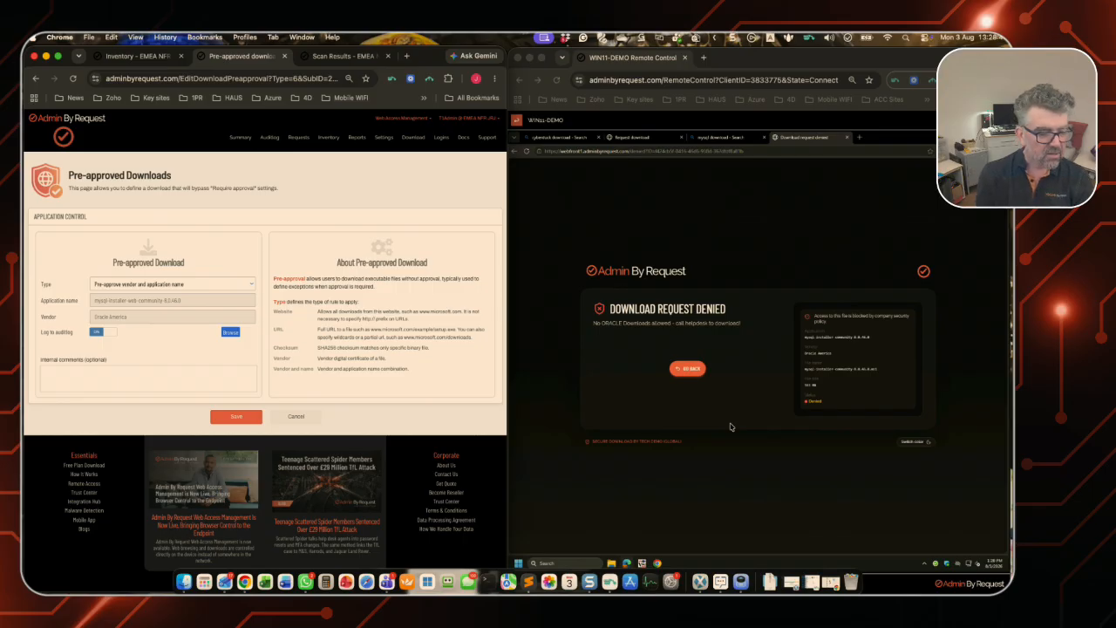
left_click(689, 369)
left_click(689, 368)
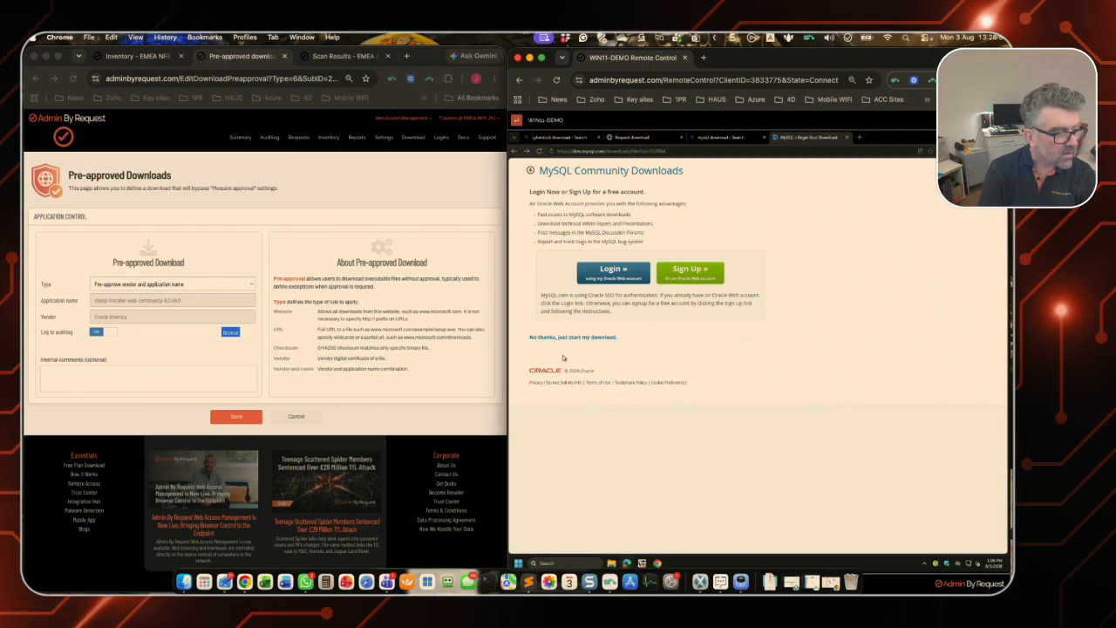
Close the pre-approved MySQL download entry without changes and go to the portal's Summary page.
left_click(455, 402)
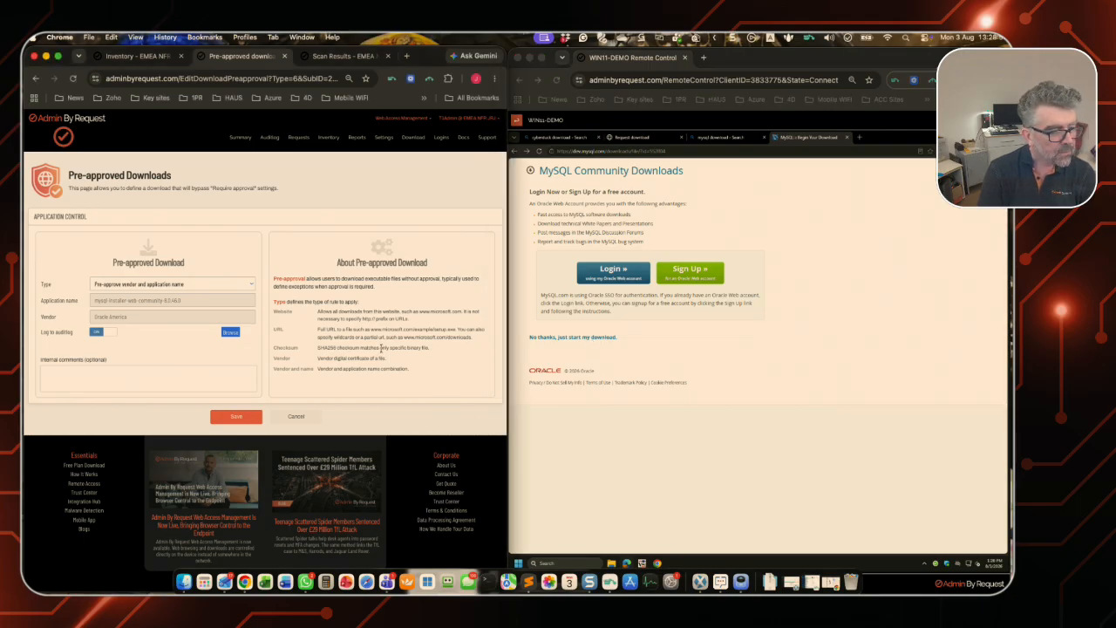
left_click(295, 418)
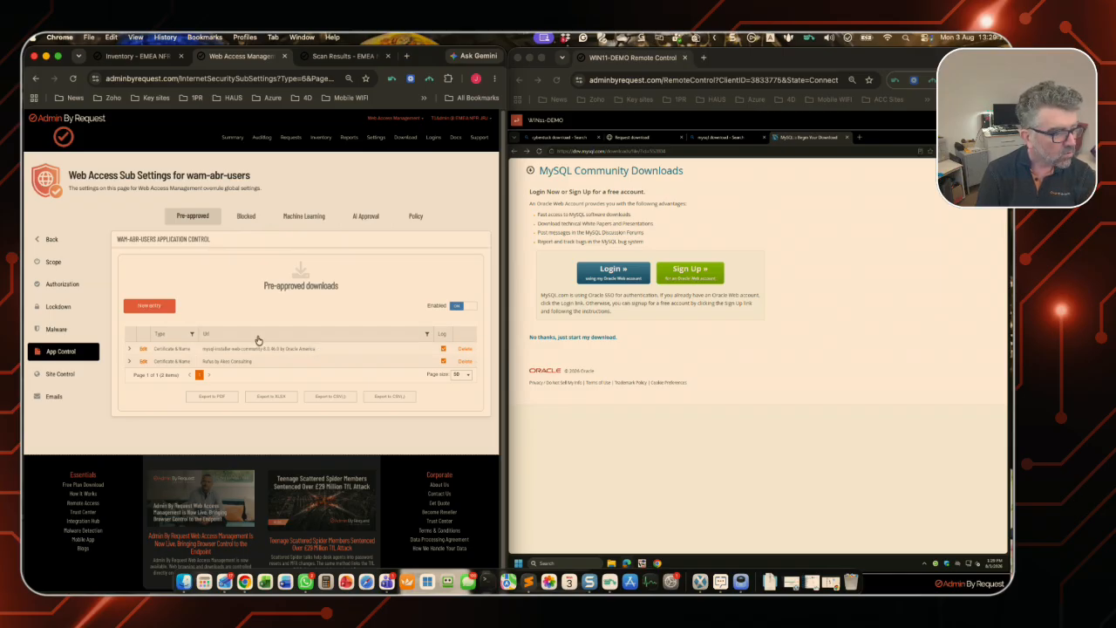
left_click(55, 262)
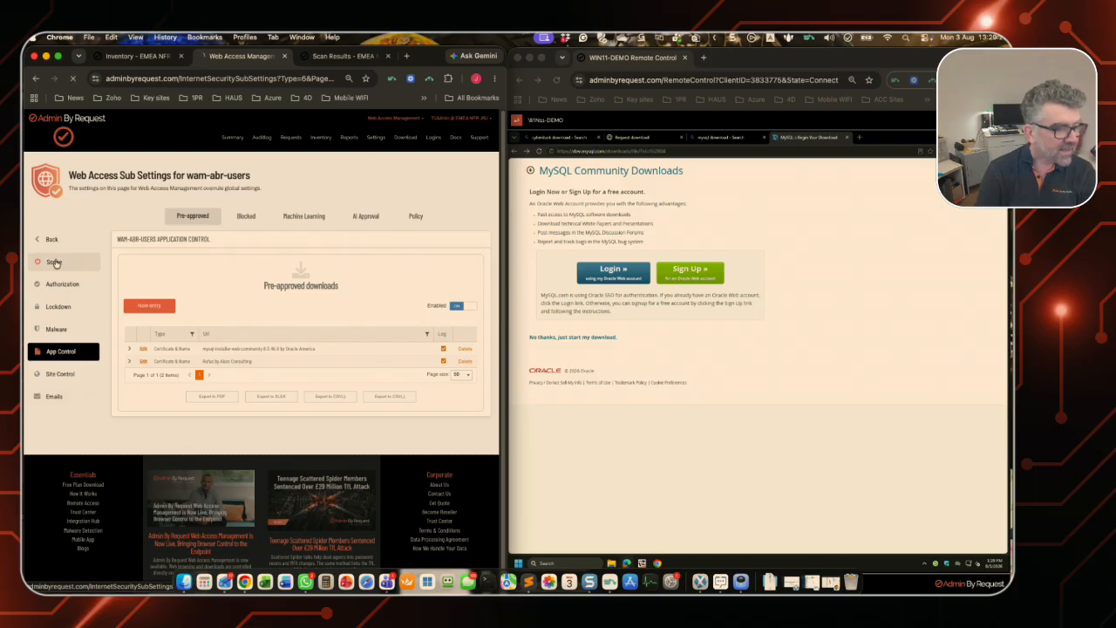
left_click(231, 138)
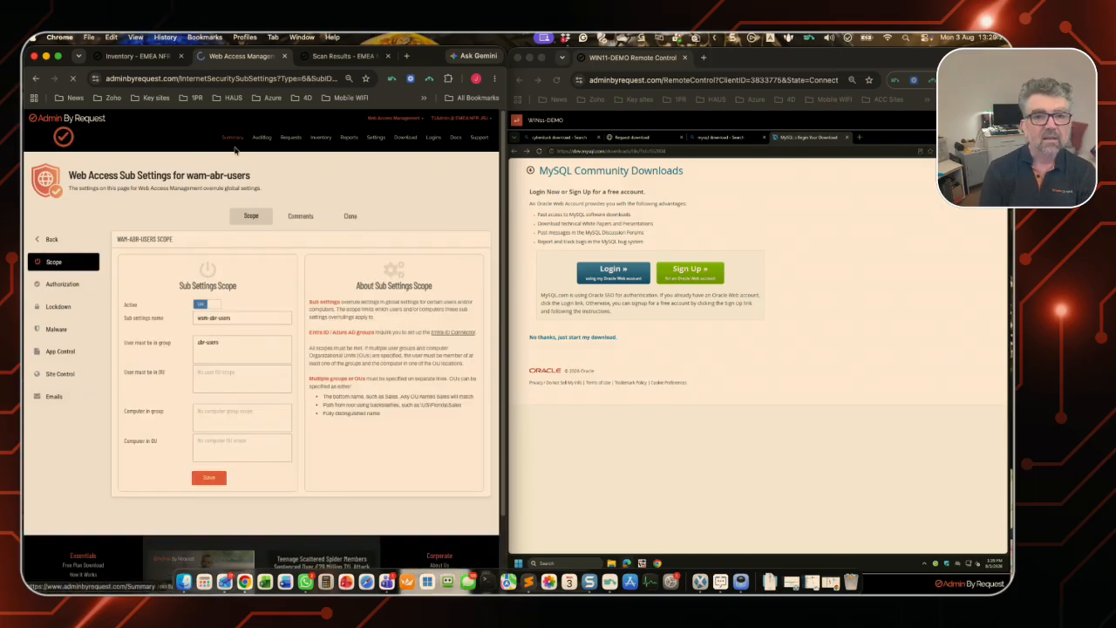